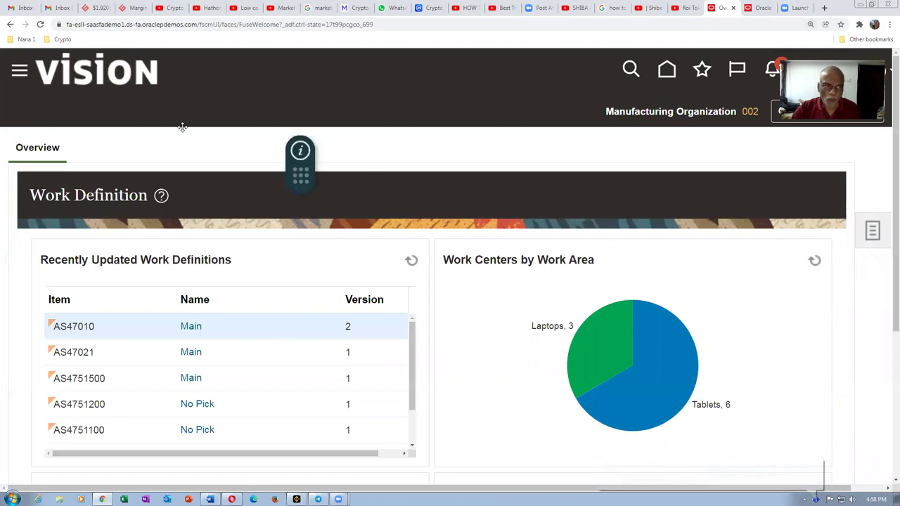
Step: Open Manage Standard Operations from the Work Definition Tasks panel and scroll down to test 1
{"action": "left_click", "coordinate": [873, 231]}
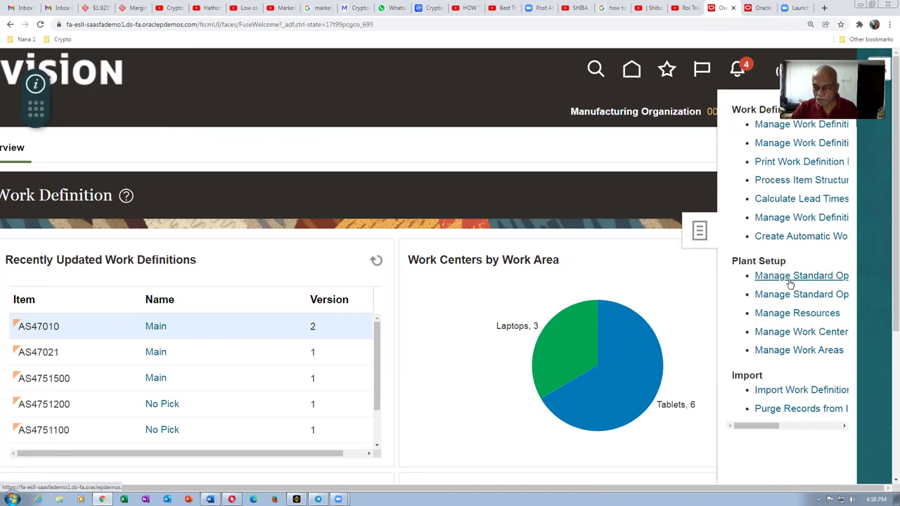
{"action": "left_click", "coordinate": [791, 277]}
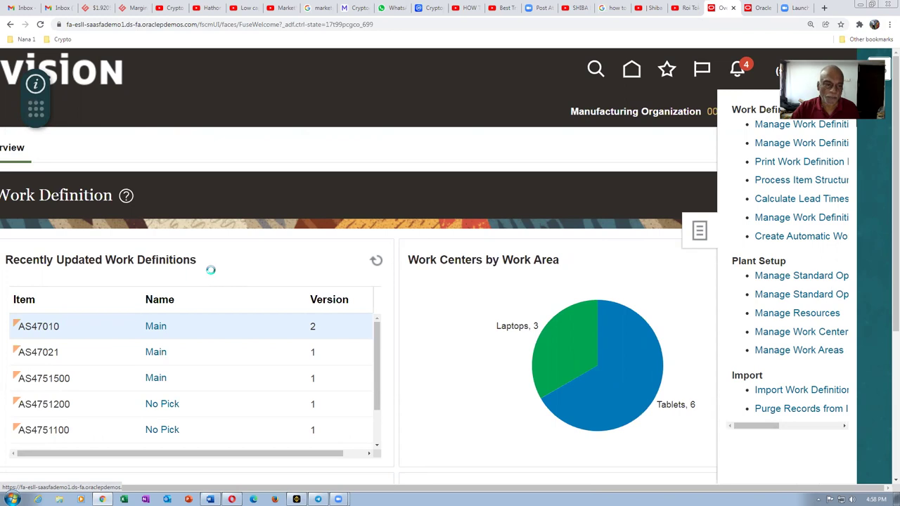
{"action": "scroll", "coordinate": [212, 276], "scroll_direction": "down", "scroll_amount": 3}
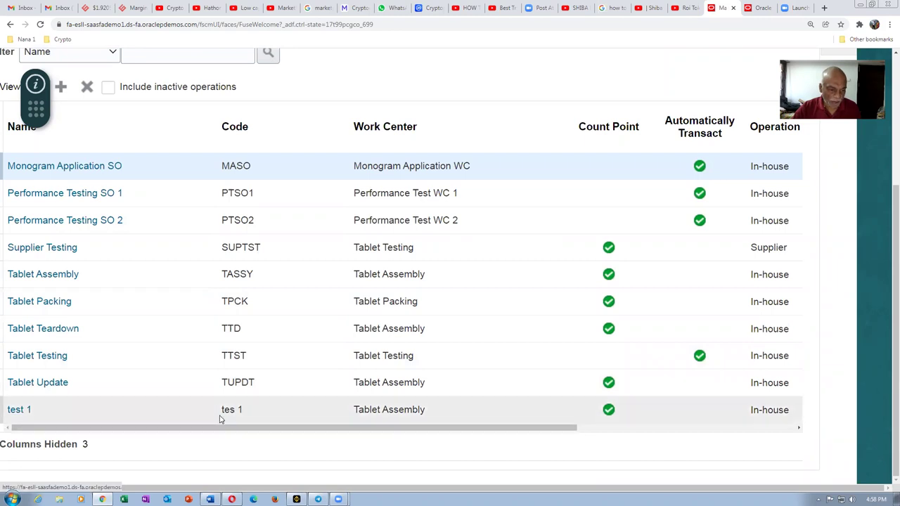
Step: Review standard operation test 1, close it unchanged, and return to the Vision home page
{"action": "left_click", "coordinate": [19, 410]}
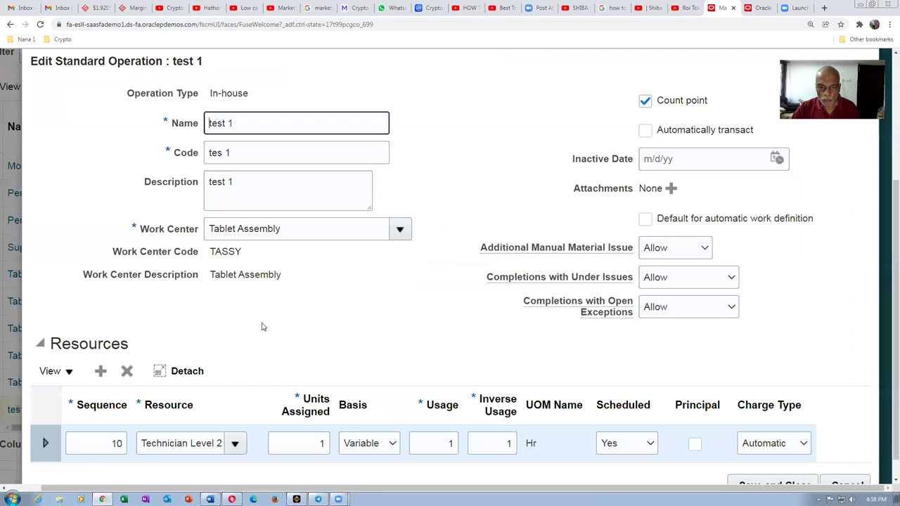
{"action": "scroll", "coordinate": [499, 253], "scroll_direction": "down", "scroll_amount": 1}
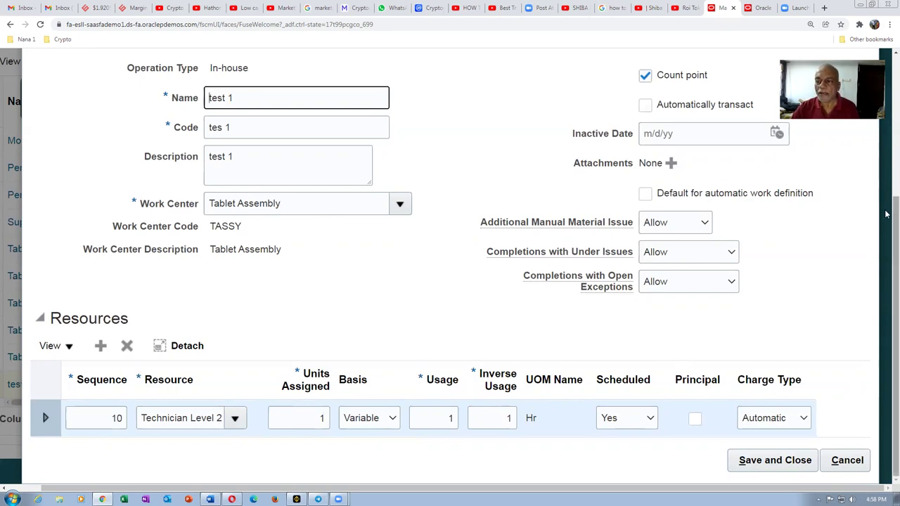
{"action": "left_click_drag", "start_coordinate": [886, 218], "coordinate": [886, 104]}
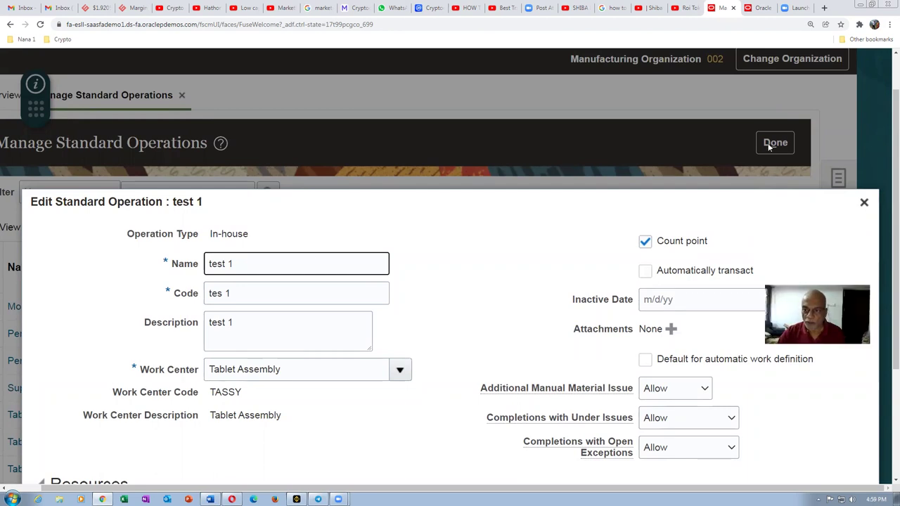
{"action": "scroll", "coordinate": [476, 215], "scroll_direction": "down", "scroll_amount": 2}
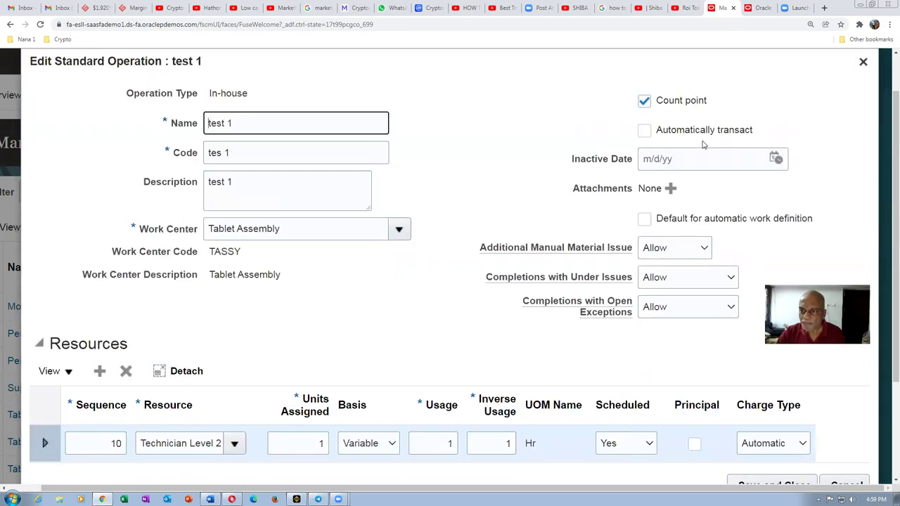
{"action": "scroll", "coordinate": [702, 144], "scroll_direction": "up", "scroll_amount": 2}
{"action": "left_click", "coordinate": [866, 113]}
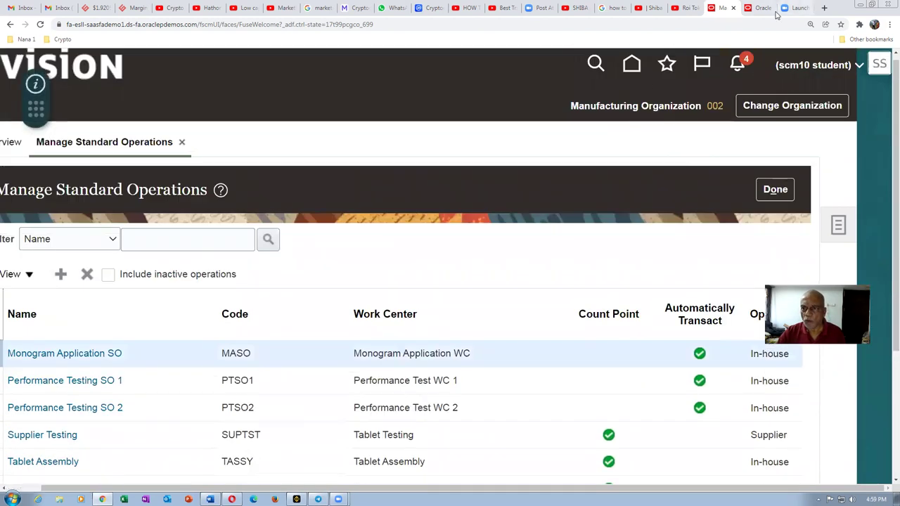
{"action": "left_click", "coordinate": [775, 11]}
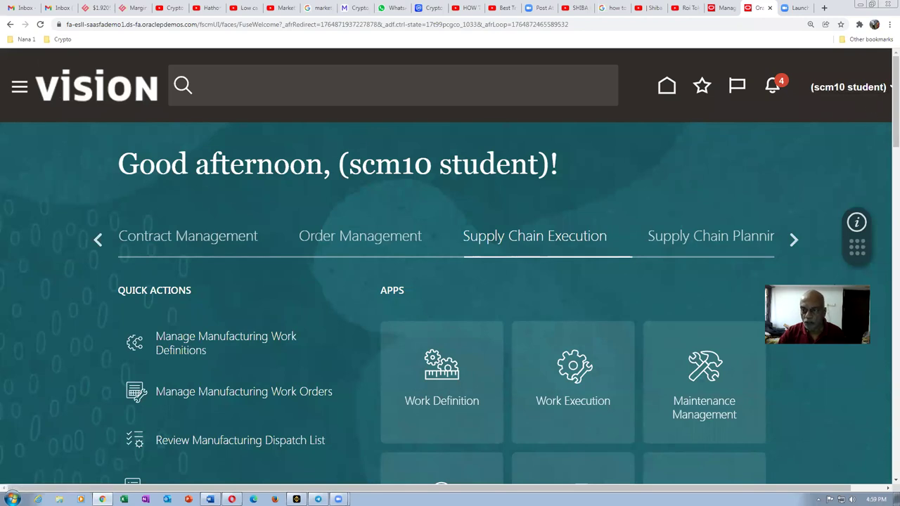
Step: Go to Setup and Maintenance and open the setup task search
{"action": "left_click", "coordinate": [873, 92]}
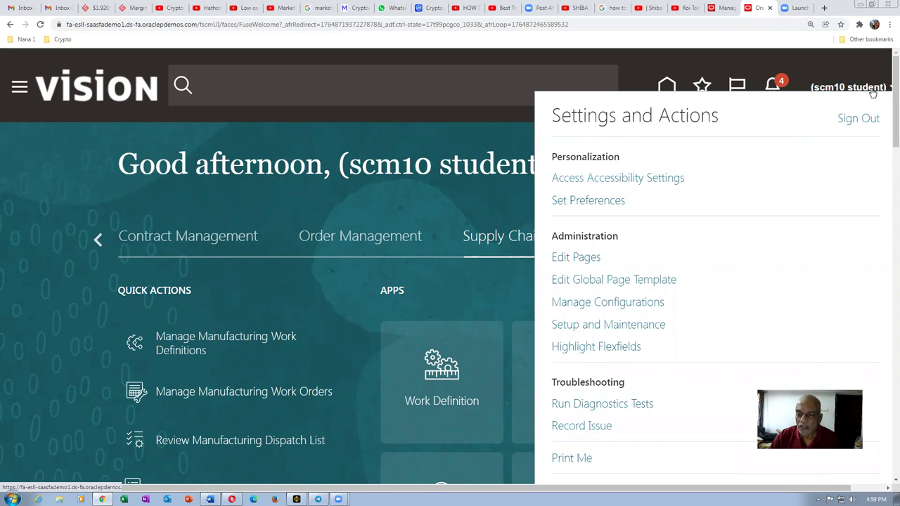
{"action": "left_click", "coordinate": [636, 324]}
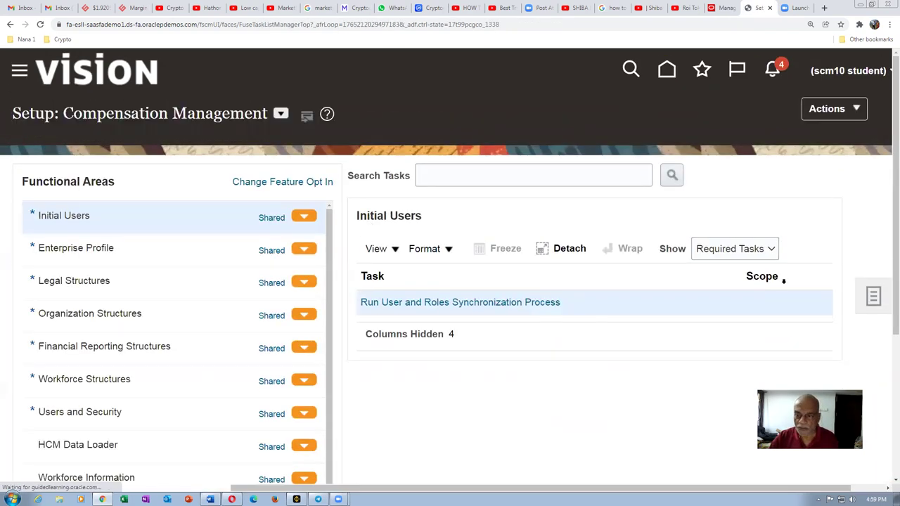
{"action": "left_click", "coordinate": [874, 297]}
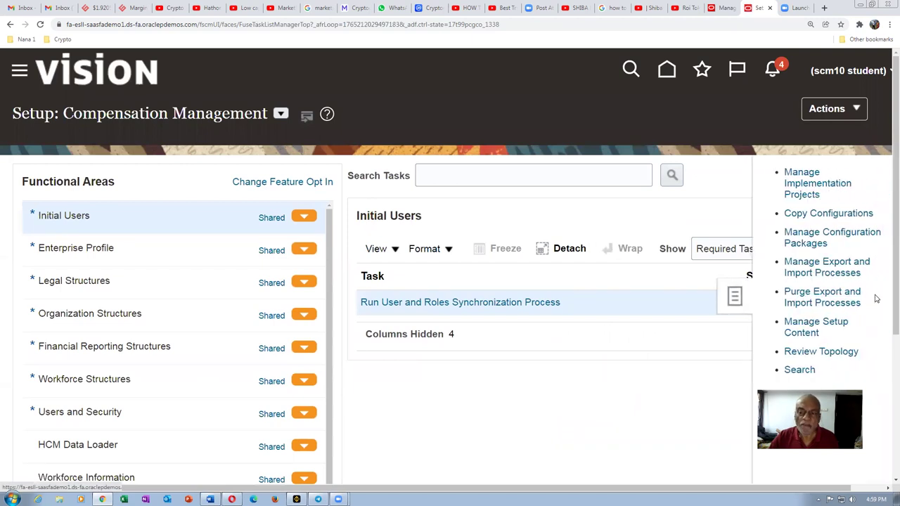
{"action": "left_click", "coordinate": [800, 370]}
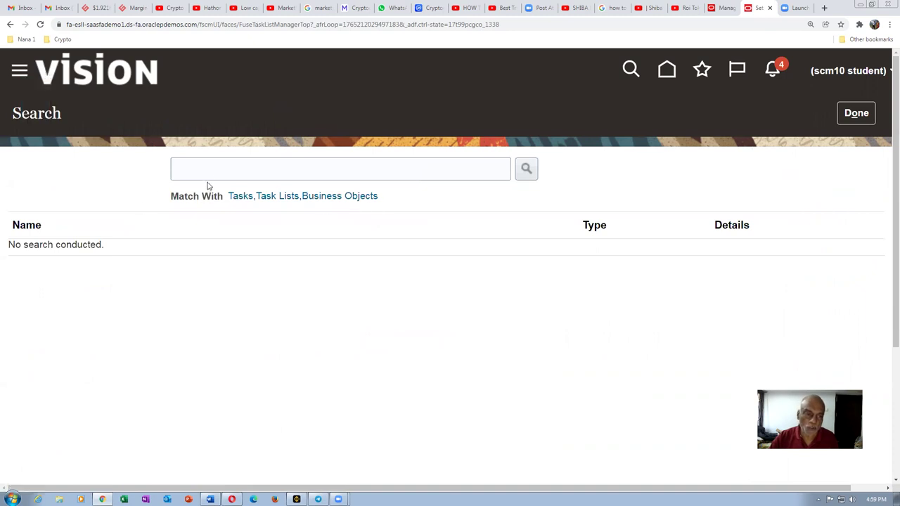
Step: Search setup tasks for conf%elect%sig% to find the electronic signature tasks
{"action": "left_click", "coordinate": [211, 170]}
{"action": "type", "text": "c"}
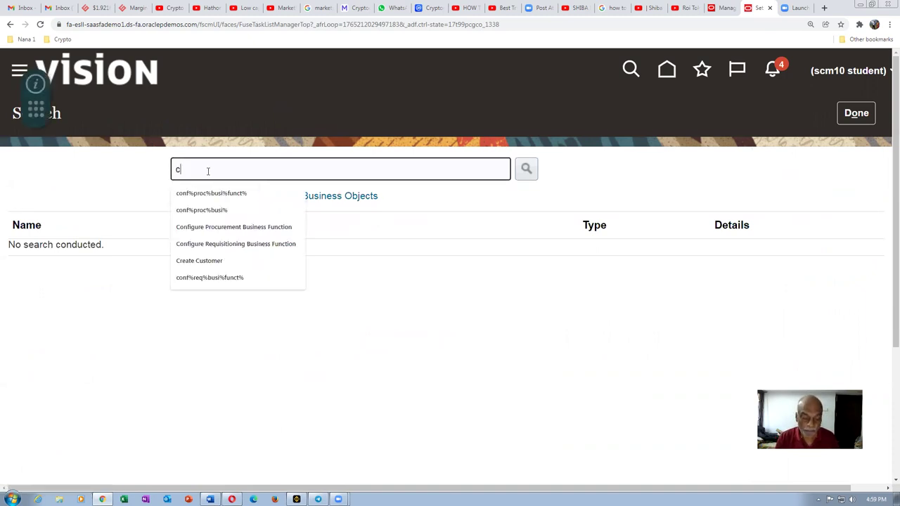
{"action": "type", "text": "onf%"}
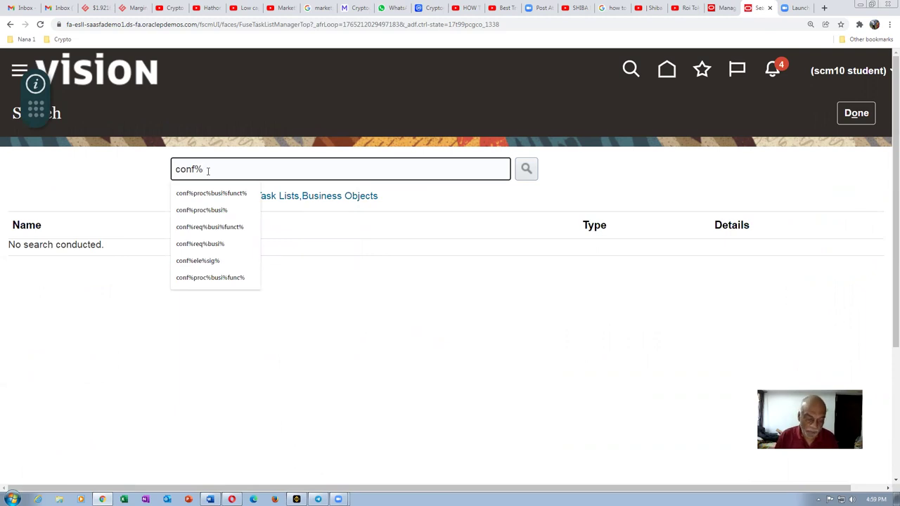
{"action": "type", "text": "eject"}
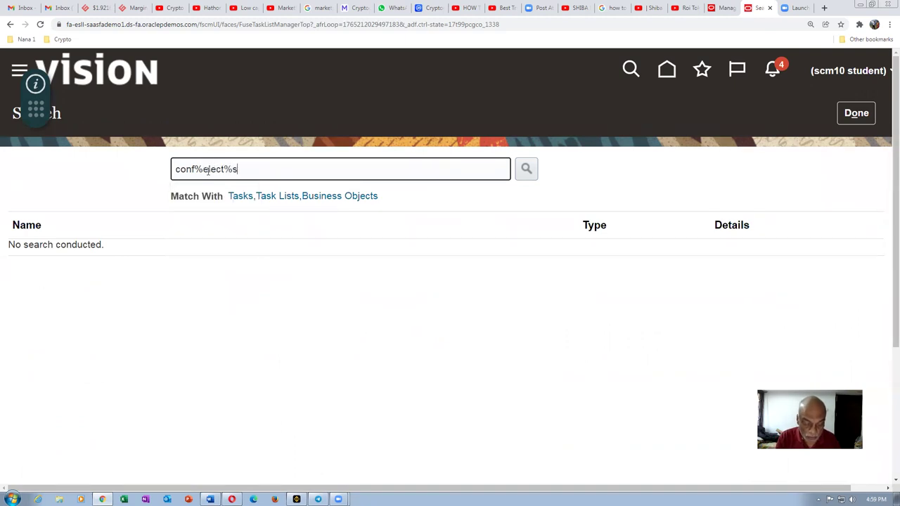
{"action": "type", "text": "%sig%"}
{"action": "key", "text": "Return"}
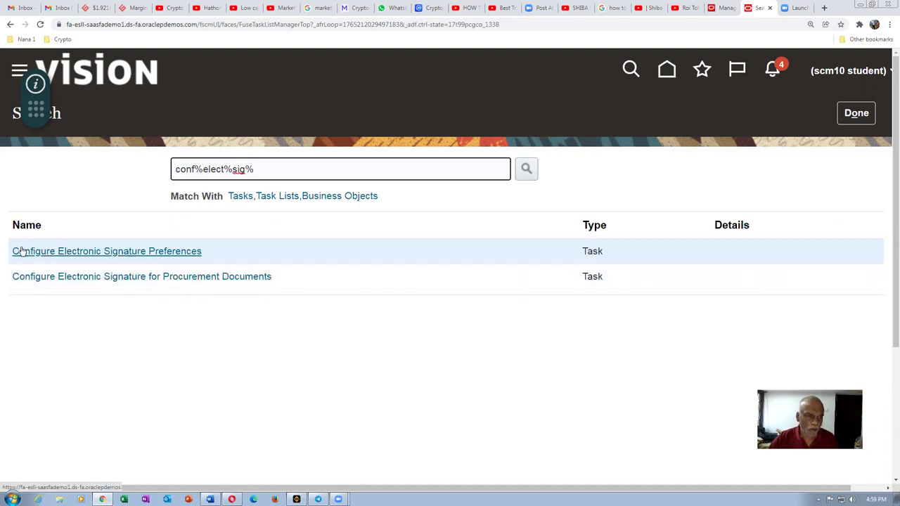
Step: Enable e-signature for Manufacturing Standard Operation Management, save, and return to Manage Standard Operations
{"action": "left_click", "coordinate": [150, 255]}
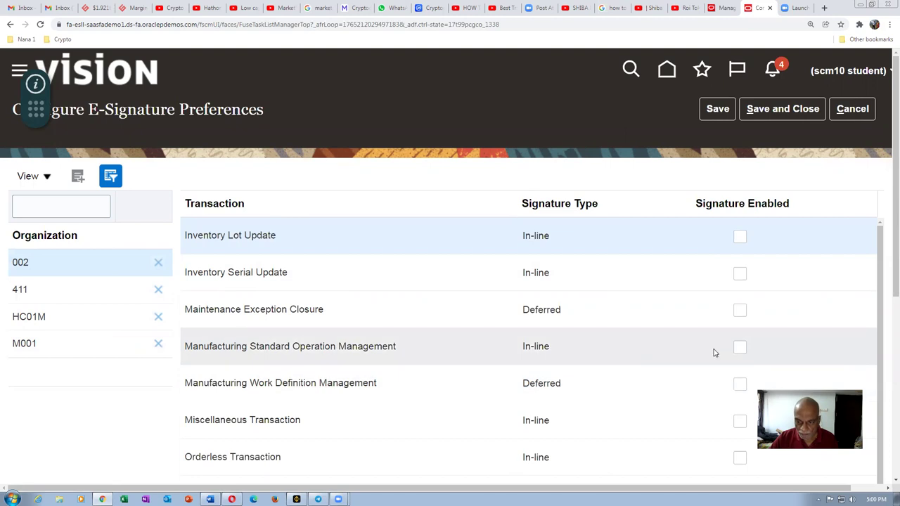
{"action": "left_click", "coordinate": [740, 348]}
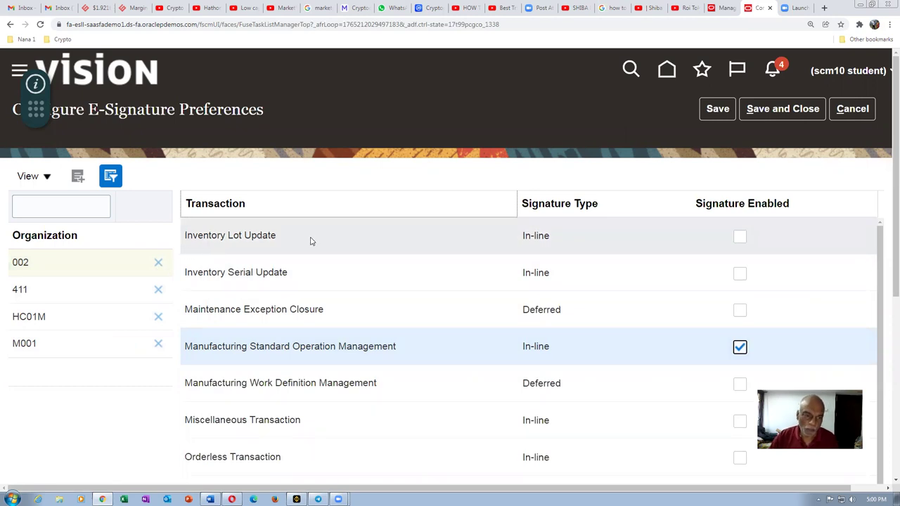
{"action": "scroll", "coordinate": [326, 340], "scroll_direction": "down", "scroll_amount": 5}
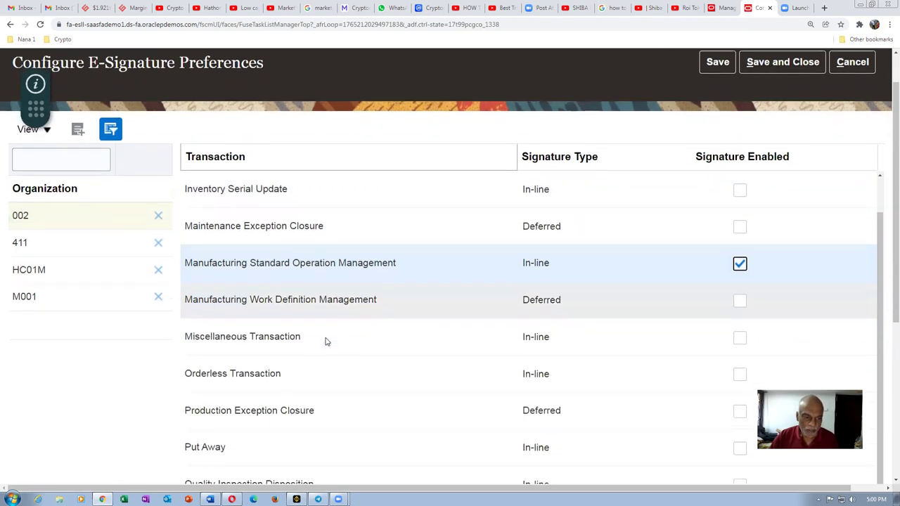
{"action": "scroll", "coordinate": [326, 336], "scroll_direction": "down", "scroll_amount": 3}
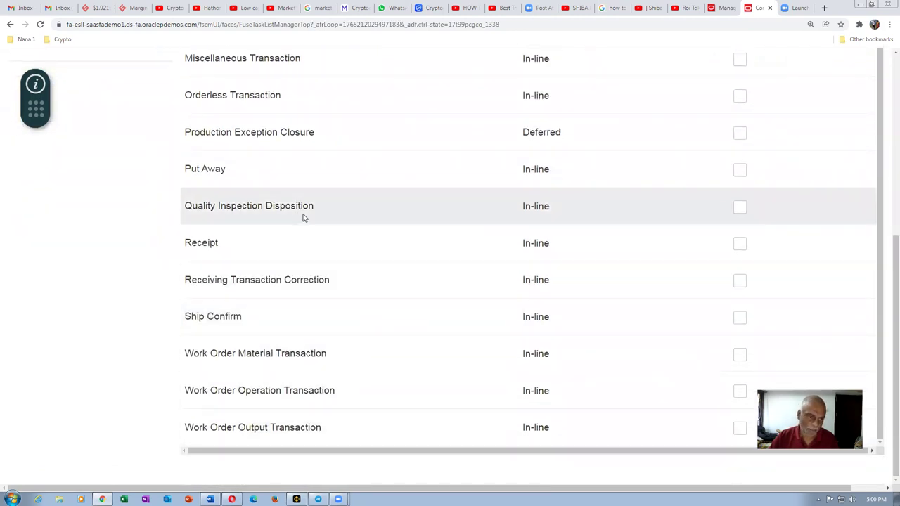
{"action": "scroll", "coordinate": [319, 194], "scroll_direction": "up", "scroll_amount": 4}
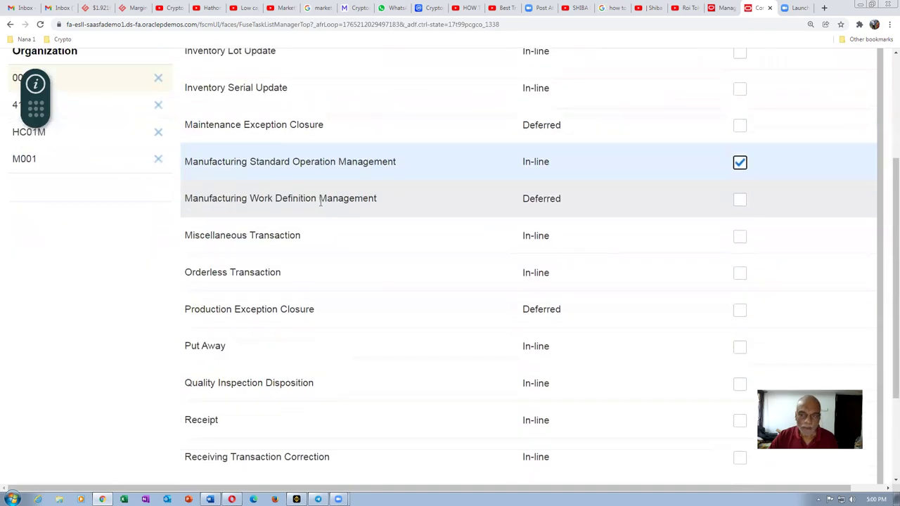
{"action": "scroll", "coordinate": [320, 202], "scroll_direction": "up", "scroll_amount": 5}
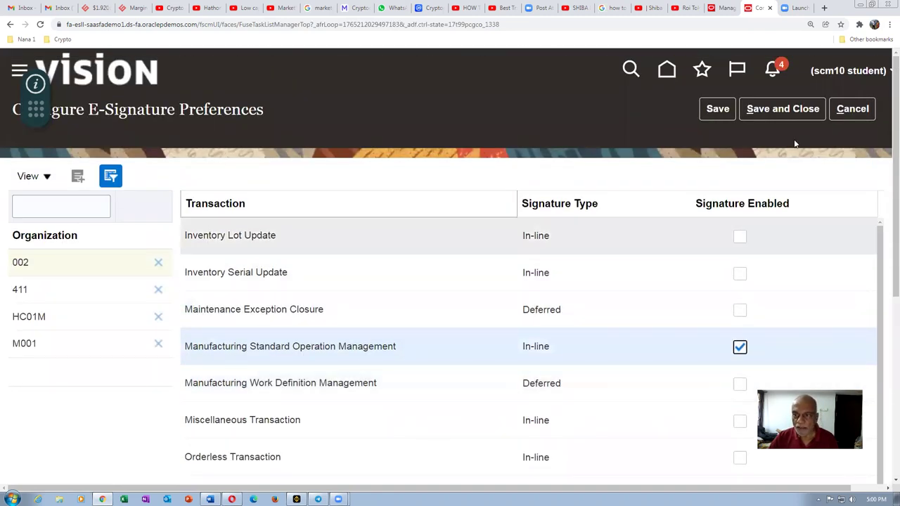
{"action": "left_click", "coordinate": [792, 109]}
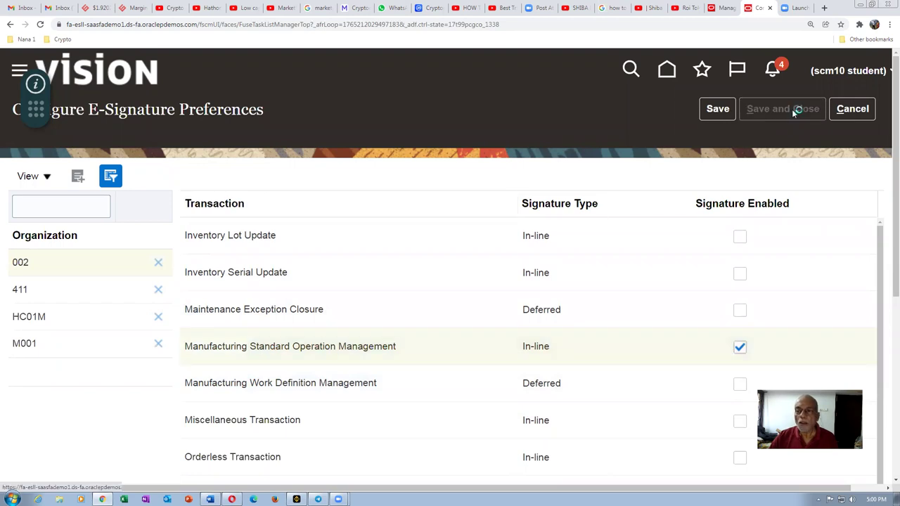
{"action": "left_click", "coordinate": [725, 8]}
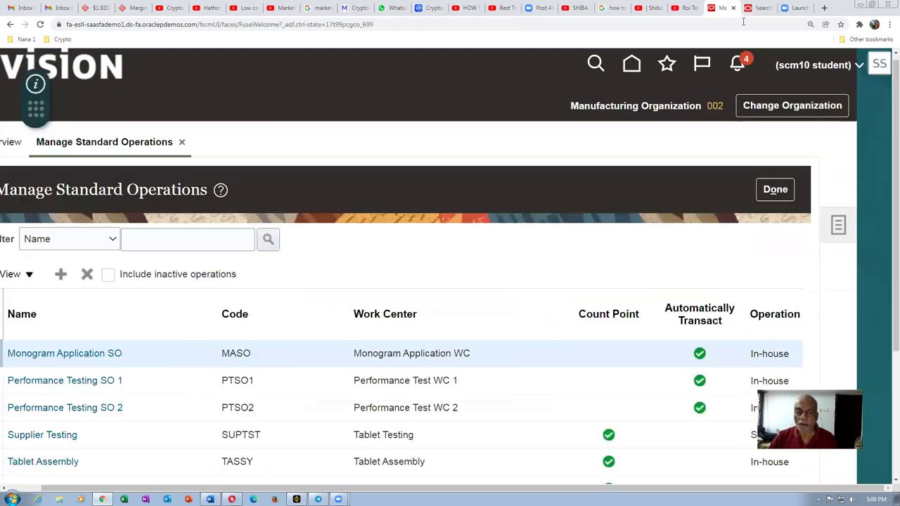
Step: Reopen standard operation test 1 to check it, then close it unchanged
{"action": "scroll", "coordinate": [17, 422], "scroll_direction": "down", "scroll_amount": 3}
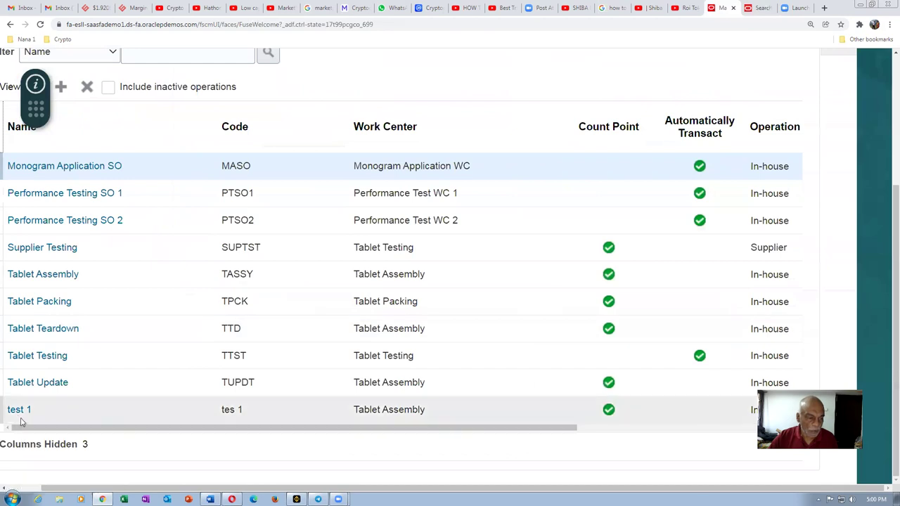
{"action": "left_click", "coordinate": [18, 410]}
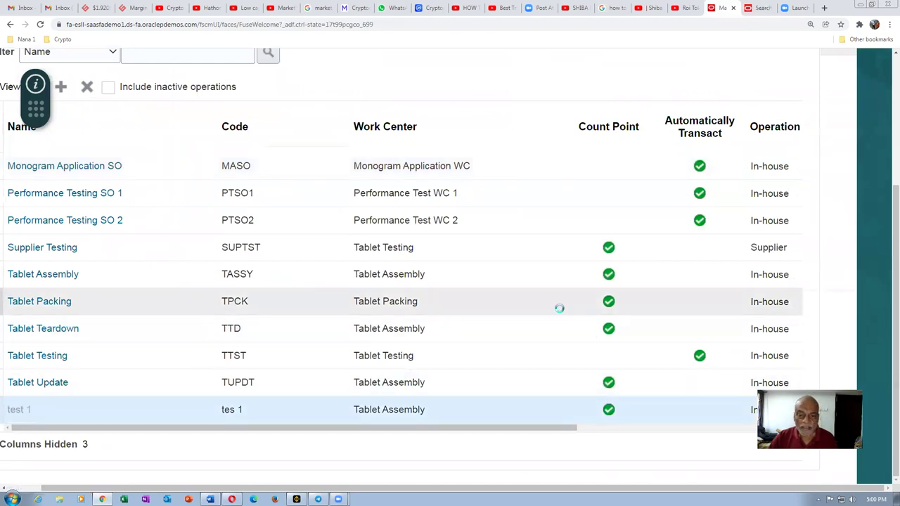
{"action": "scroll", "coordinate": [553, 312], "scroll_direction": "down", "scroll_amount": 1}
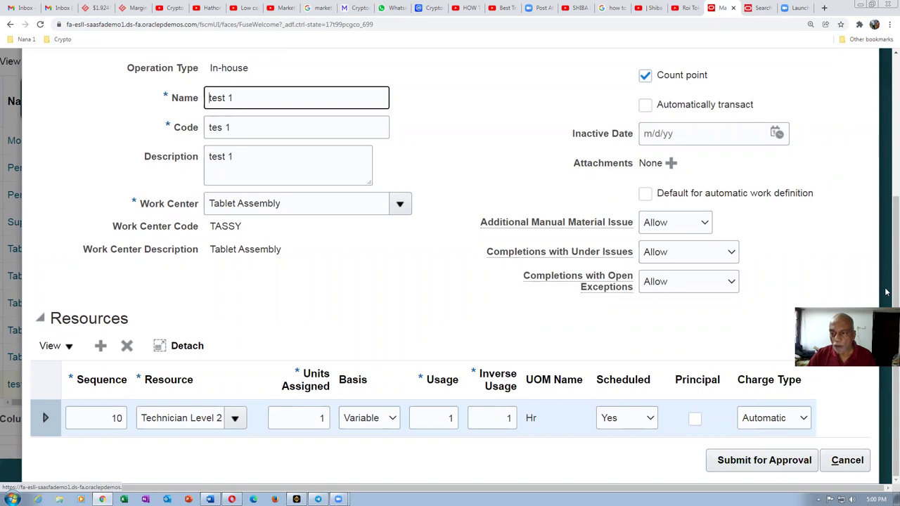
{"action": "scroll", "coordinate": [887, 260], "scroll_direction": "up", "scroll_amount": 3}
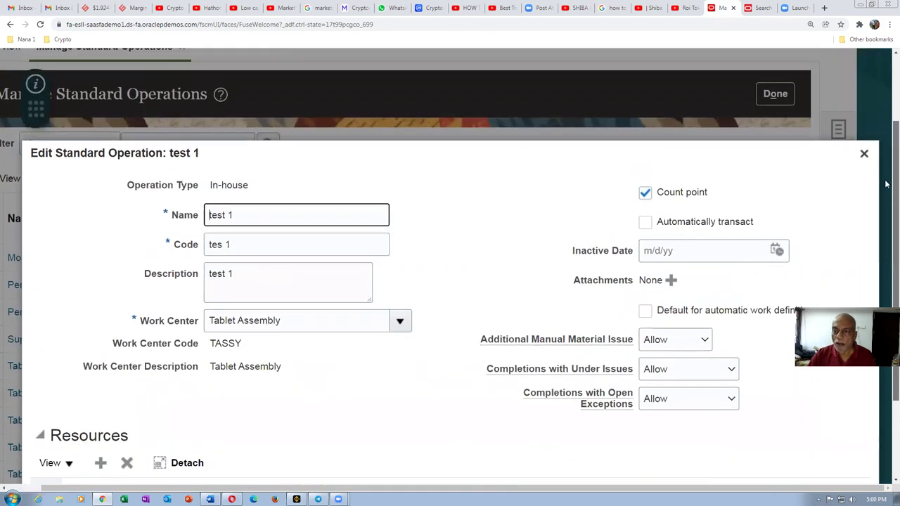
{"action": "left_click", "coordinate": [865, 163]}
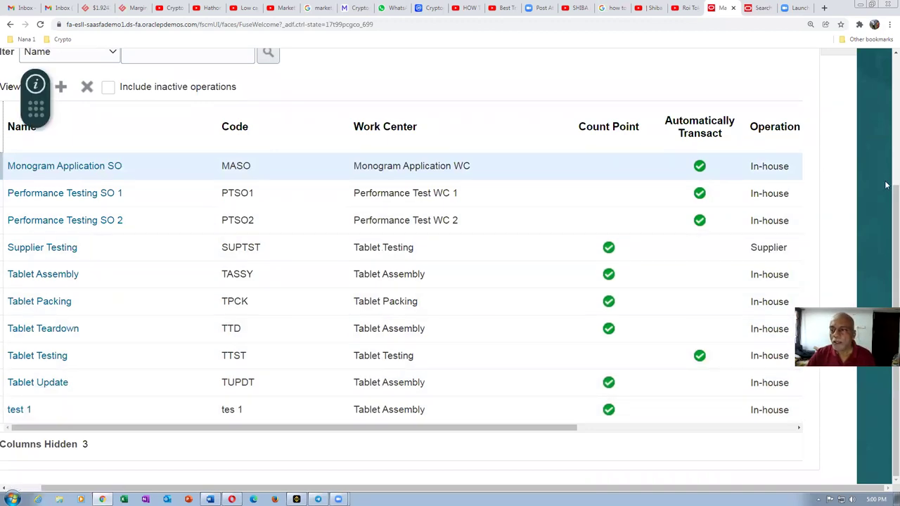
Step: Return to the electronic signature task search results and focus the search box
{"action": "scroll", "coordinate": [886, 207], "scroll_direction": "up", "scroll_amount": 3}
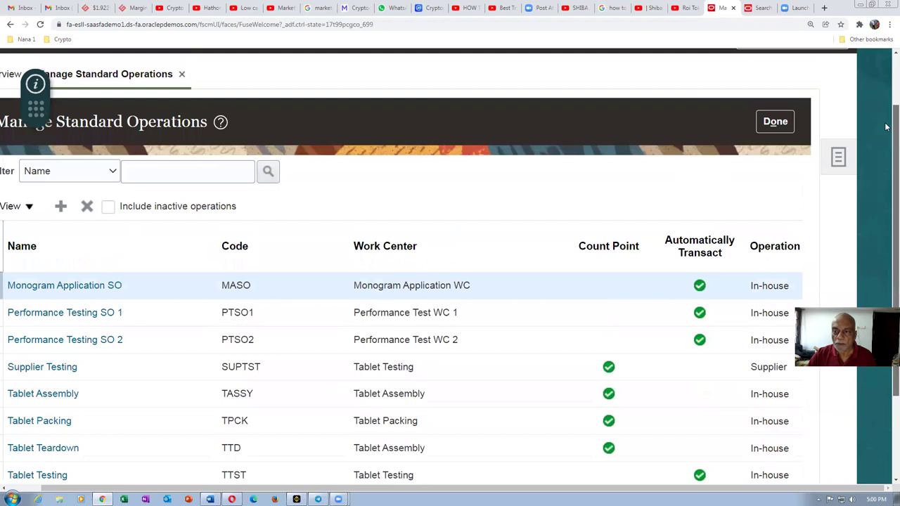
{"action": "left_click", "coordinate": [761, 7]}
{"action": "left_click", "coordinate": [273, 169]}
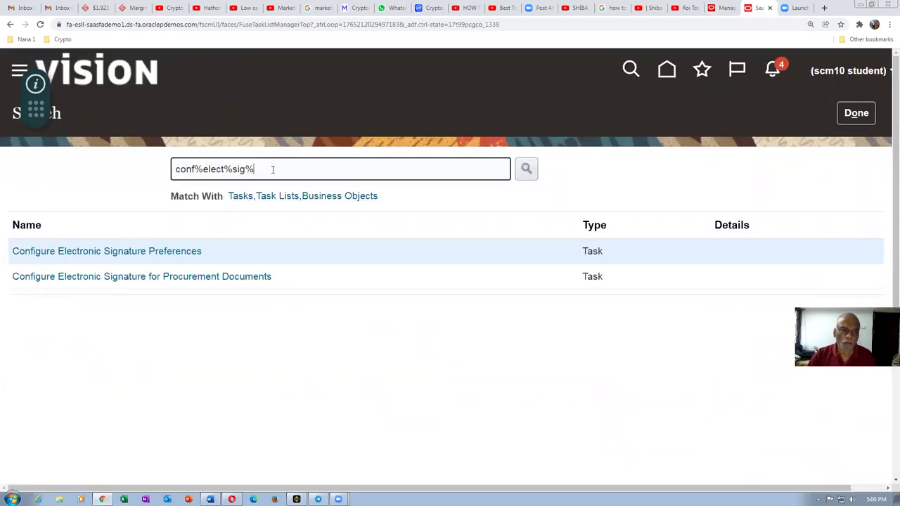
Step: Search setup tasks for man%app%gro% and open Manage Approval Groups
{"action": "left_click_drag", "start_coordinate": [272, 169], "coordinate": [78, 171]}
{"action": "type", "text": "man%a"}
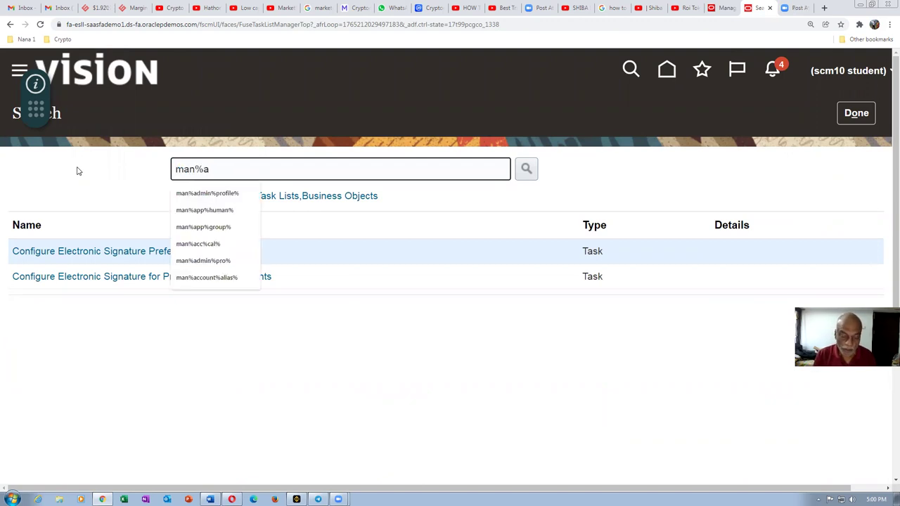
{"action": "type", "text": "pp%"}
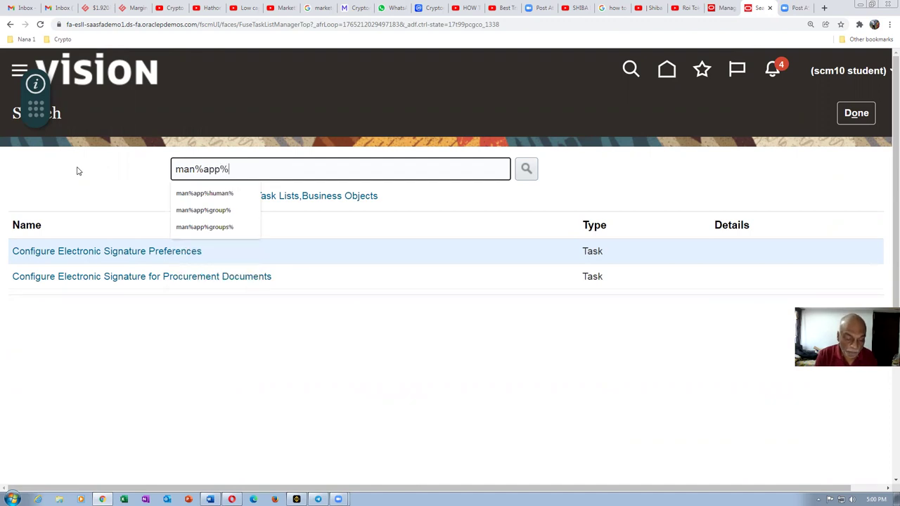
{"action": "type", "text": "gro%"}
{"action": "key", "text": "Return"}
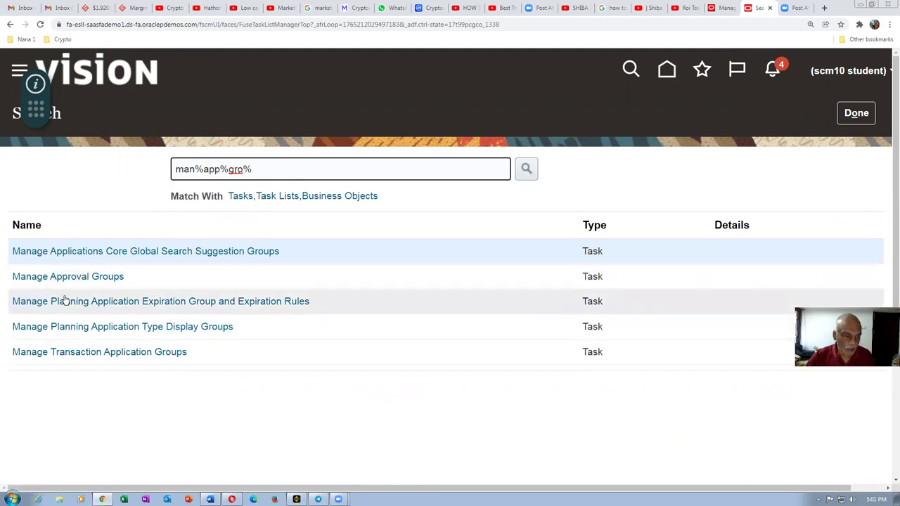
{"action": "left_click", "coordinate": [60, 275]}
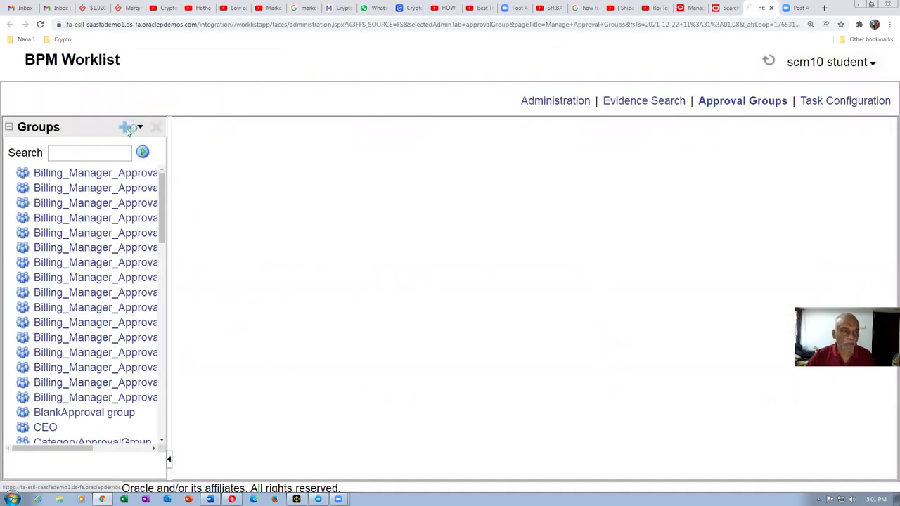
Step: Create and save a new approval group named Std Ope Approver
{"action": "left_click", "coordinate": [128, 130]}
{"action": "left_click", "coordinate": [76, 153]}
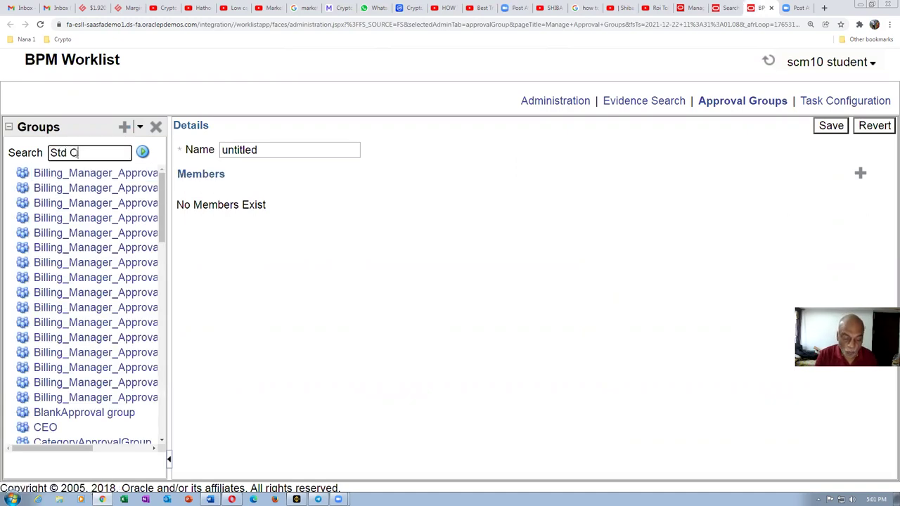
{"action": "type", "text": "Std Ope Approver"}
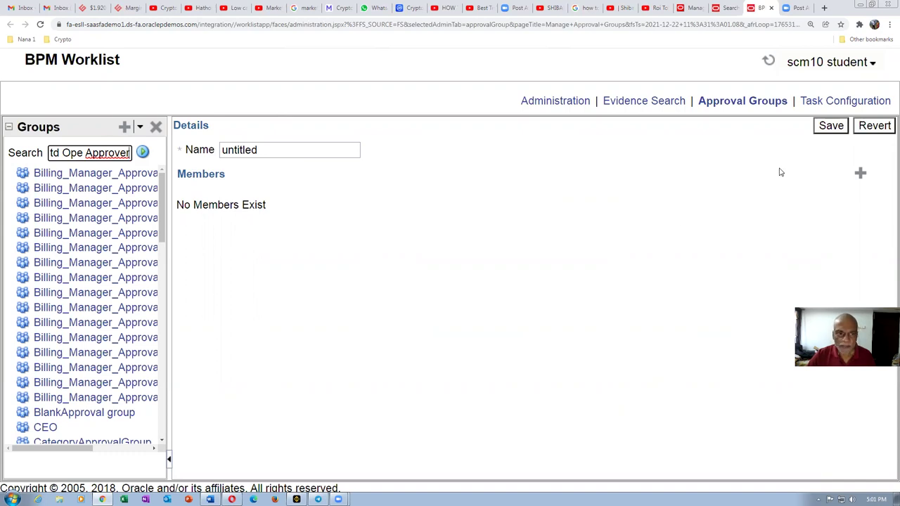
{"action": "left_click", "coordinate": [860, 131]}
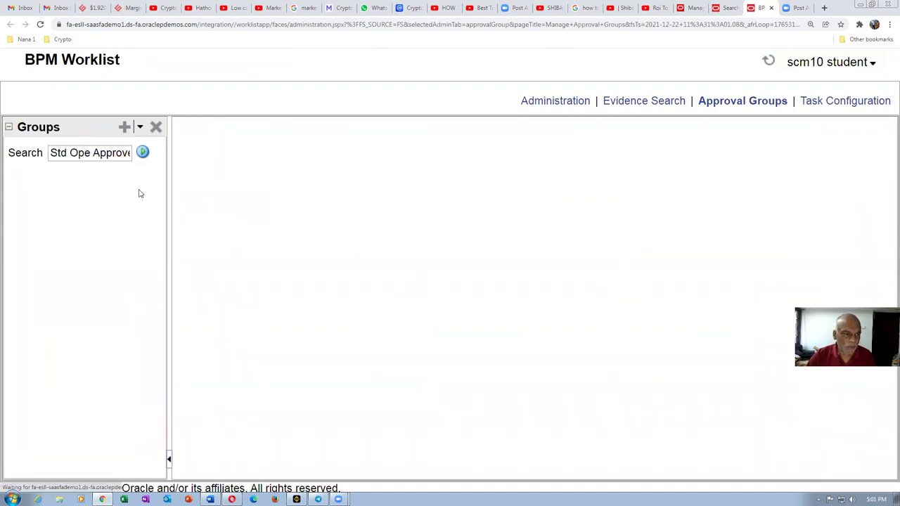
{"action": "left_click", "coordinate": [124, 127]}
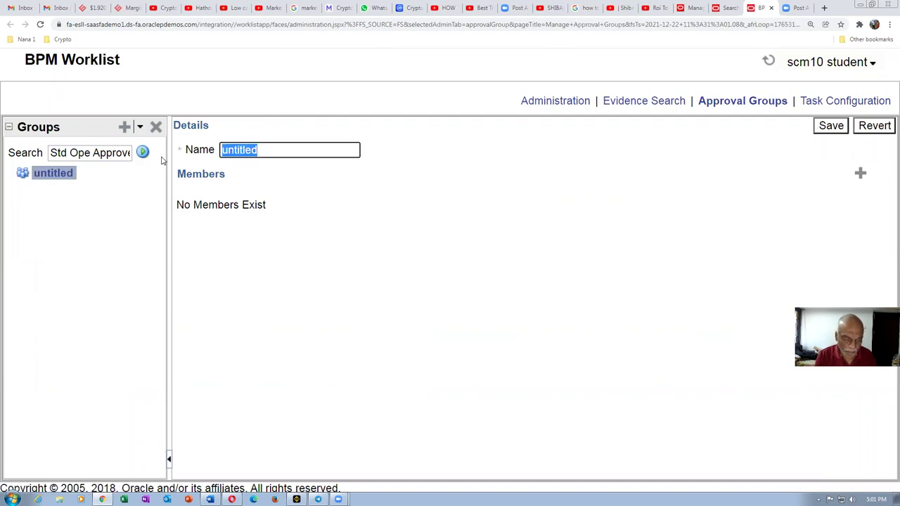
{"action": "type", "text": "Std"}
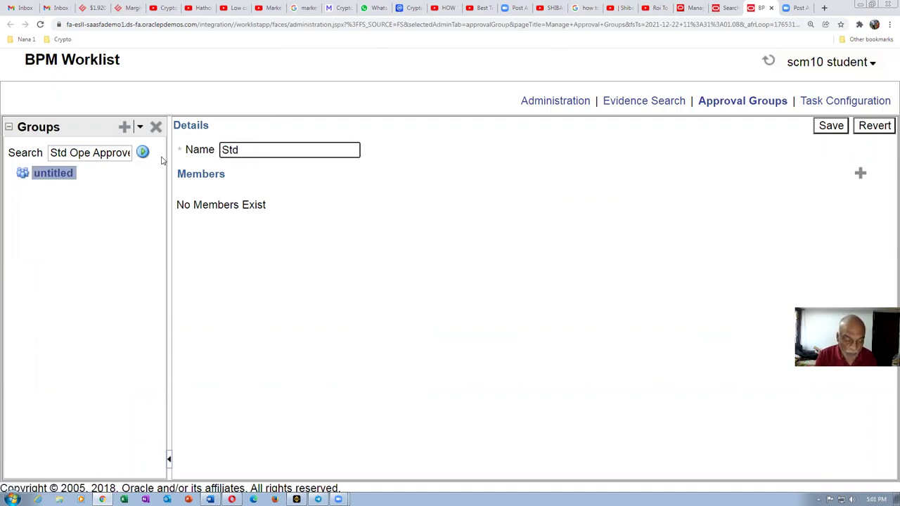
{"action": "type", "text": " Ope A"}
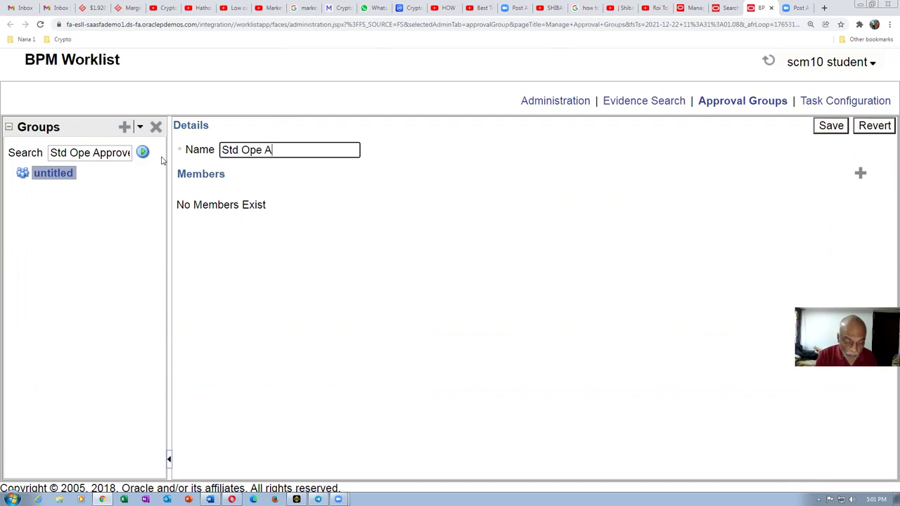
{"action": "type", "text": "pprover"}
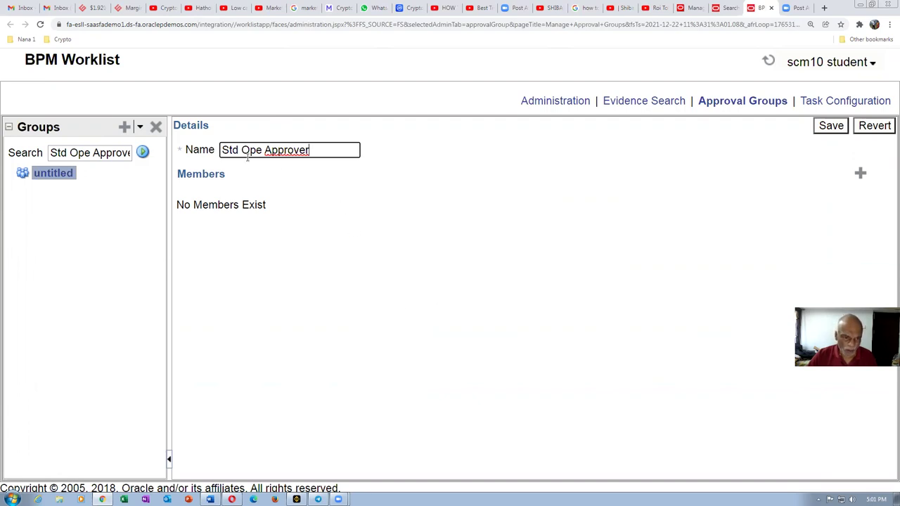
{"action": "left_click", "coordinate": [831, 125]}
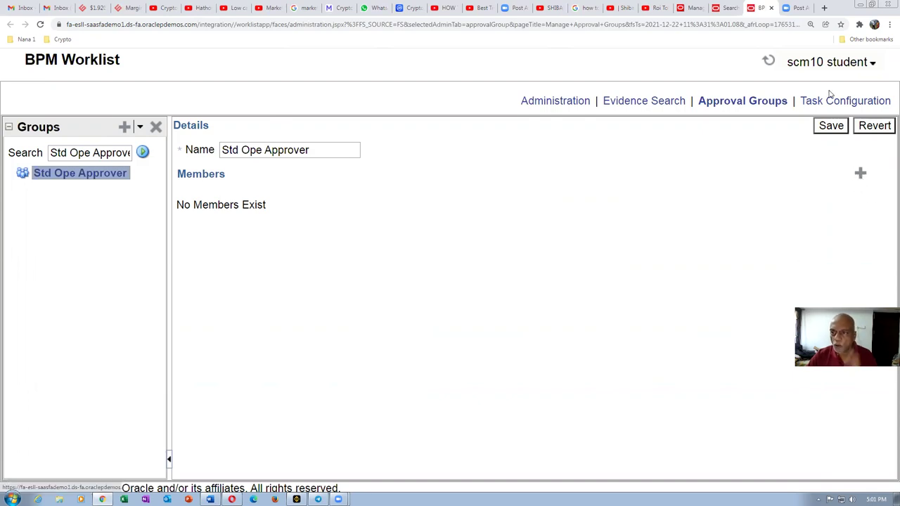
Step: Add a user as the group's only member and save the group
{"action": "left_click", "coordinate": [860, 172]}
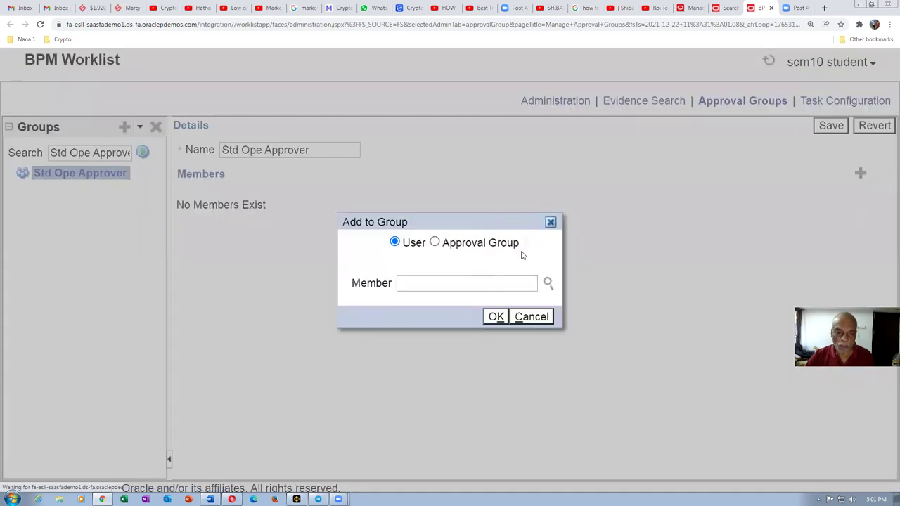
{"action": "left_click", "coordinate": [443, 282]}
{"action": "type", "text": "scm"}
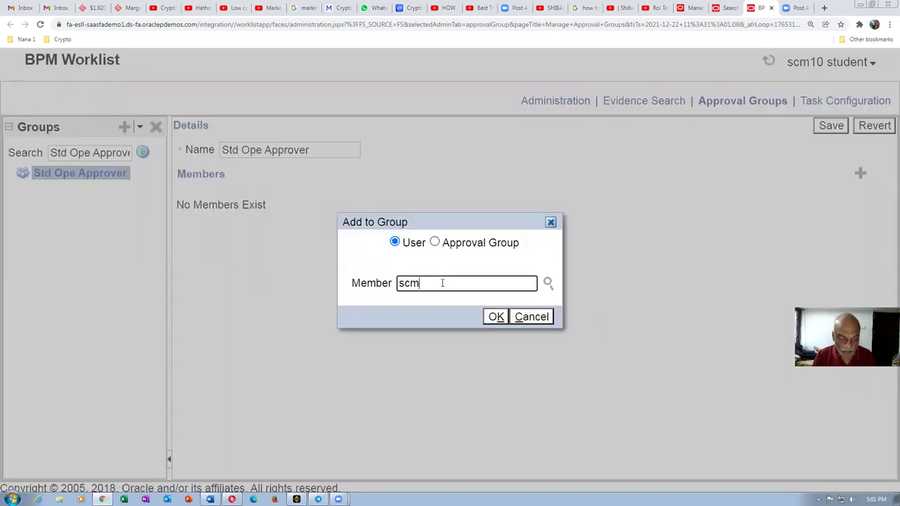
{"action": "type", "text": "11.student"}
{"action": "key", "text": "Tab"}
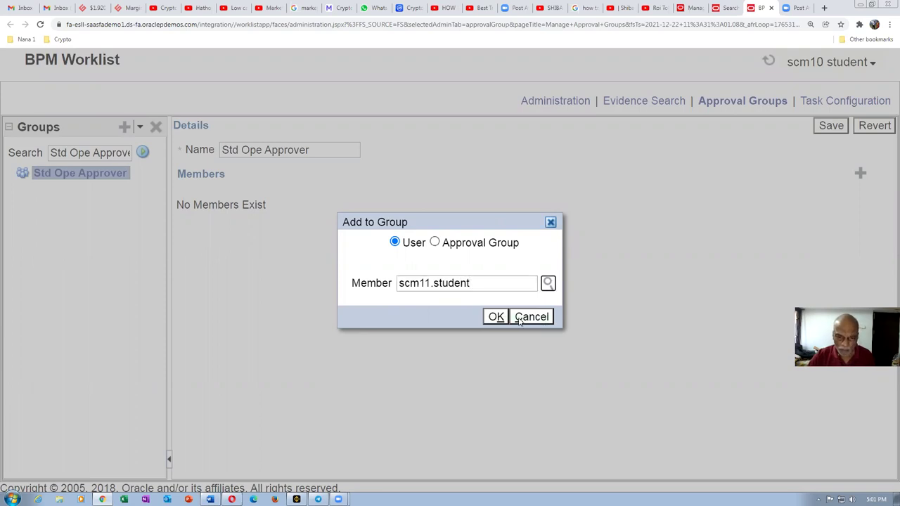
{"action": "left_click", "coordinate": [497, 316]}
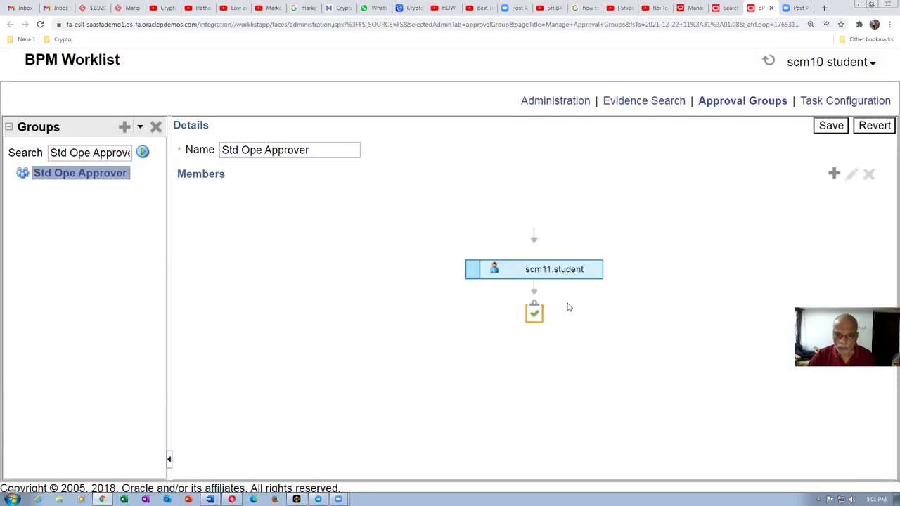
{"action": "left_click", "coordinate": [832, 127]}
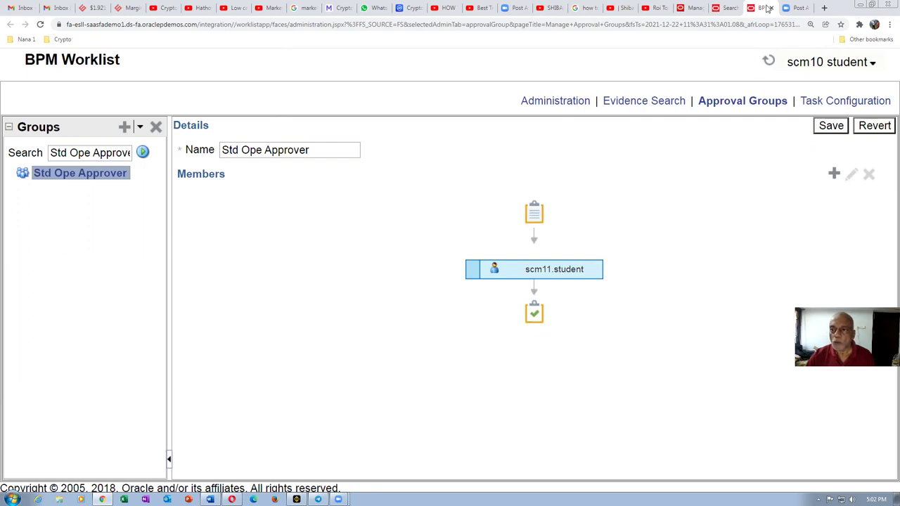
Step: Close the approval groups tab and open Manage Task Configurations for Supply Chain Management via a man%task%conf% search
{"action": "left_click", "coordinate": [832, 126]}
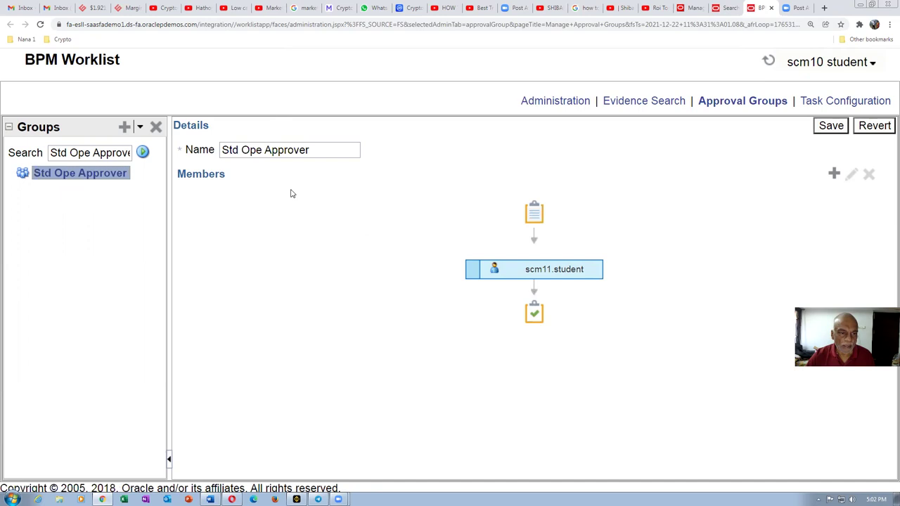
{"action": "left_click", "coordinate": [771, 8]}
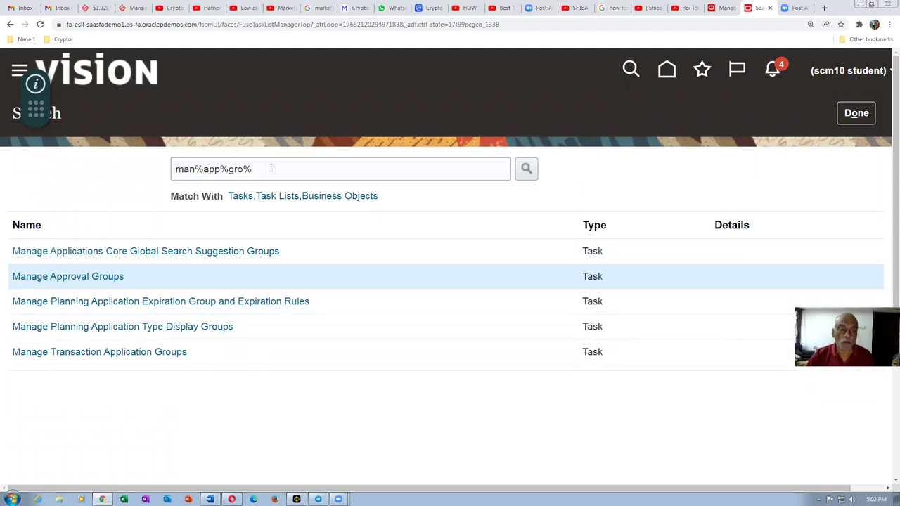
{"action": "left_click_drag", "start_coordinate": [274, 168], "coordinate": [64, 173]}
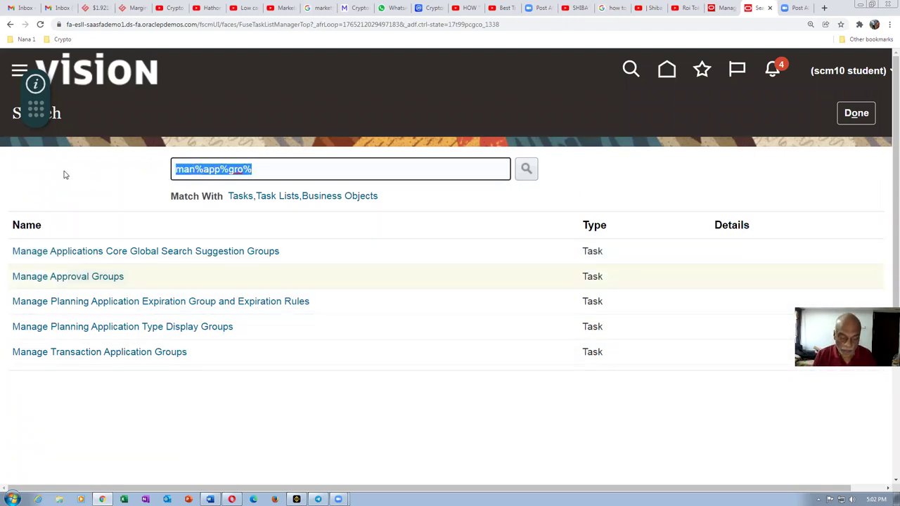
{"action": "type", "text": "man%"}
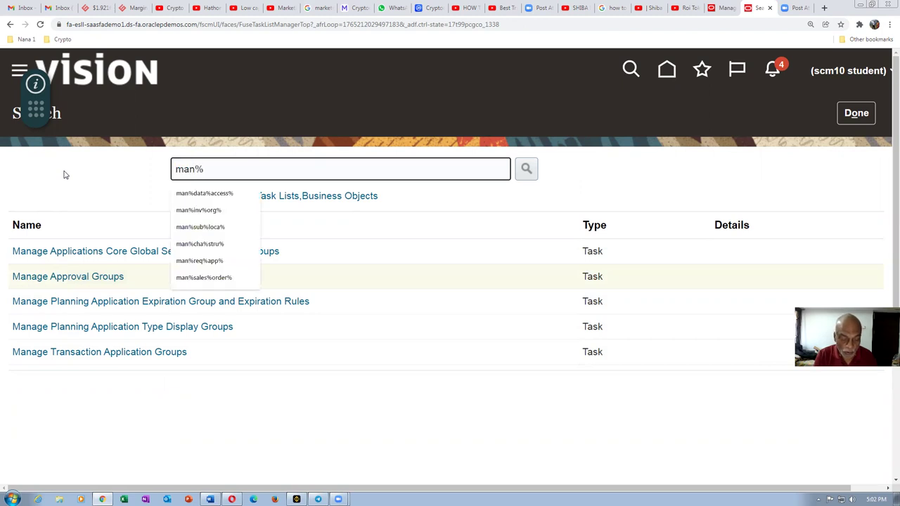
{"action": "type", "text": "task%conf%supply%"}
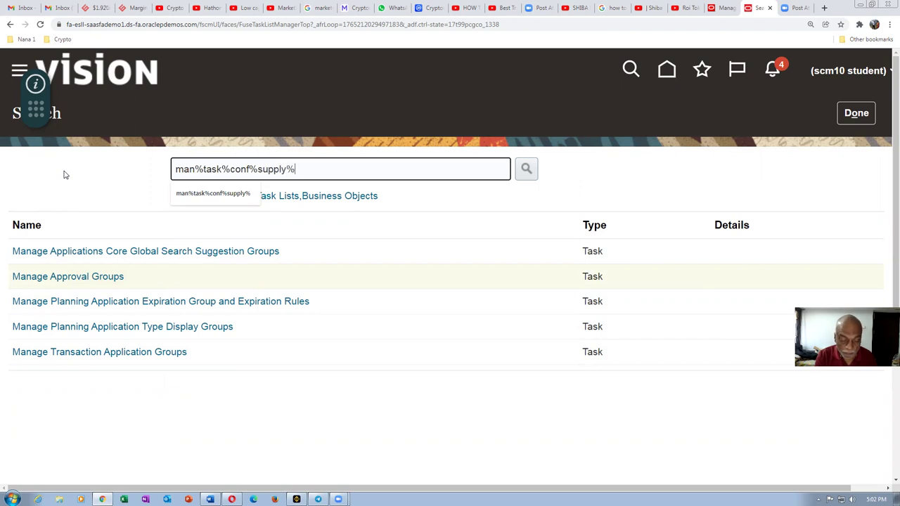
{"action": "key", "text": "Return"}
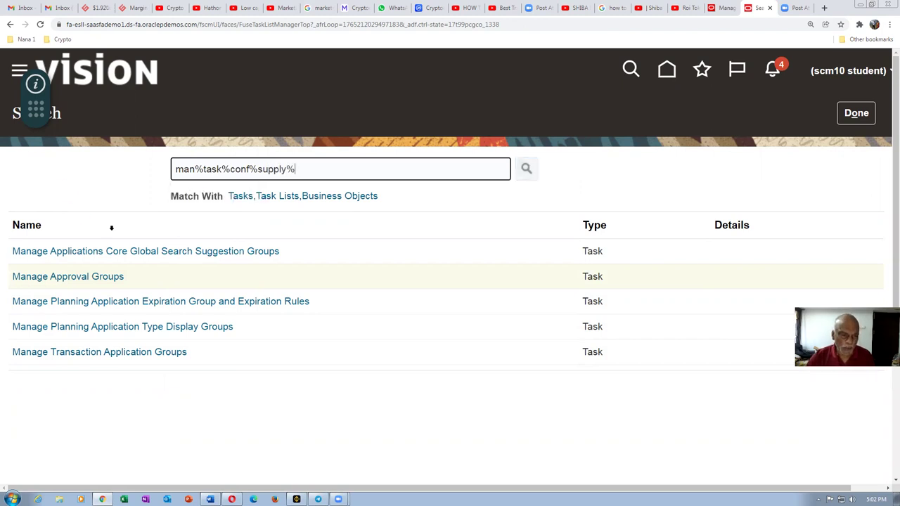
{"action": "left_click", "coordinate": [103, 252]}
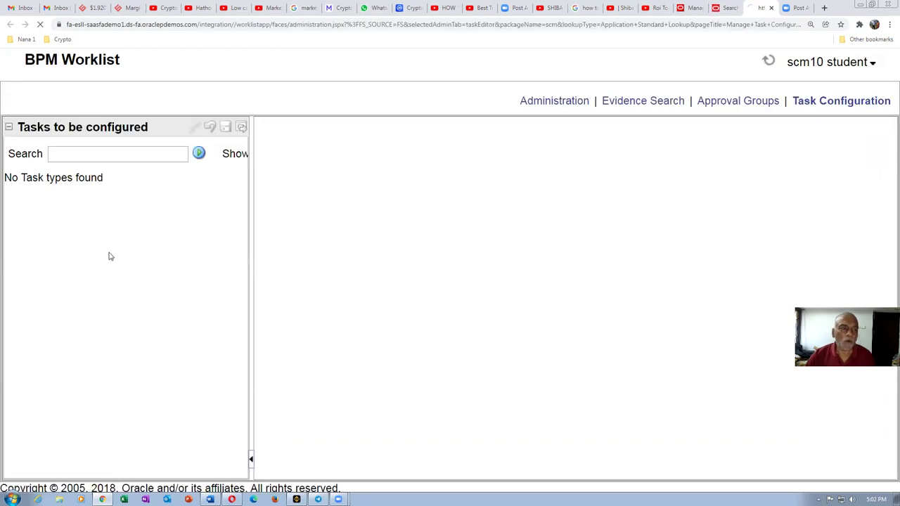
Step: Filter the tasks to be configured by Standard and open StandardOperationApproval's General settings
{"action": "left_click", "coordinate": [71, 154]}
{"action": "type", "text": "Standard"}
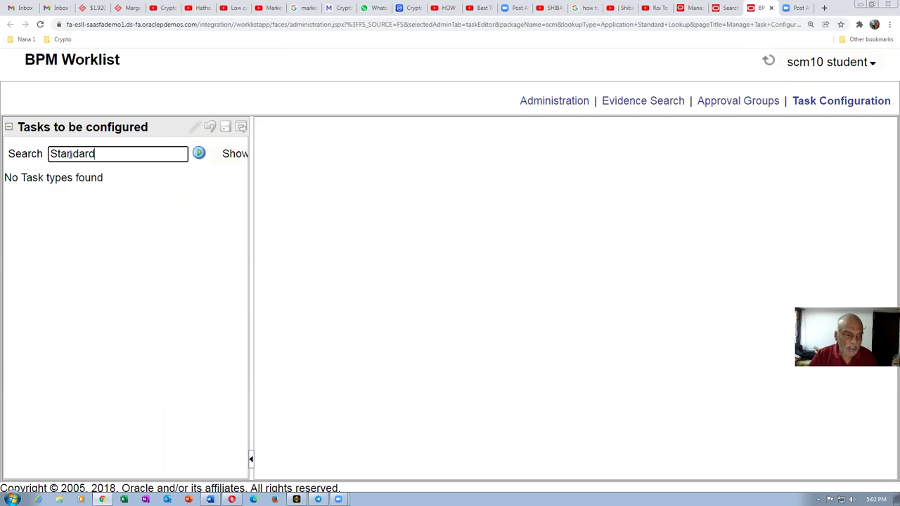
{"action": "left_click", "coordinate": [199, 153]}
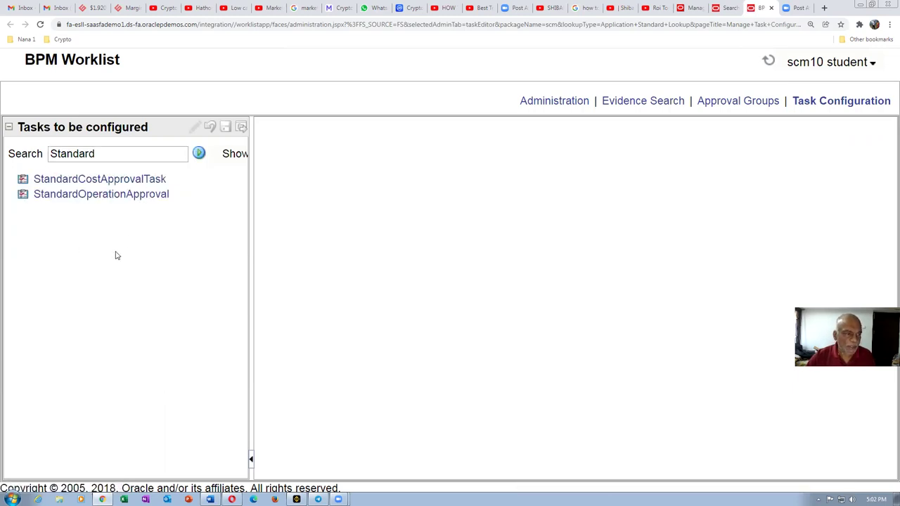
{"action": "left_click", "coordinate": [95, 194]}
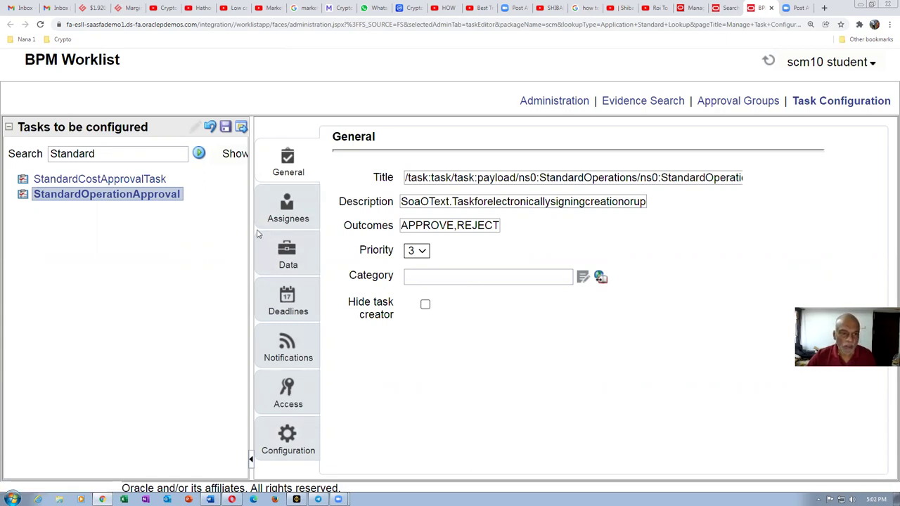
Step: Select the parallel approvers stage in Assignees and open its StandardOperationApprovalParallelRules business rule
{"action": "left_click", "coordinate": [287, 219]}
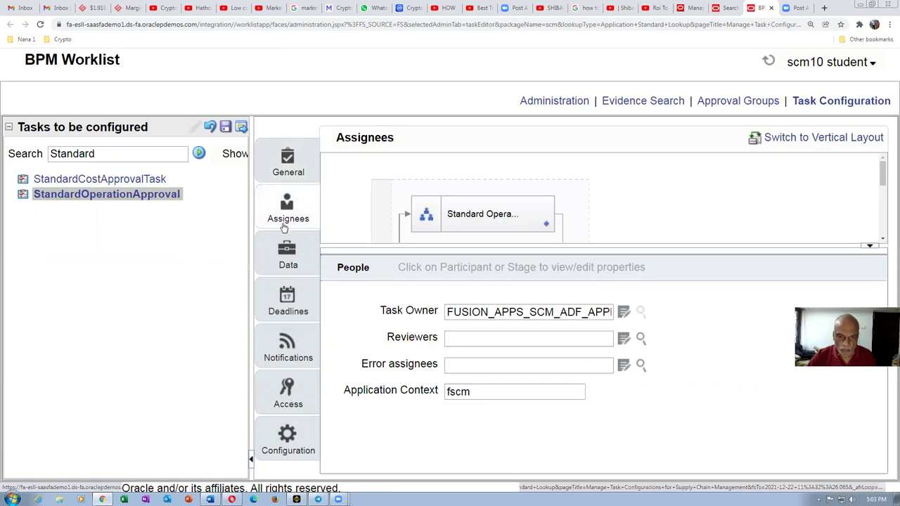
{"action": "mouse_move", "coordinate": [883, 172]}
{"action": "left_mouse_down"}
{"action": "mouse_move", "coordinate": [886, 225]}
{"action": "mouse_move", "coordinate": [887, 175]}
{"action": "left_mouse_up"}
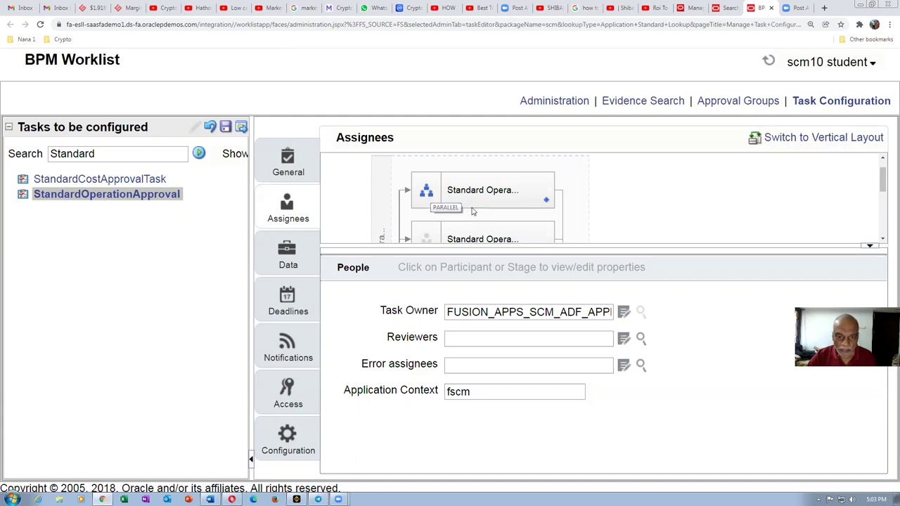
{"action": "left_click_drag", "start_coordinate": [883, 186], "coordinate": [885, 200]}
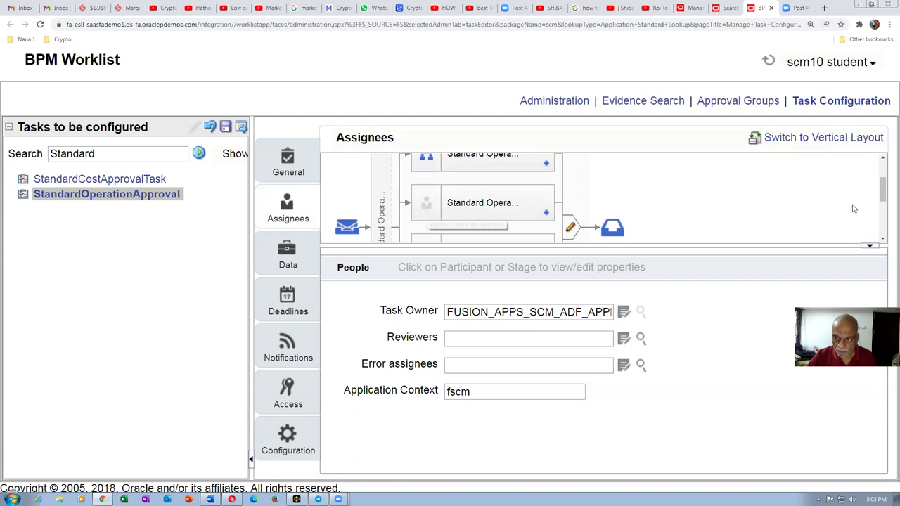
{"action": "left_click_drag", "start_coordinate": [882, 195], "coordinate": [886, 174]}
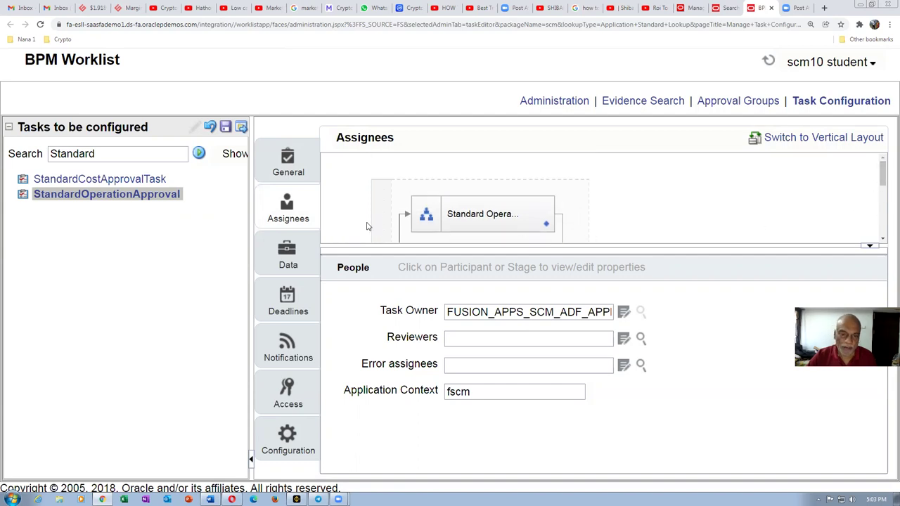
{"action": "left_click", "coordinate": [490, 214]}
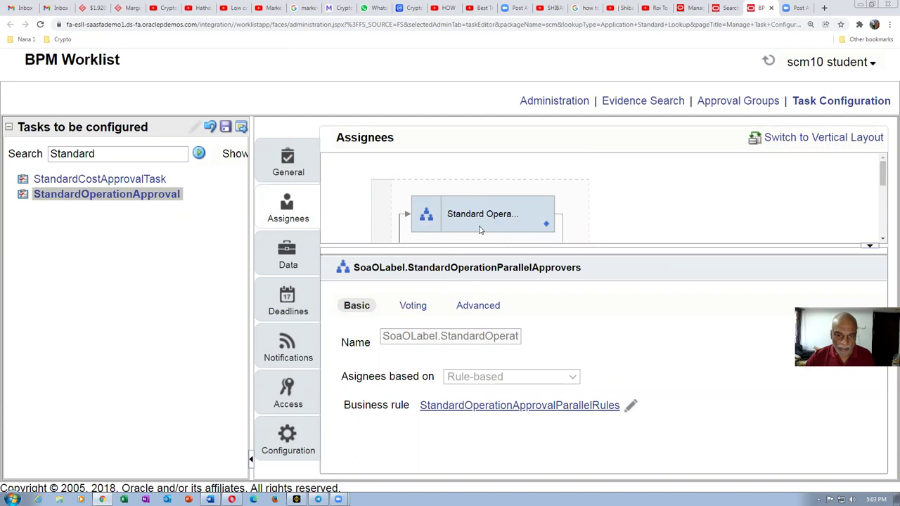
{"action": "mouse_move", "coordinate": [885, 184]}
{"action": "left_mouse_down"}
{"action": "mouse_move", "coordinate": [886, 222]}
{"action": "mouse_move", "coordinate": [886, 178]}
{"action": "left_mouse_up"}
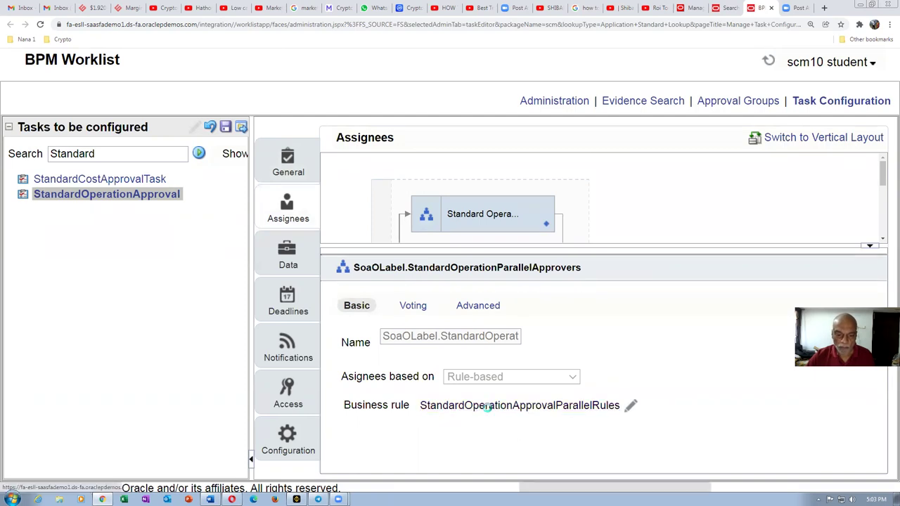
{"action": "left_click", "coordinate": [487, 407]}
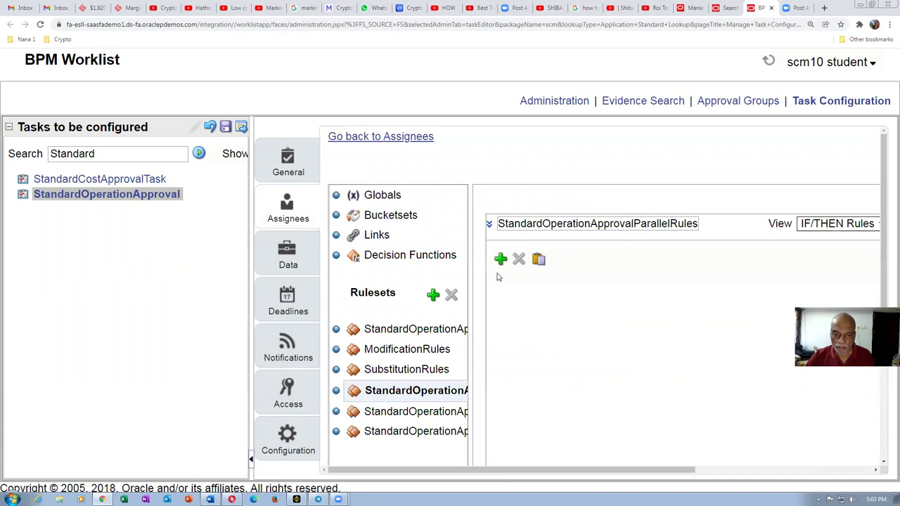
Step: Add Rule 1 to the ruleset, expand it, and enter 1 as the condition's left-hand value
{"action": "left_click", "coordinate": [501, 259]}
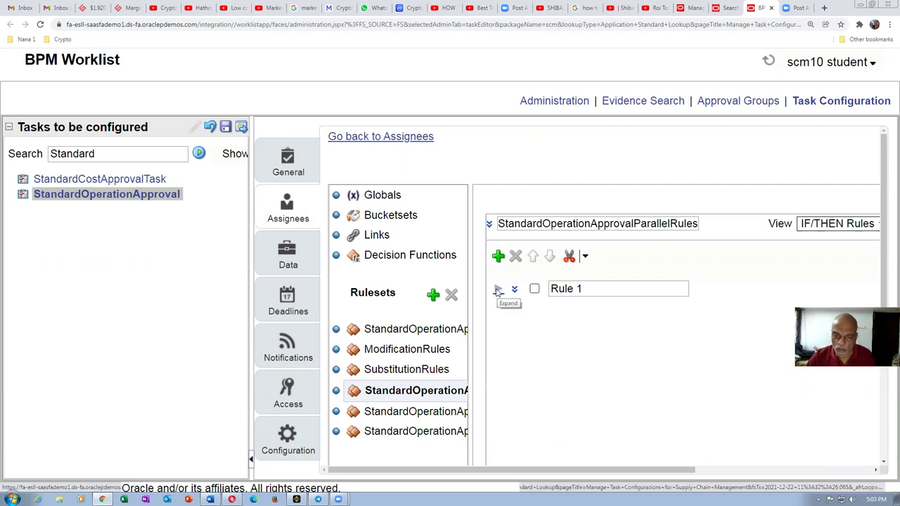
{"action": "left_click", "coordinate": [497, 290]}
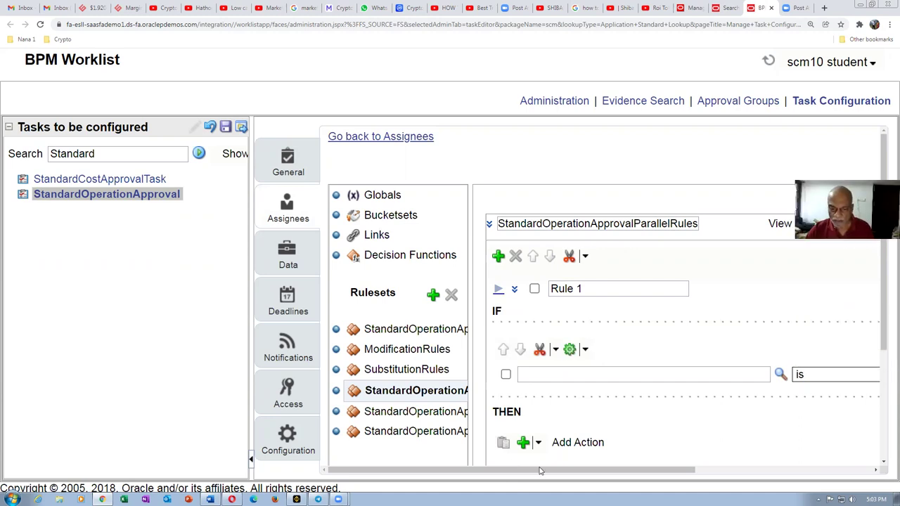
{"action": "left_click", "coordinate": [536, 374]}
{"action": "type", "text": "1"}
{"action": "key", "text": "Tab"}
{"action": "left_click_drag", "start_coordinate": [632, 468], "coordinate": [734, 469]}
Step: Enter 1 as the value after 'is', making the IF condition read '1 is 1'
{"action": "left_click", "coordinate": [778, 374]}
{"action": "type", "text": "1"}
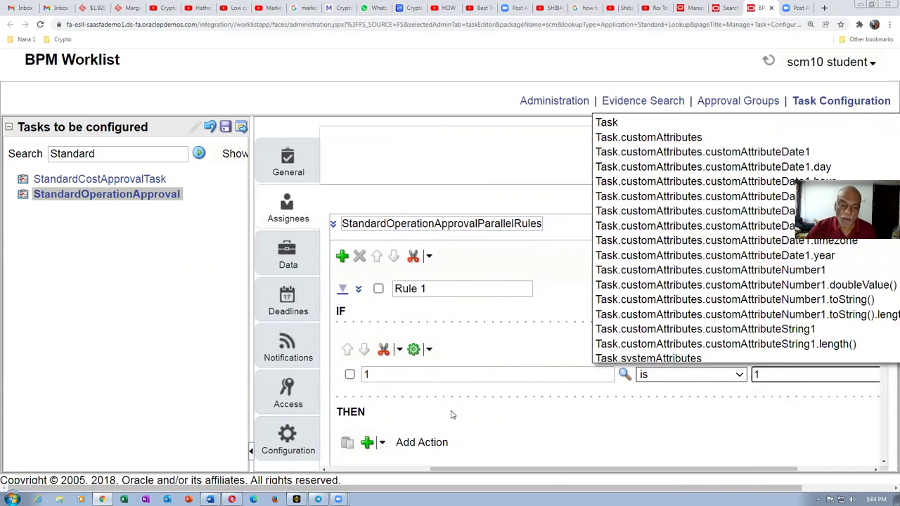
{"action": "left_click", "coordinate": [534, 172]}
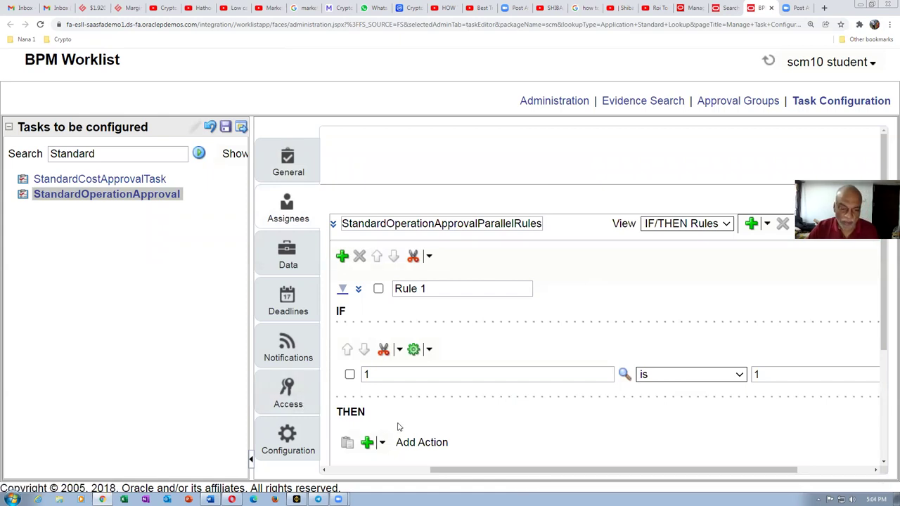
{"action": "scroll", "coordinate": [405, 443], "scroll_direction": "down", "scroll_amount": 1}
{"action": "left_click", "coordinate": [384, 402]}
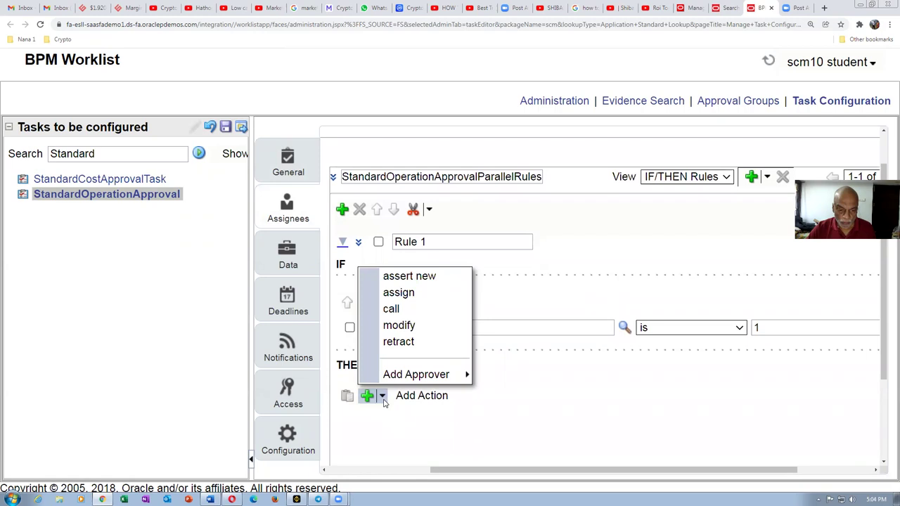
Step: Set Rule 1's THEN action to route approval to the Std Ope Approver group as Required
{"action": "mouse_move", "coordinate": [396, 378]}
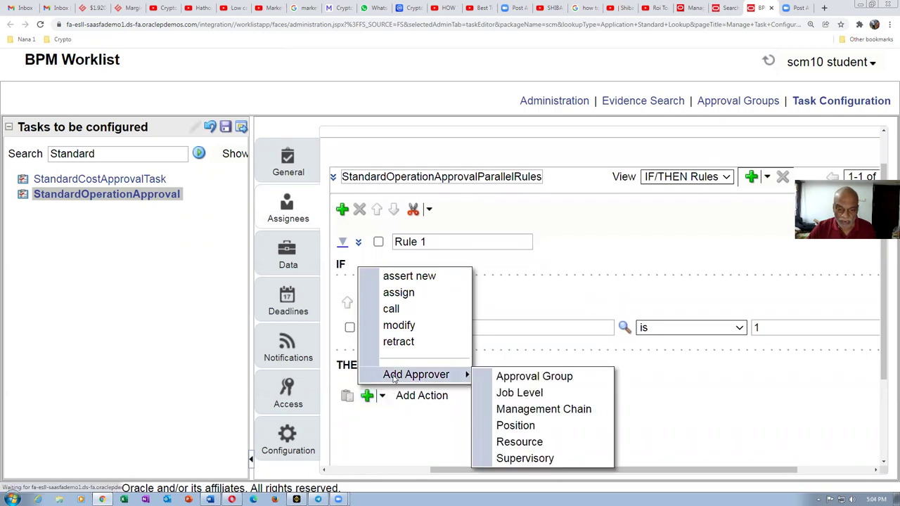
{"action": "left_click", "coordinate": [544, 380]}
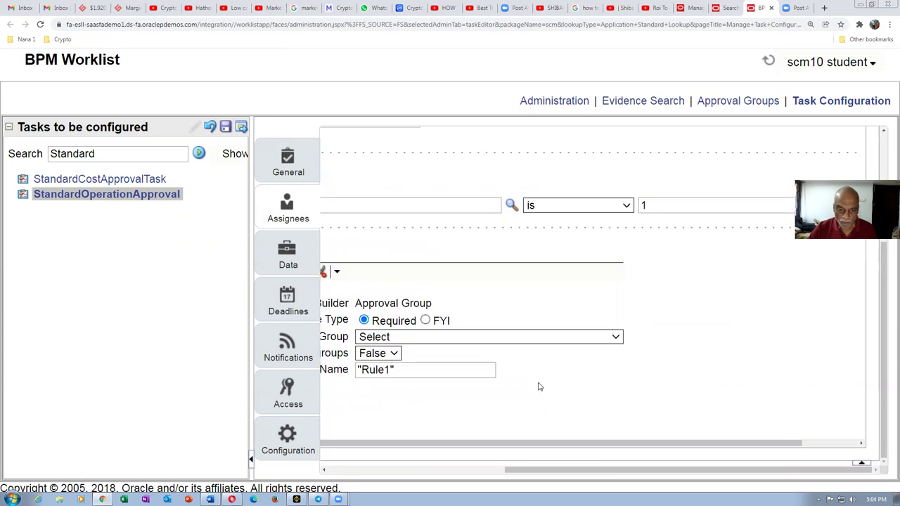
{"action": "left_click", "coordinate": [490, 339]}
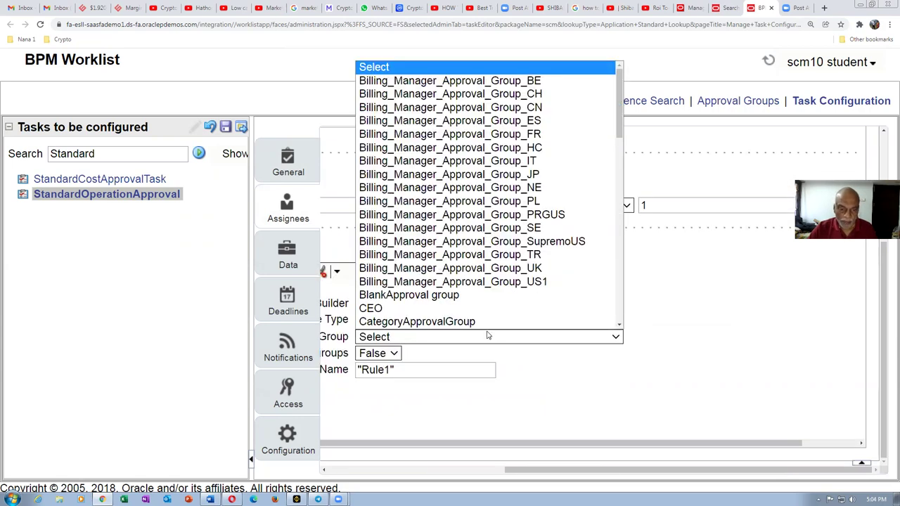
{"action": "left_click_drag", "start_coordinate": [620, 106], "coordinate": [629, 330]}
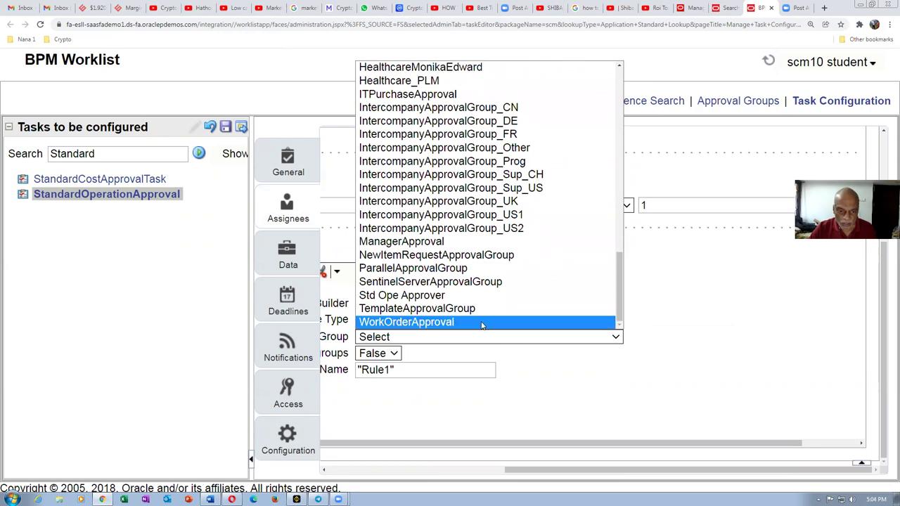
{"action": "left_click", "coordinate": [384, 296]}
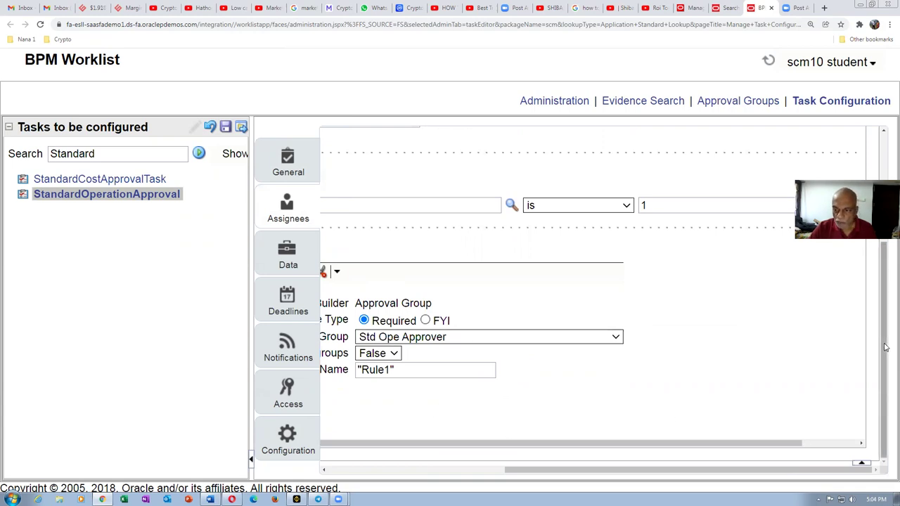
{"action": "scroll", "coordinate": [886, 346], "scroll_direction": "up", "scroll_amount": 1}
{"action": "scroll", "coordinate": [887, 344], "scroll_direction": "down", "scroll_amount": 1}
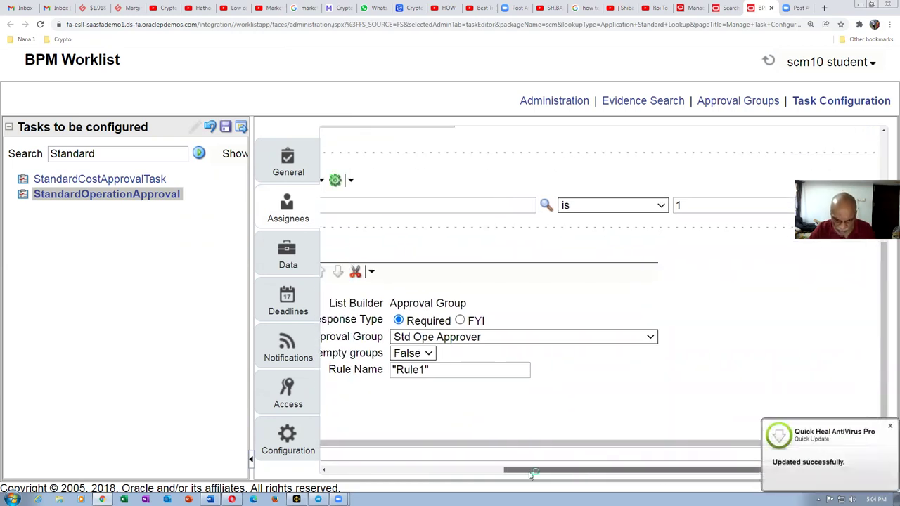
{"action": "scroll", "coordinate": [584, 450], "scroll_direction": "left", "scroll_amount": 5}
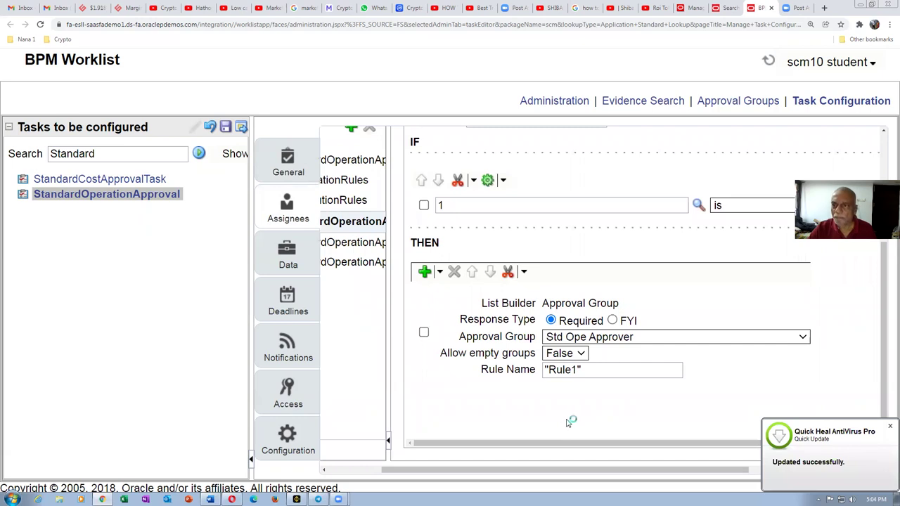
{"action": "left_click", "coordinate": [226, 127]}
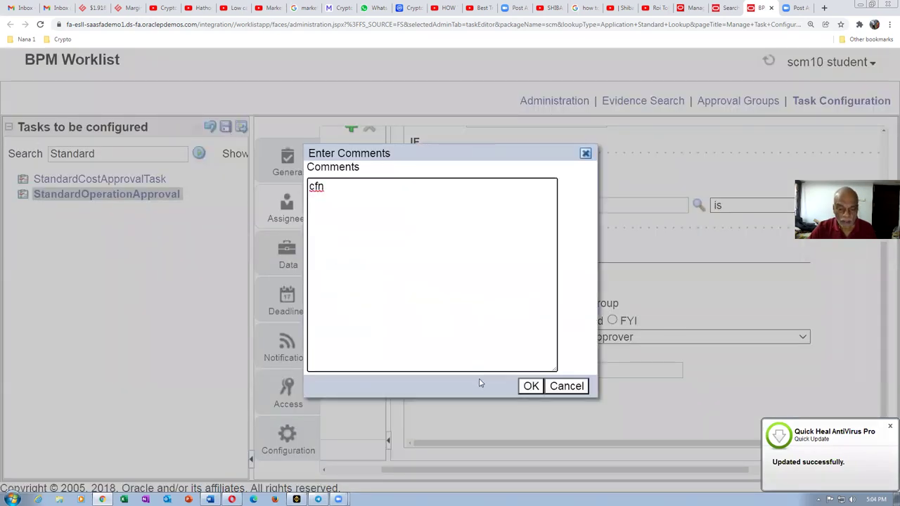
Step: Confirm the save with its comment, acknowledge the success message, and return to the Assignees rules
{"action": "key", "text": "Return"}
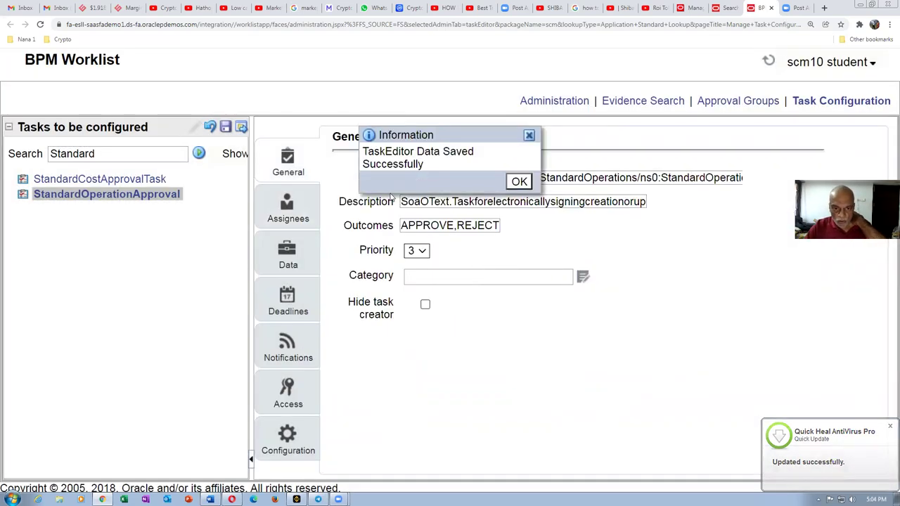
{"action": "left_click", "coordinate": [518, 182]}
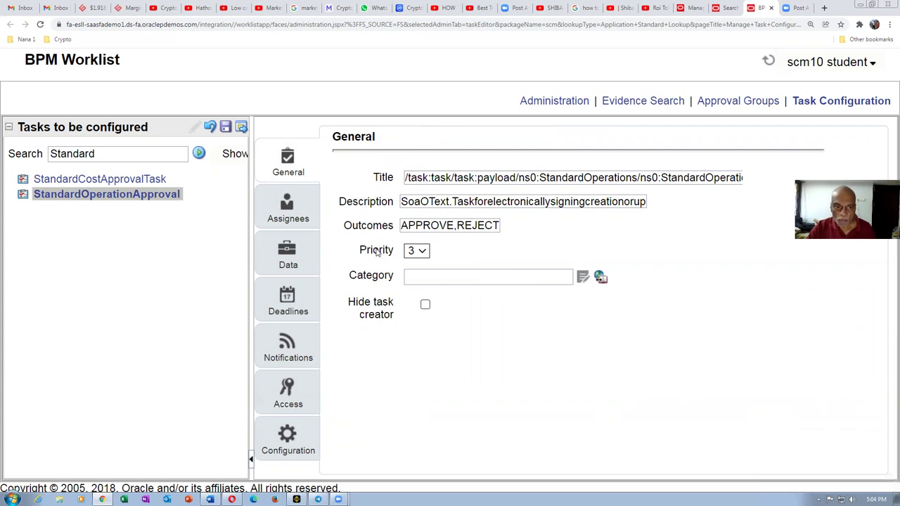
{"action": "left_click", "coordinate": [294, 219]}
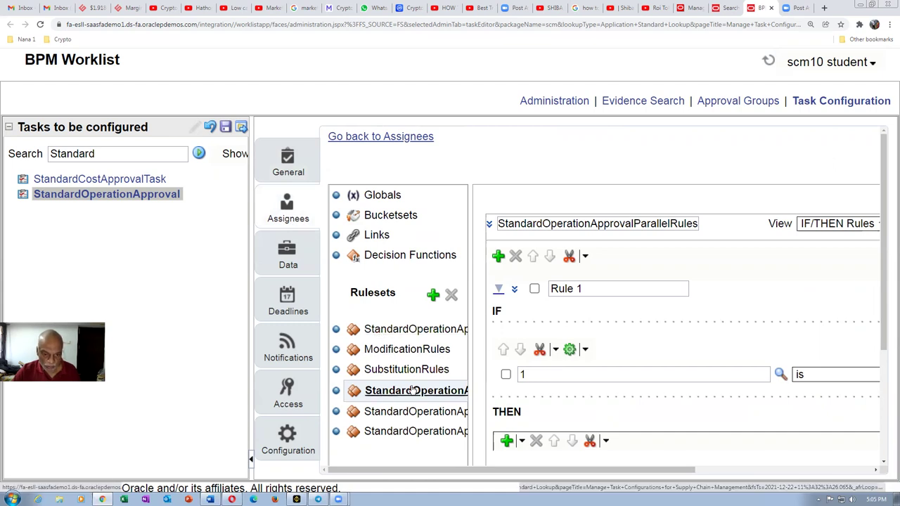
Step: Review Rule 1 and zoom the browser out so the whole rule fits on screen
{"action": "left_click_drag", "start_coordinate": [887, 325], "coordinate": [886, 456]}
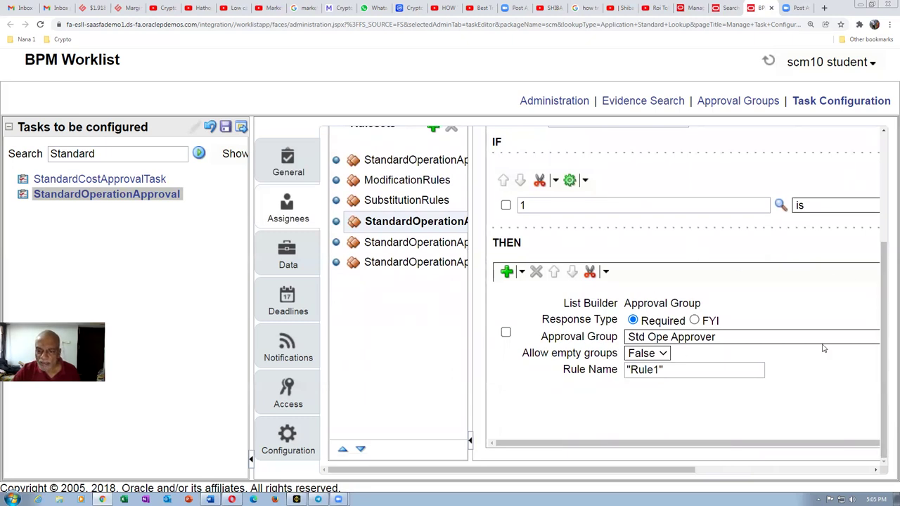
{"action": "left_click_drag", "start_coordinate": [887, 327], "coordinate": [886, 205]}
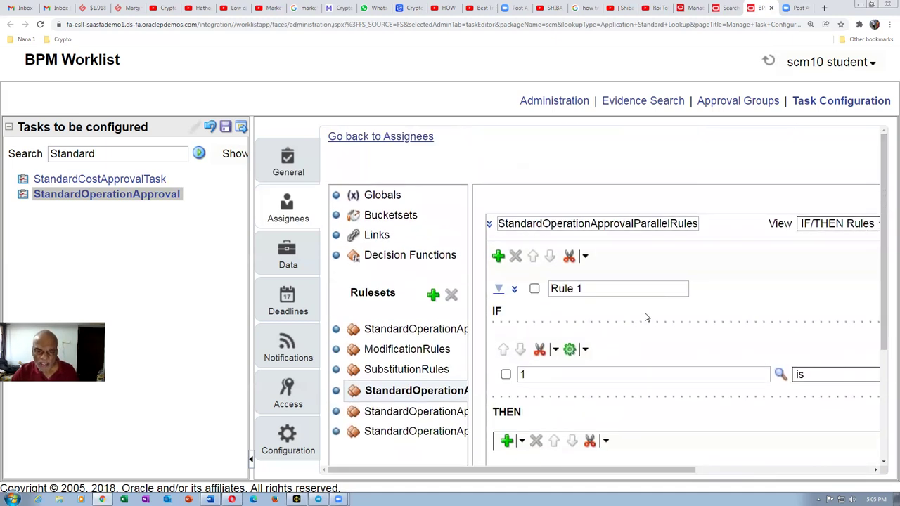
{"action": "key", "text": "ctrl+minus"}
{"action": "key", "text": "ctrl+minus"}
{"action": "key", "text": "ctrl+minus"}
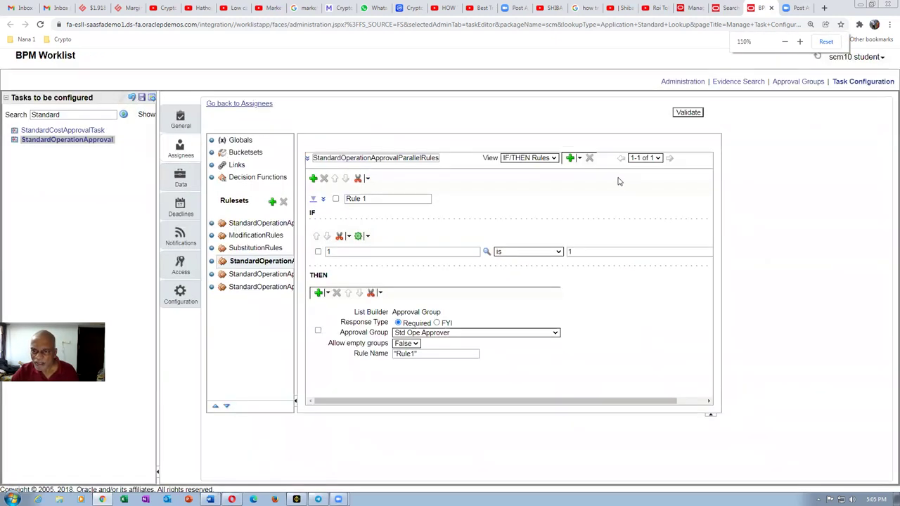
Step: Validate the ruleset, zoom back in, and read the log showing no errors or warnings
{"action": "left_click", "coordinate": [689, 113]}
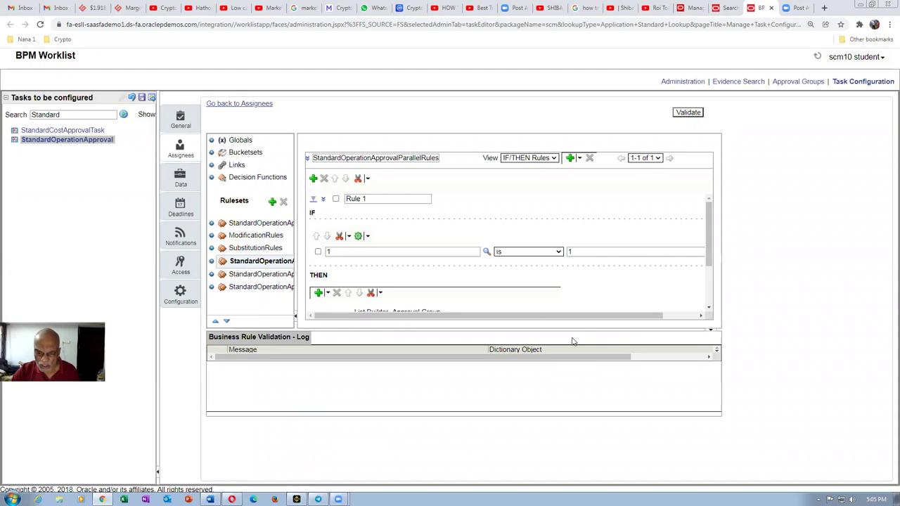
{"action": "key", "text": "ctrl+plus"}
{"action": "key", "text": "ctrl+plus"}
{"action": "key", "text": "ctrl+plus"}
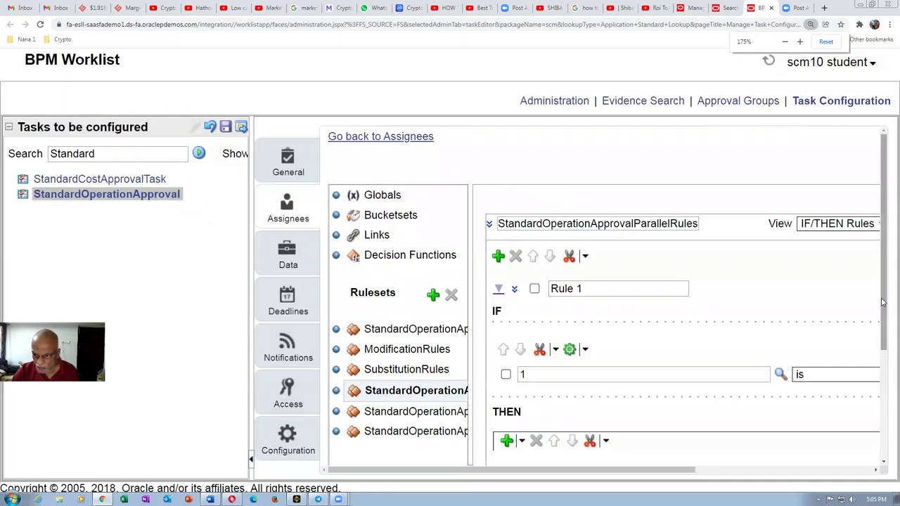
{"action": "scroll", "coordinate": [882, 303], "scroll_direction": "down", "scroll_amount": 3}
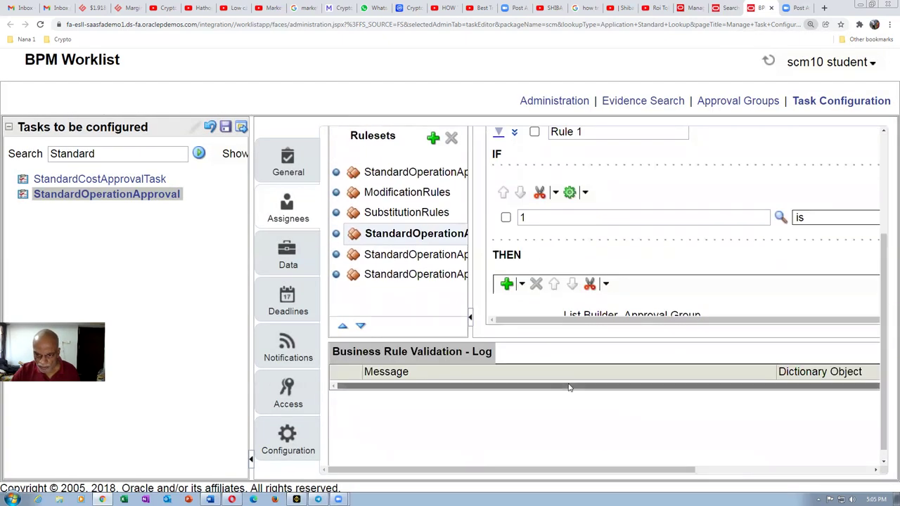
{"action": "left_click_drag", "start_coordinate": [569, 387], "coordinate": [762, 380]}
{"action": "left_click_drag", "start_coordinate": [652, 469], "coordinate": [879, 459]}
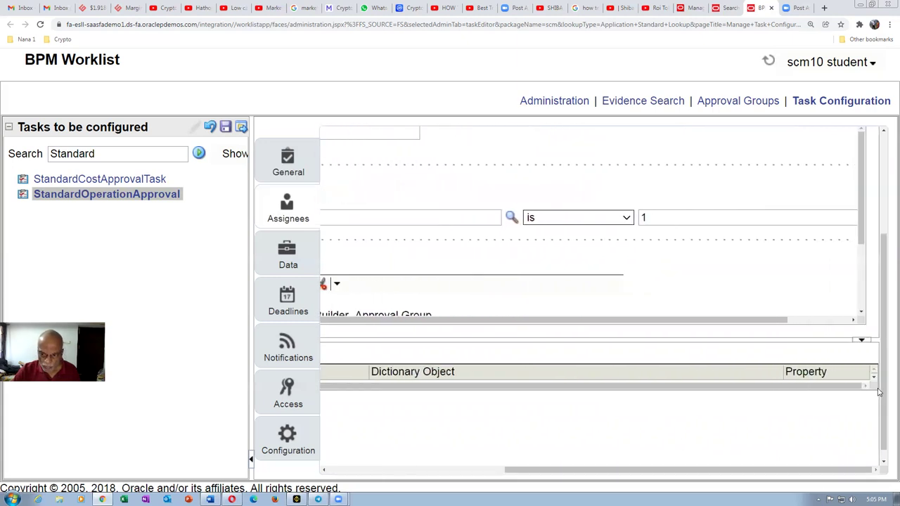
{"action": "scroll", "coordinate": [876, 382], "scroll_direction": "down", "scroll_amount": 1}
{"action": "left_click_drag", "start_coordinate": [645, 477], "coordinate": [358, 448]}
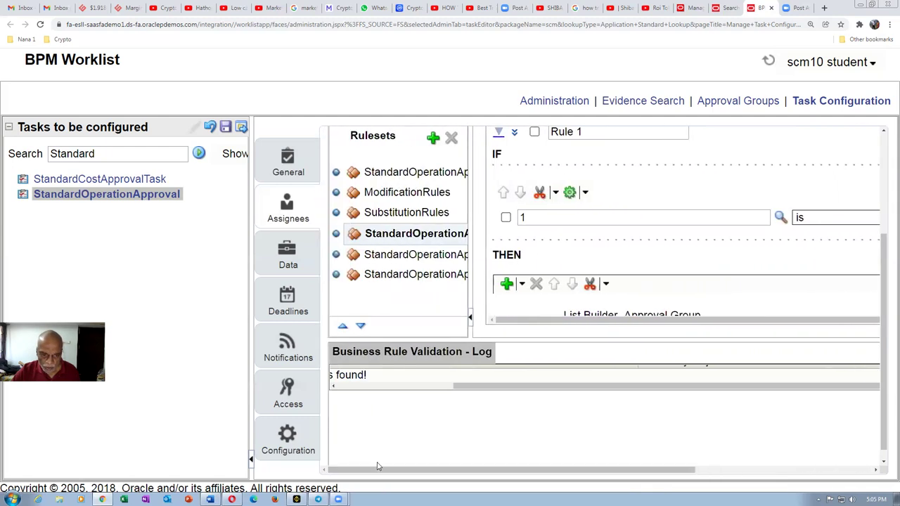
{"action": "left_click_drag", "start_coordinate": [483, 389], "coordinate": [319, 419]}
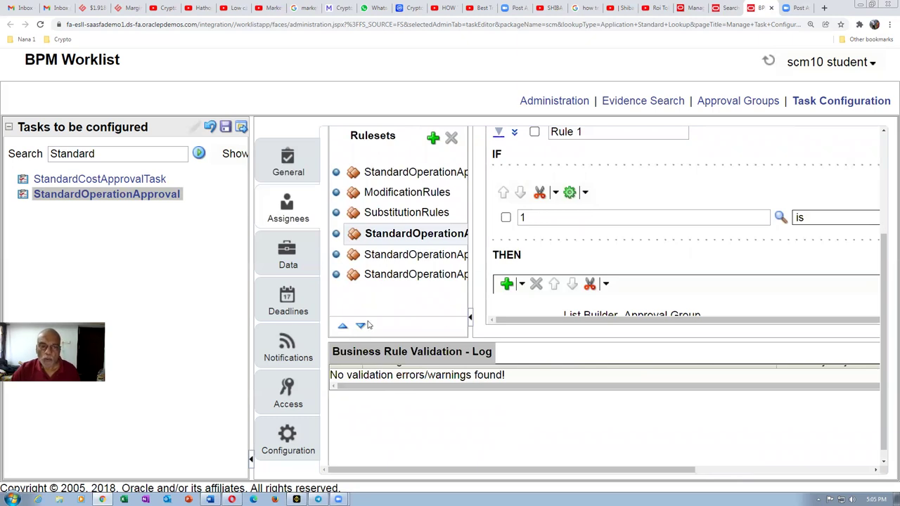
{"action": "left_click_drag", "start_coordinate": [886, 278], "coordinate": [887, 180]}
{"action": "left_click", "coordinate": [393, 139]}
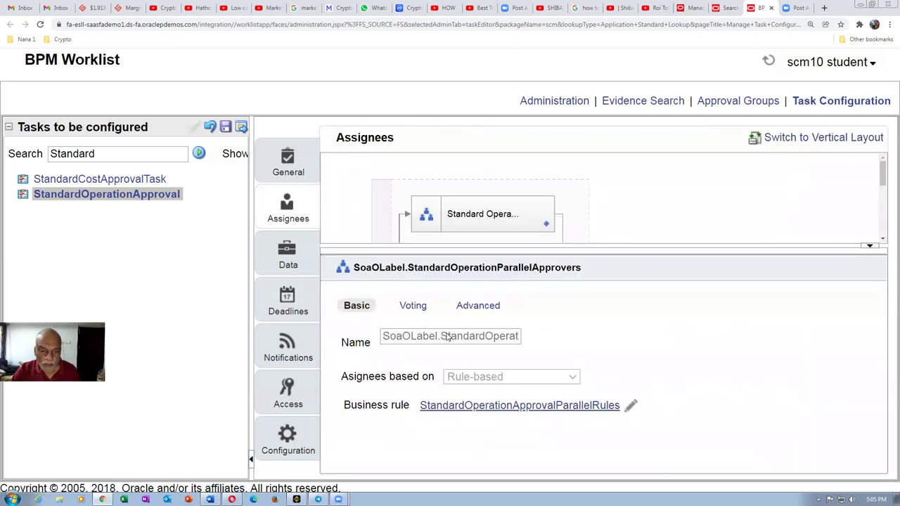
Step: Check Ignore Participant on the parallel approvers' Advanced settings and save the configuration
{"action": "left_click", "coordinate": [484, 307]}
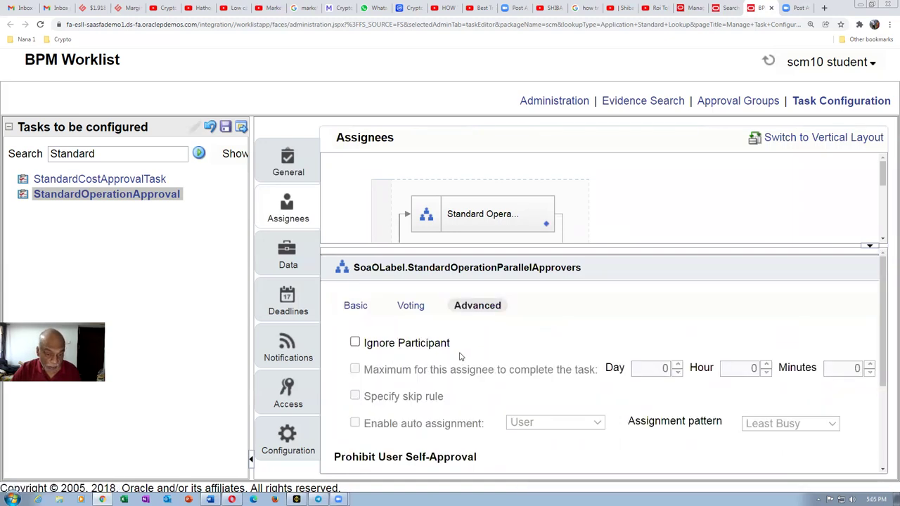
{"action": "left_click", "coordinate": [354, 343]}
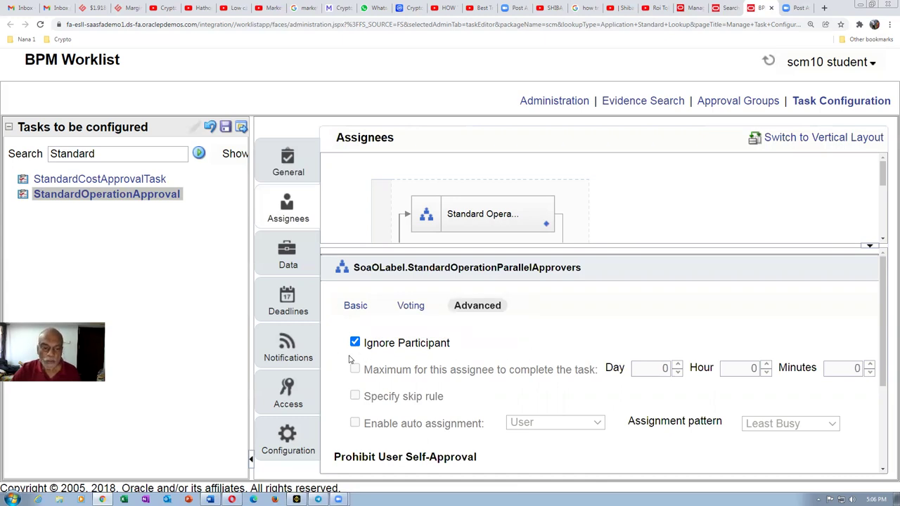
{"action": "left_click", "coordinate": [225, 126]}
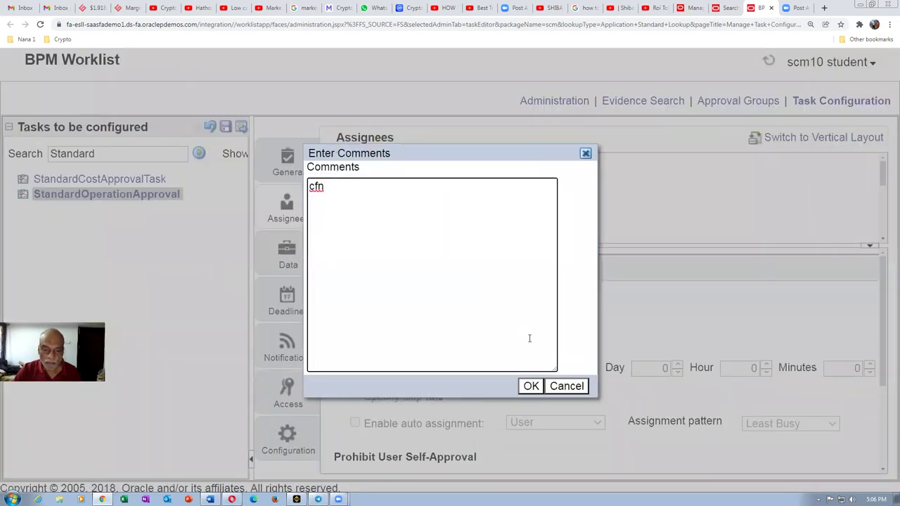
Step: Save the StandardOperationApproval configuration with a comment, then commit it and dismiss the confirmations
{"action": "left_click", "coordinate": [531, 386]}
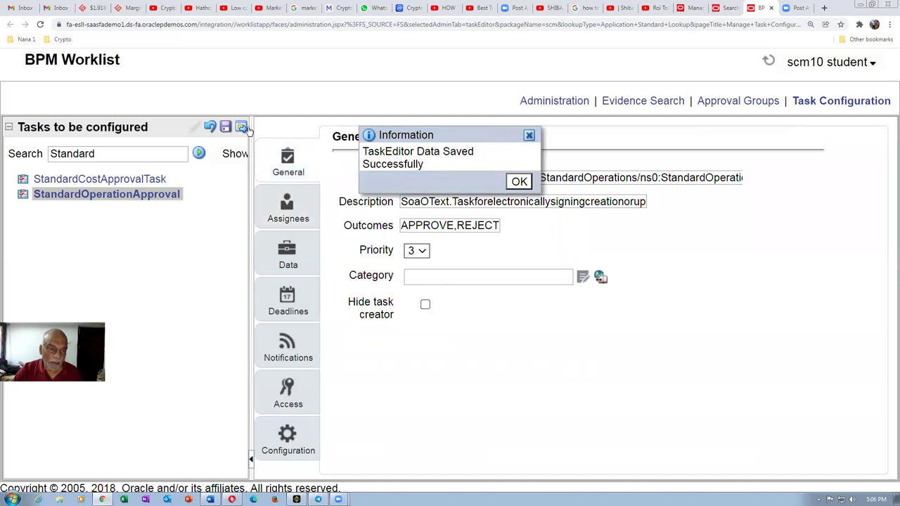
{"action": "left_click", "coordinate": [520, 182]}
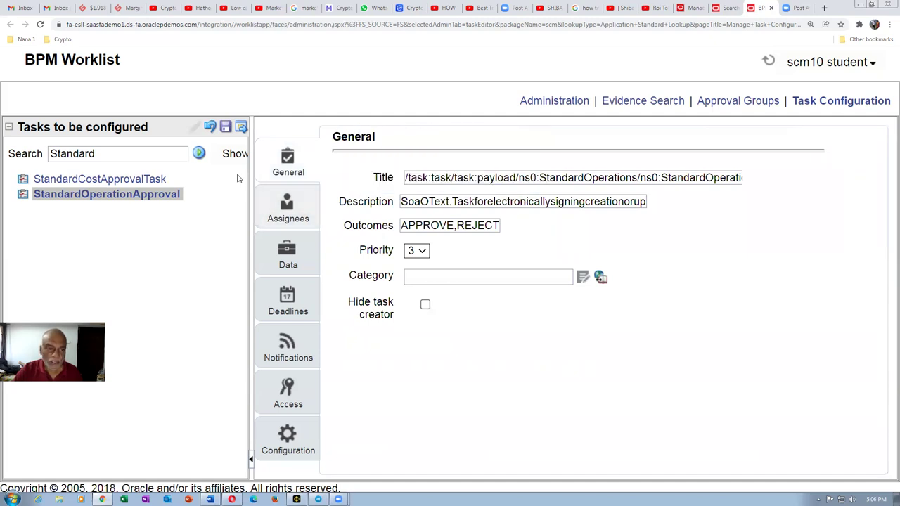
{"action": "left_click", "coordinate": [241, 127]}
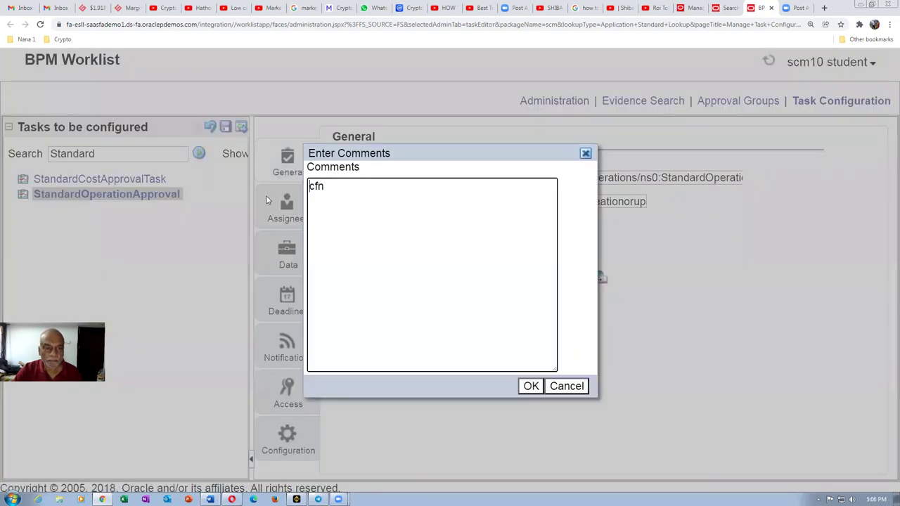
{"action": "left_click", "coordinate": [563, 387]}
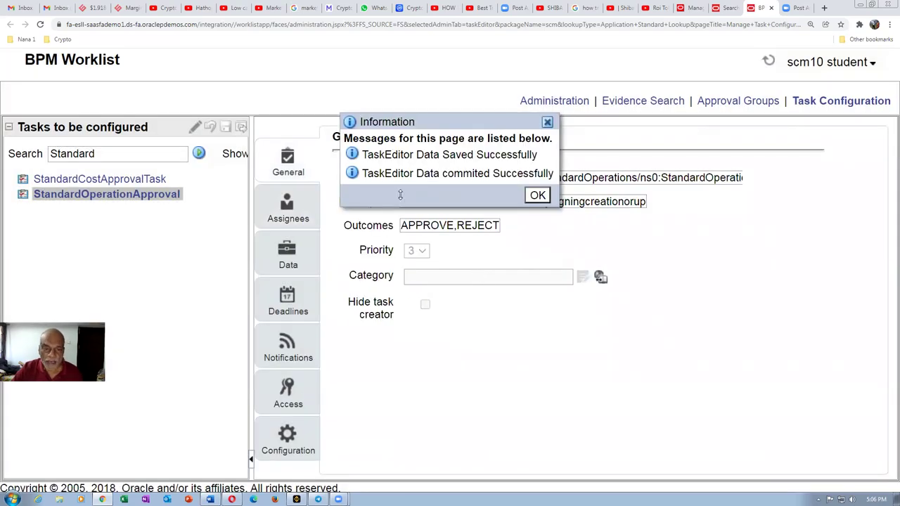
{"action": "left_click", "coordinate": [538, 196]}
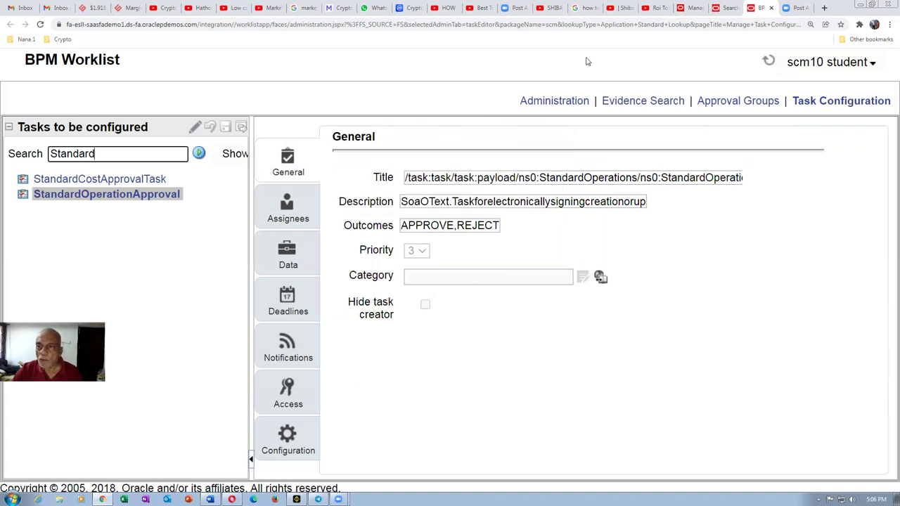
Step: Duplicate the Vision search results tab
{"action": "left_click", "coordinate": [720, 9]}
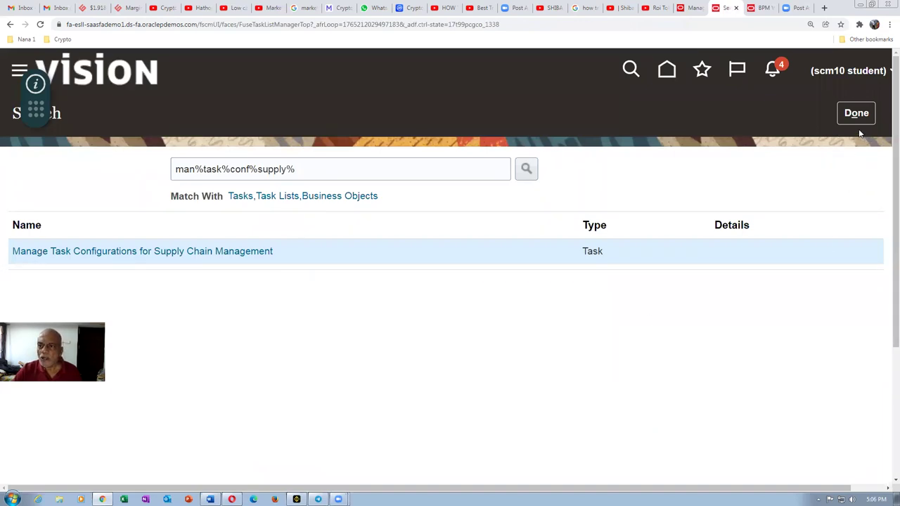
{"action": "left_click", "coordinate": [758, 9]}
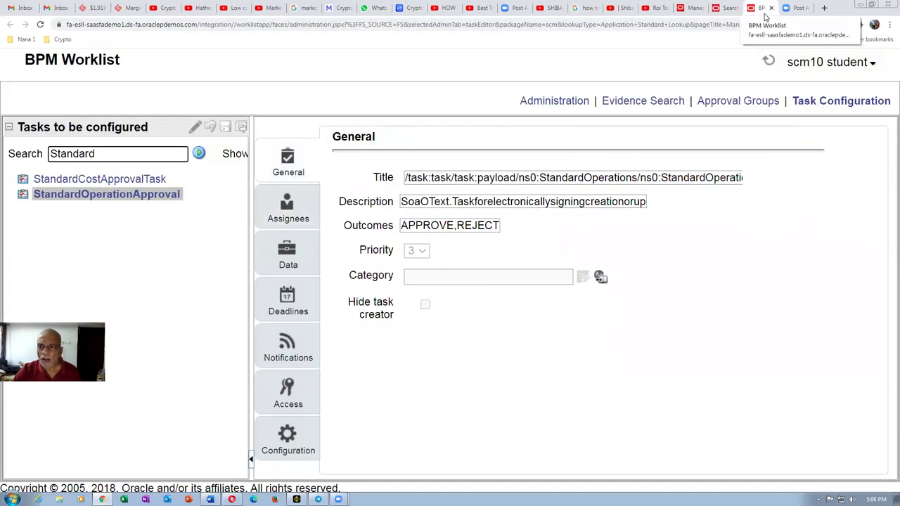
{"action": "left_click", "coordinate": [727, 8]}
{"action": "right_click", "coordinate": [726, 8]}
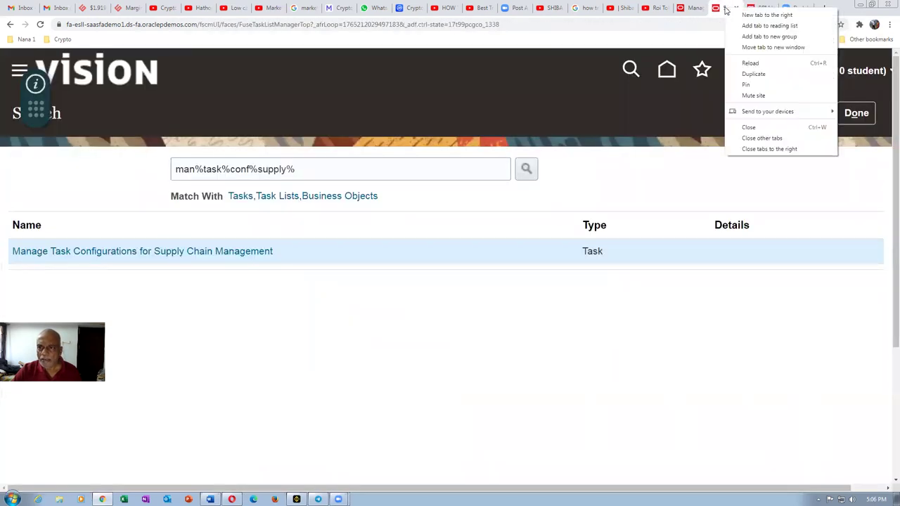
{"action": "left_click", "coordinate": [745, 74]}
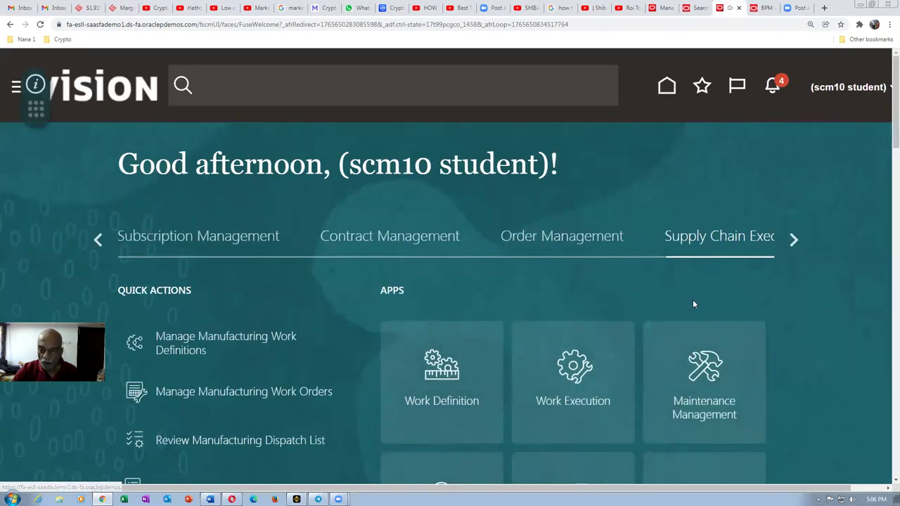
Step: Go to Work Definition and open its Tasks list to reach Manage Standard Operations
{"action": "left_click", "coordinate": [445, 378]}
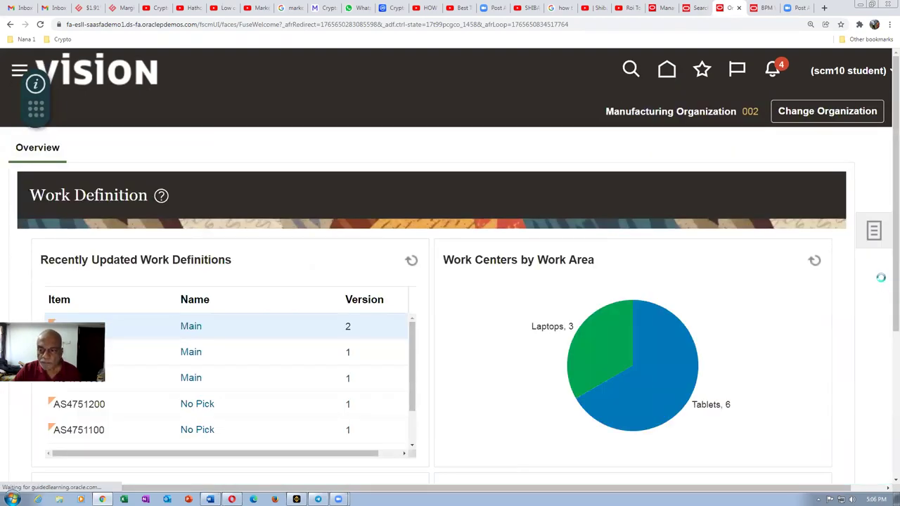
{"action": "left_click", "coordinate": [877, 232]}
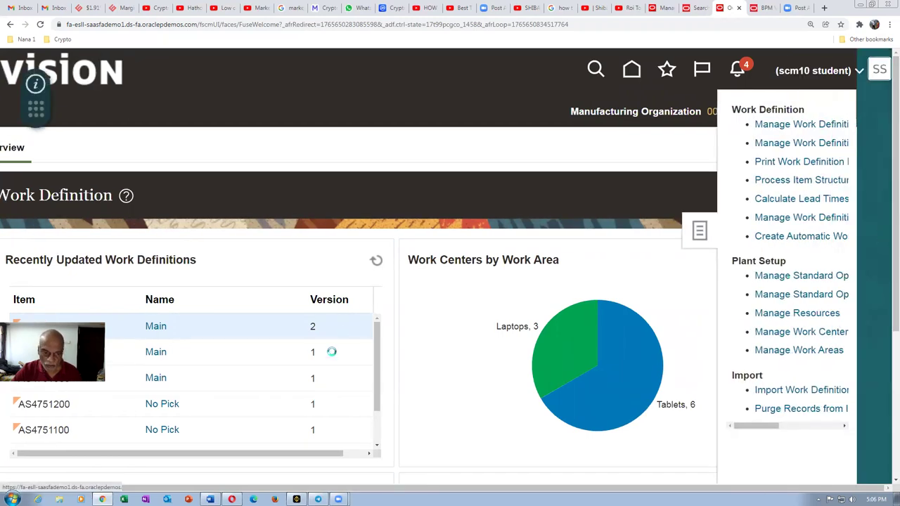
{"action": "scroll", "coordinate": [28, 464], "scroll_direction": "down", "scroll_amount": 2}
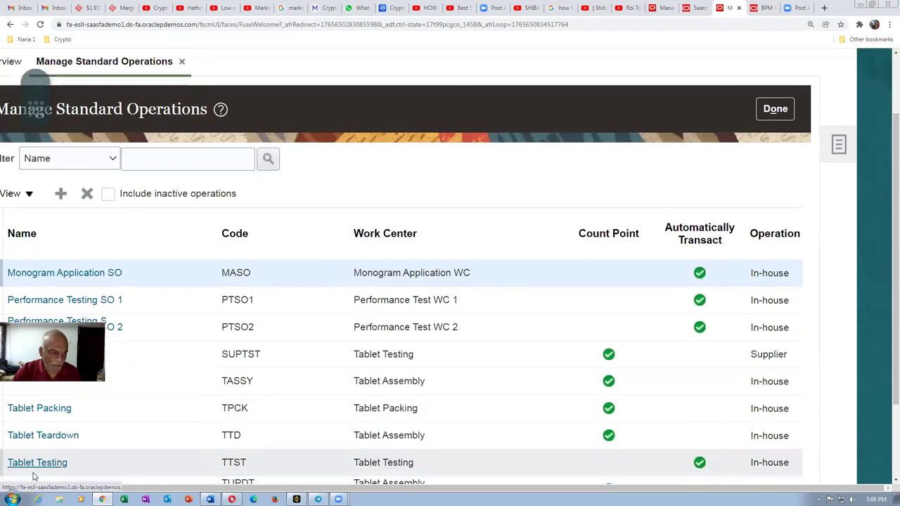
Step: Scroll to standard operation test 1 and submit it for approval
{"action": "scroll", "coordinate": [30, 477], "scroll_direction": "down", "scroll_amount": 2}
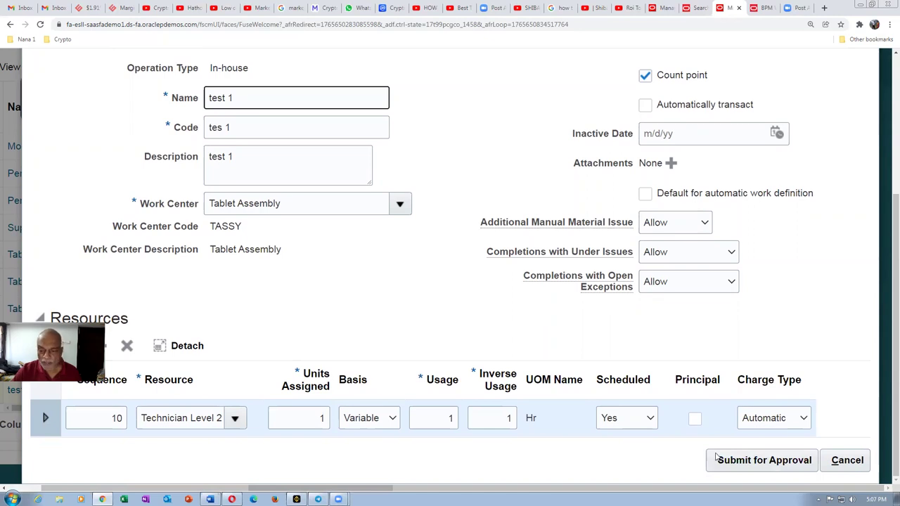
{"action": "left_click", "coordinate": [769, 462]}
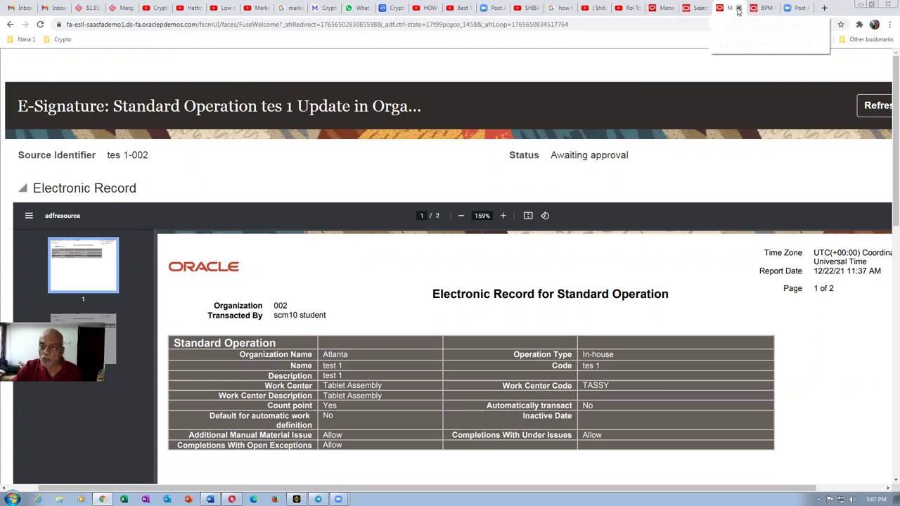
Step: Close the e-signature tab, finish the task search, and sign out of Oracle Fusion
{"action": "left_click", "coordinate": [737, 8]}
{"action": "left_click", "coordinate": [844, 115]}
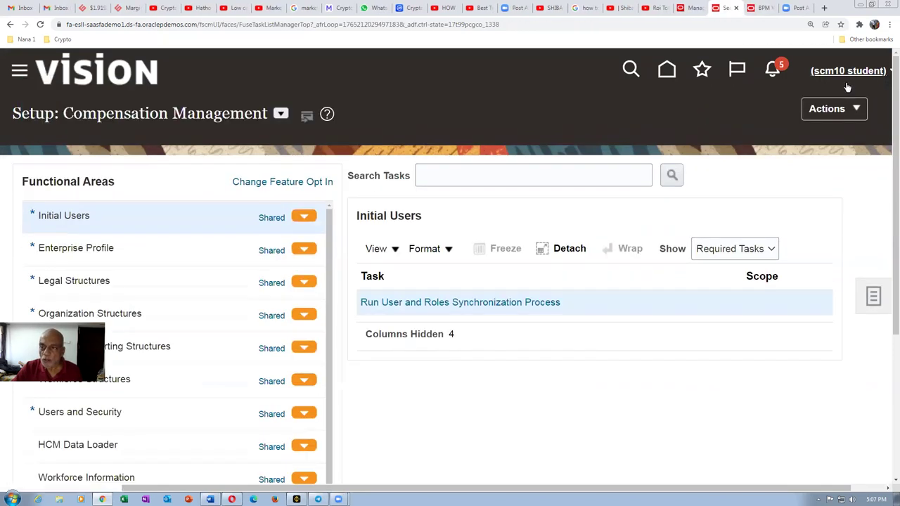
{"action": "left_click", "coordinate": [837, 71]}
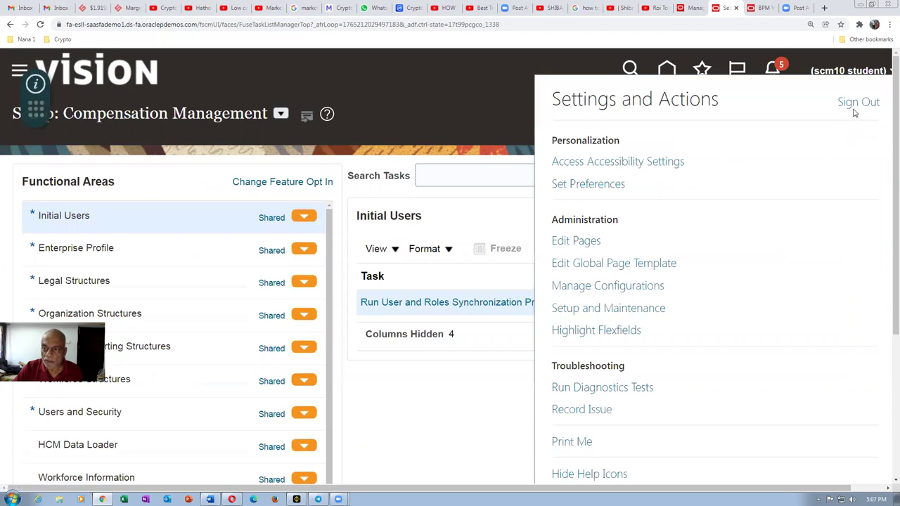
{"action": "left_click", "coordinate": [852, 103]}
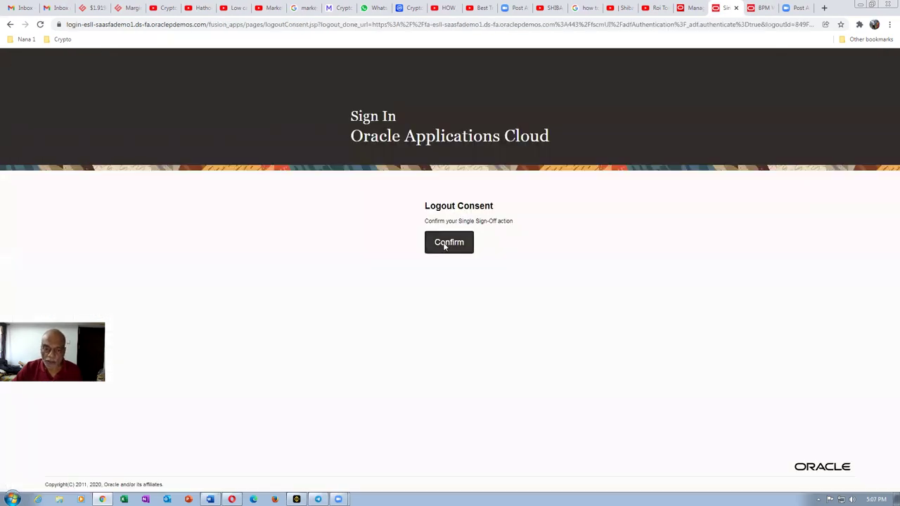
{"action": "left_click", "coordinate": [448, 242]}
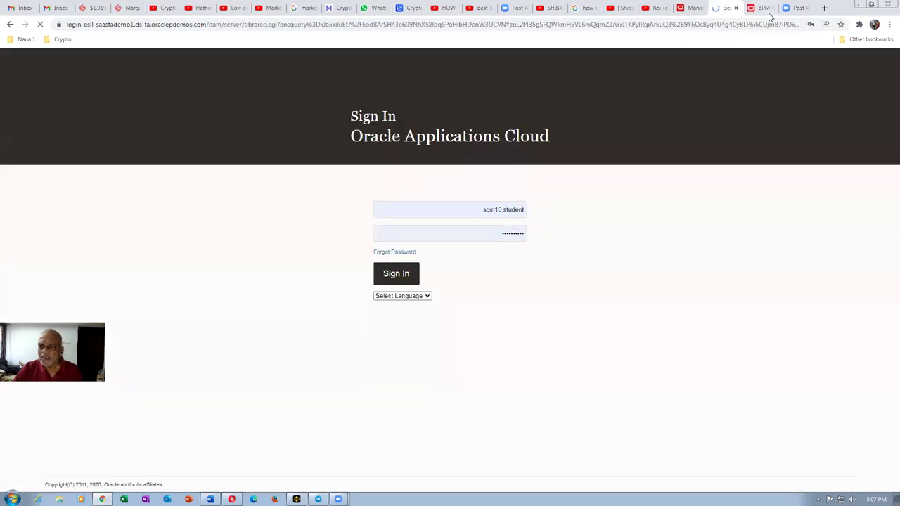
Step: Close the BPM Worklist tab and sign back in to Oracle Applications Cloud
{"action": "left_click", "coordinate": [764, 8]}
{"action": "left_click", "coordinate": [771, 8]}
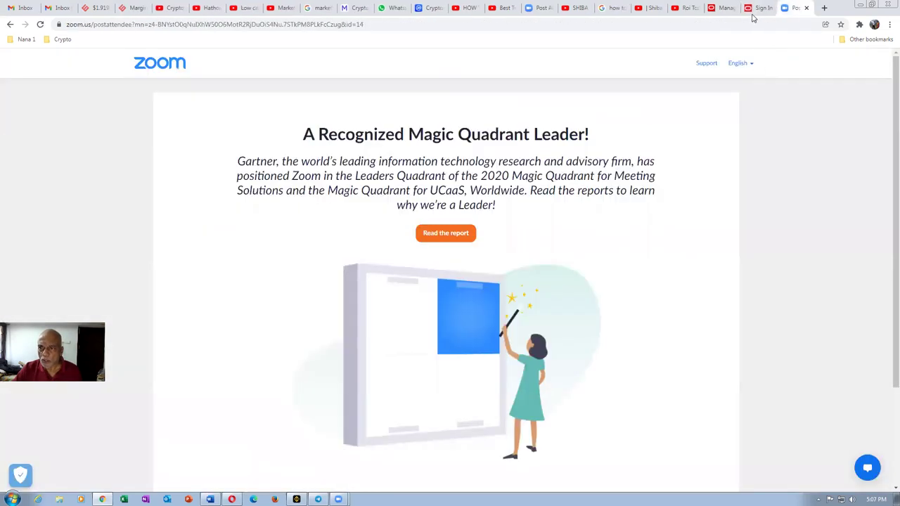
{"action": "left_click", "coordinate": [756, 7]}
{"action": "left_click", "coordinate": [408, 275]}
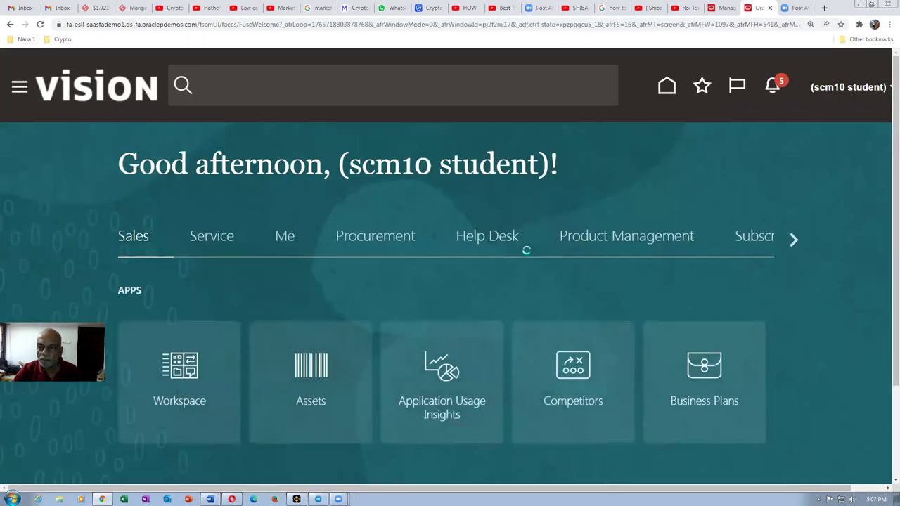
Step: Open test 1 from Work Definition's Manage Standard Operations and resubmit it for approval
{"action": "left_click", "coordinate": [793, 240]}
{"action": "left_click", "coordinate": [736, 239]}
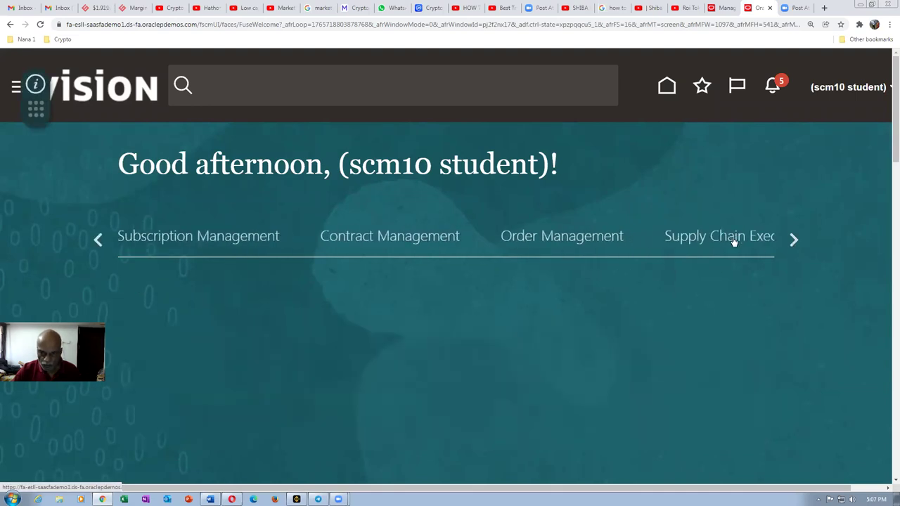
{"action": "left_click", "coordinate": [434, 389]}
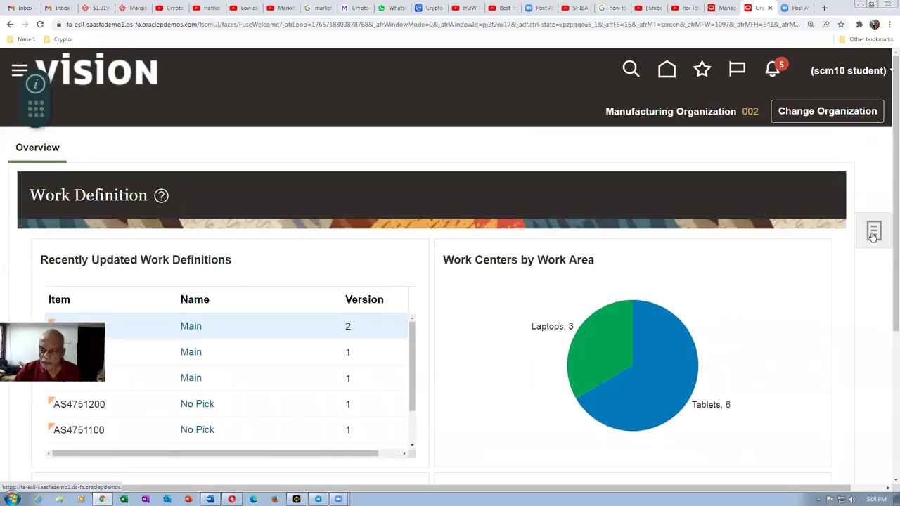
{"action": "left_click", "coordinate": [871, 234]}
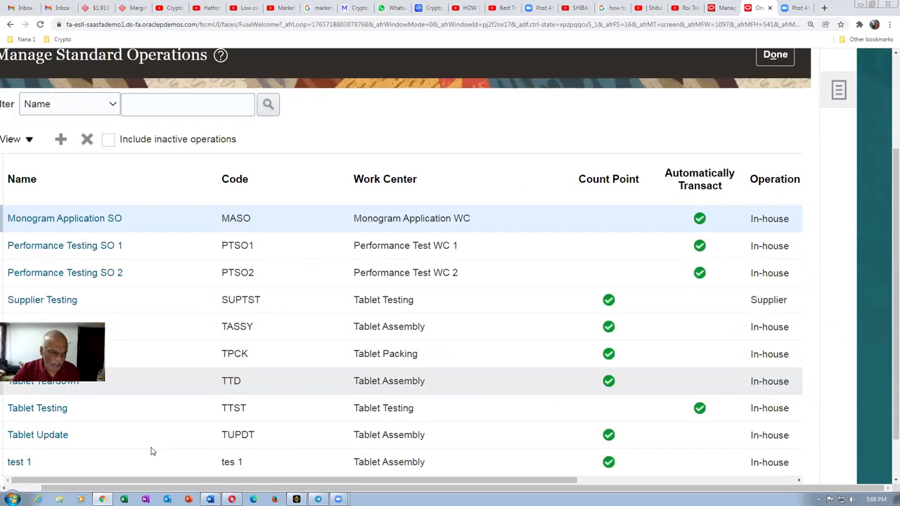
{"action": "left_click", "coordinate": [18, 461]}
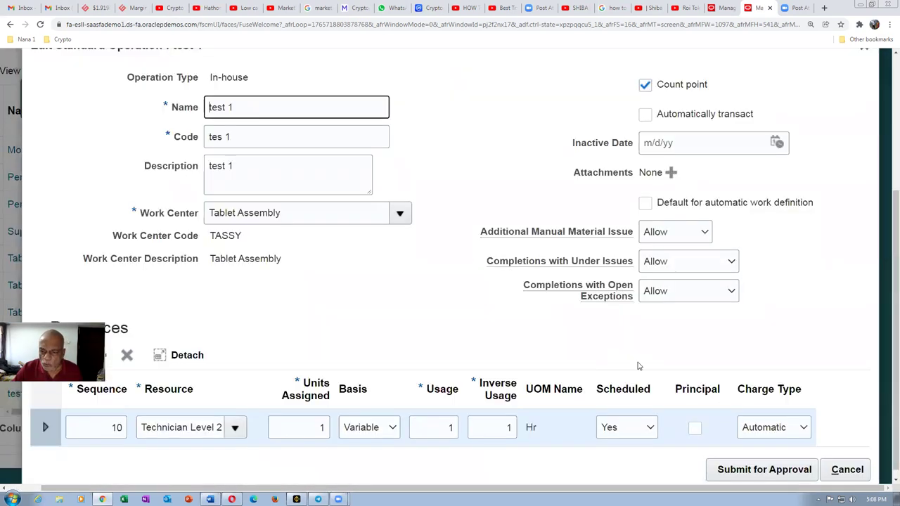
{"action": "scroll", "coordinate": [638, 366], "scroll_direction": "down", "scroll_amount": 1}
{"action": "left_click", "coordinate": [729, 461]}
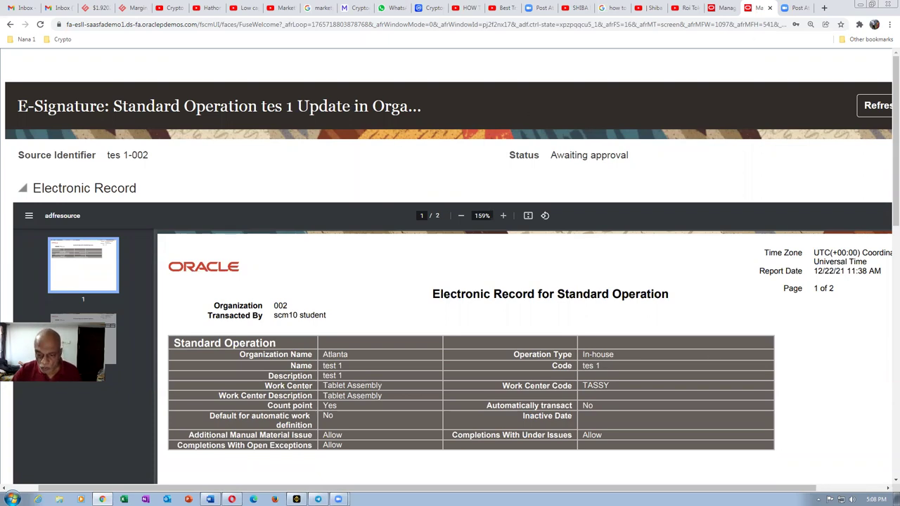
Step: Leave test 1's e-signature record and close the Edit Standard Operation dialog
{"action": "scroll", "coordinate": [450, 316], "scroll_direction": "right", "scroll_amount": 2}
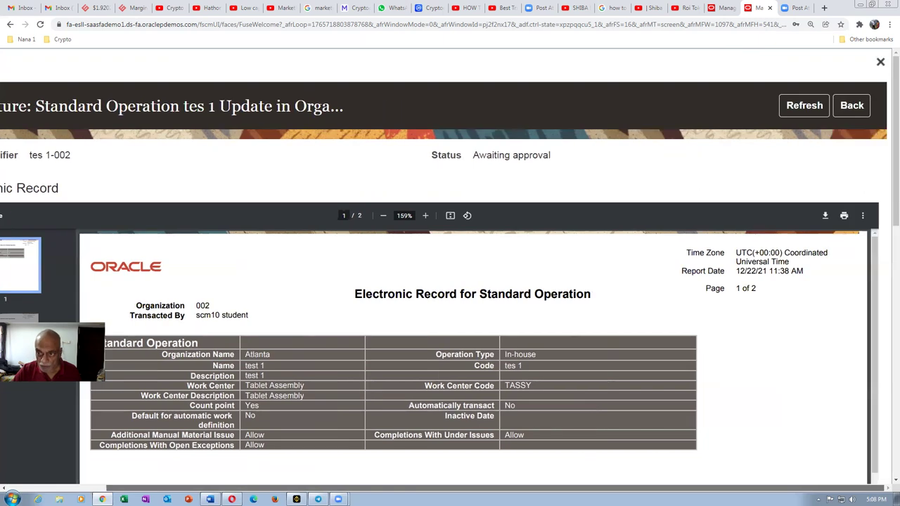
{"action": "left_click", "coordinate": [851, 105]}
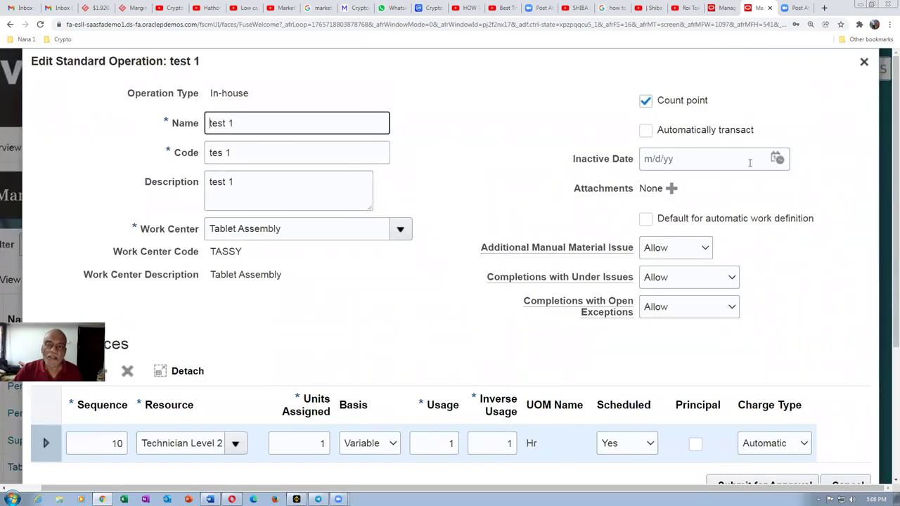
{"action": "left_click", "coordinate": [864, 61]}
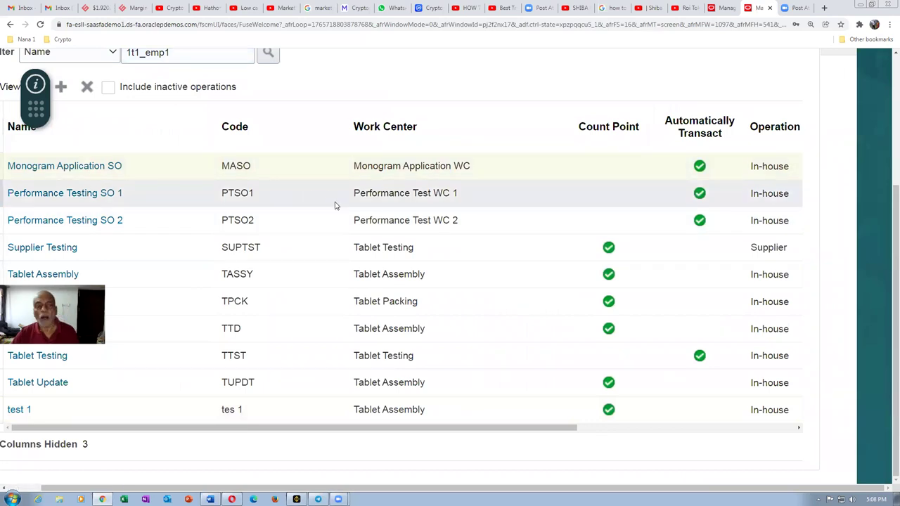
Step: Create a new standard operation with name, code and description all set to 'Test 2'
{"action": "left_click", "coordinate": [254, 148]}
{"action": "type", "text": "Tedst 2"}
{"action": "key", "text": "Tab"}
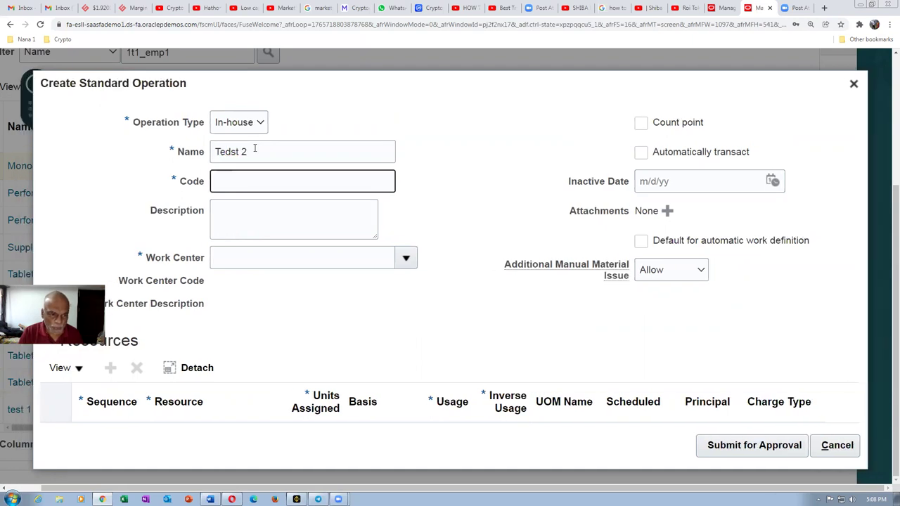
{"action": "key", "text": "shift+Tab"}
{"action": "type", "text": "Test 2"}
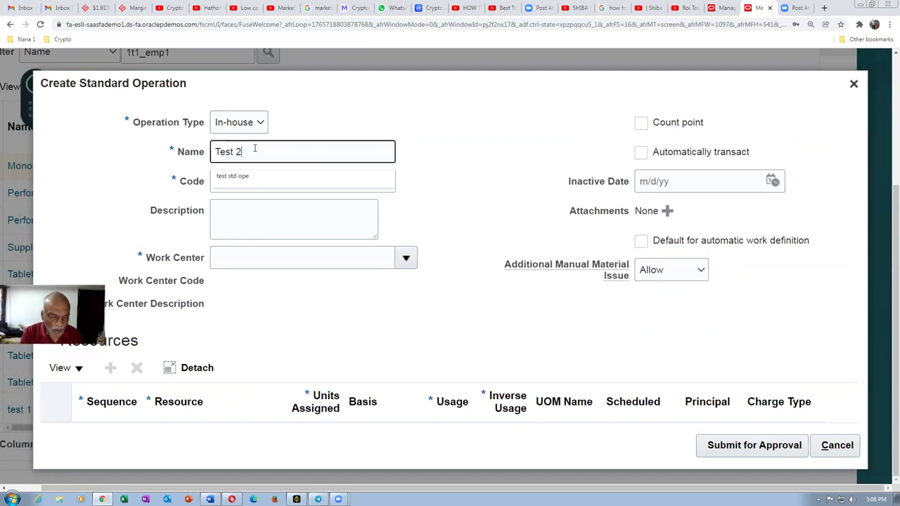
{"action": "key", "text": "Tab"}
{"action": "type", "text": "Test 2"}
{"action": "key", "text": "Tab"}
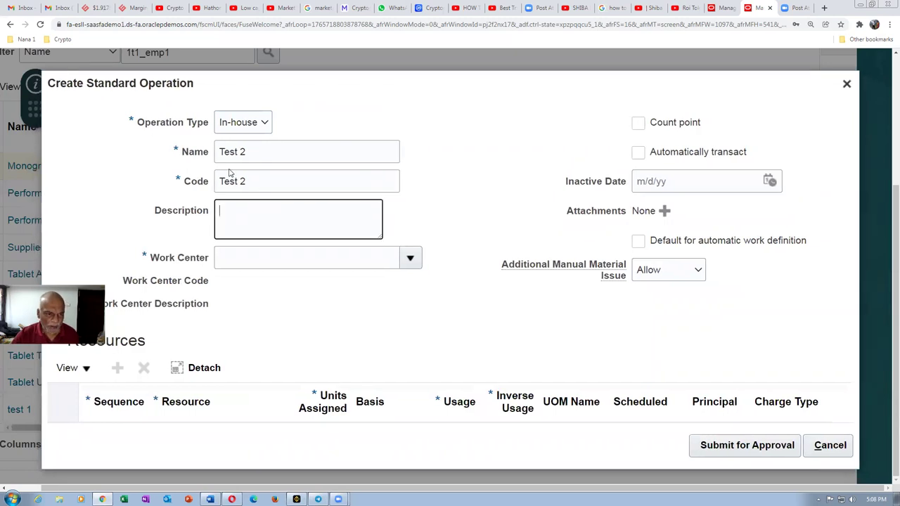
{"action": "triple_click", "coordinate": [257, 154]}
{"action": "key", "text": "ctrl+c"}
{"action": "left_click", "coordinate": [240, 221]}
{"action": "key", "text": "ctrl+v"}
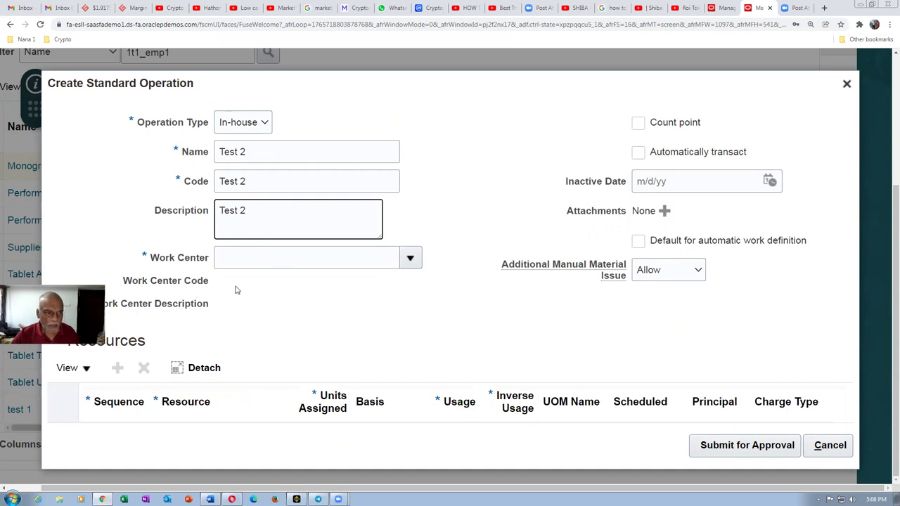
Step: Assign work center Tablet Assembly and mark the operation as a count point
{"action": "left_click", "coordinate": [412, 259]}
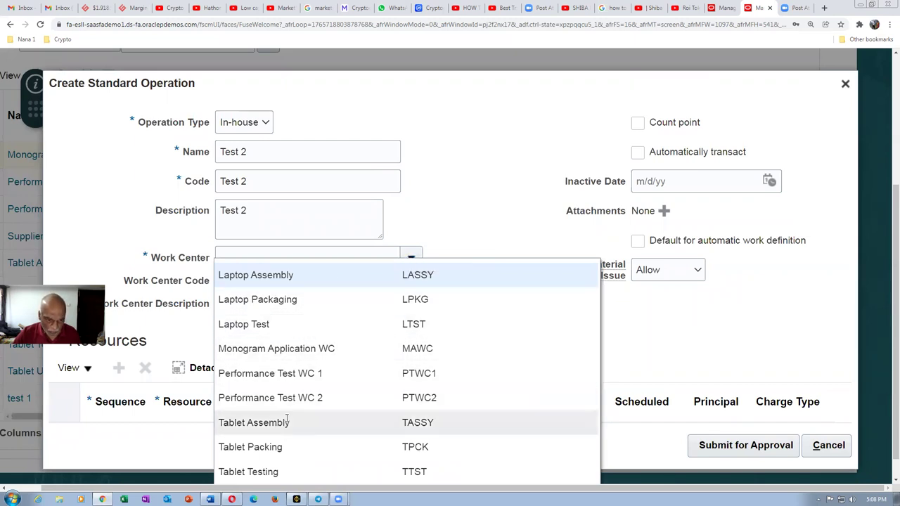
{"action": "left_click", "coordinate": [270, 423]}
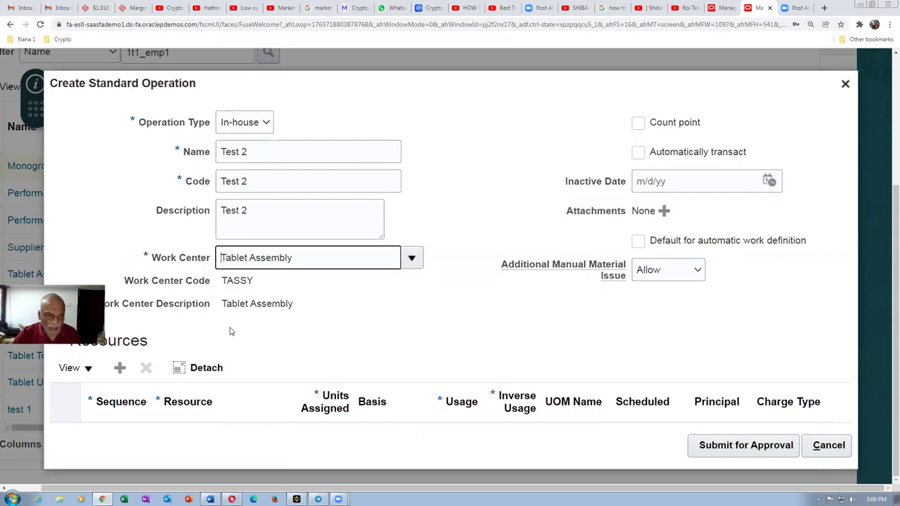
{"action": "left_click", "coordinate": [639, 124]}
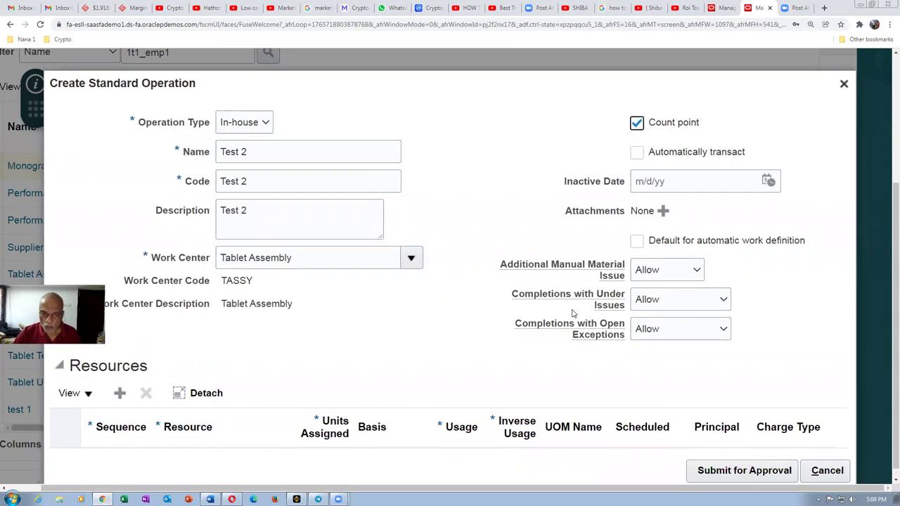
Step: Add resource Technician Level 2 and submit Test 2 for approval
{"action": "left_click", "coordinate": [120, 380]}
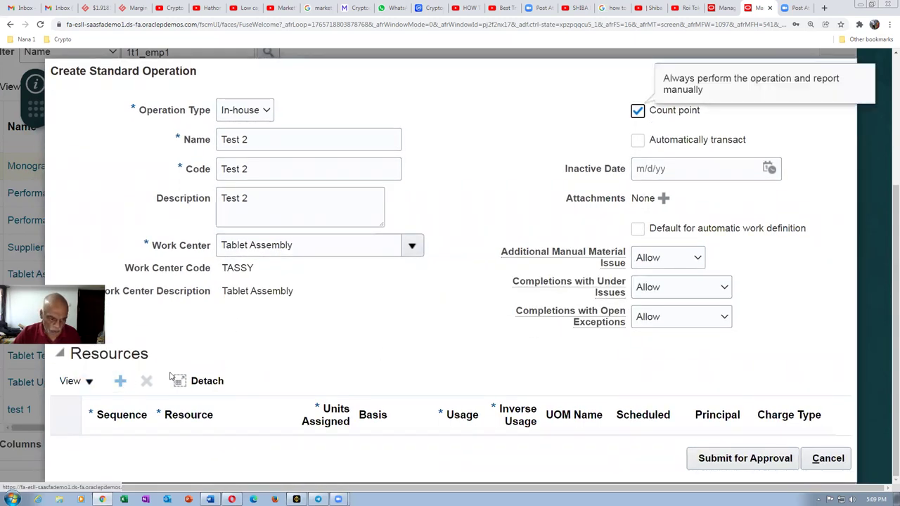
{"action": "left_click", "coordinate": [253, 444]}
{"action": "left_click", "coordinate": [217, 373]}
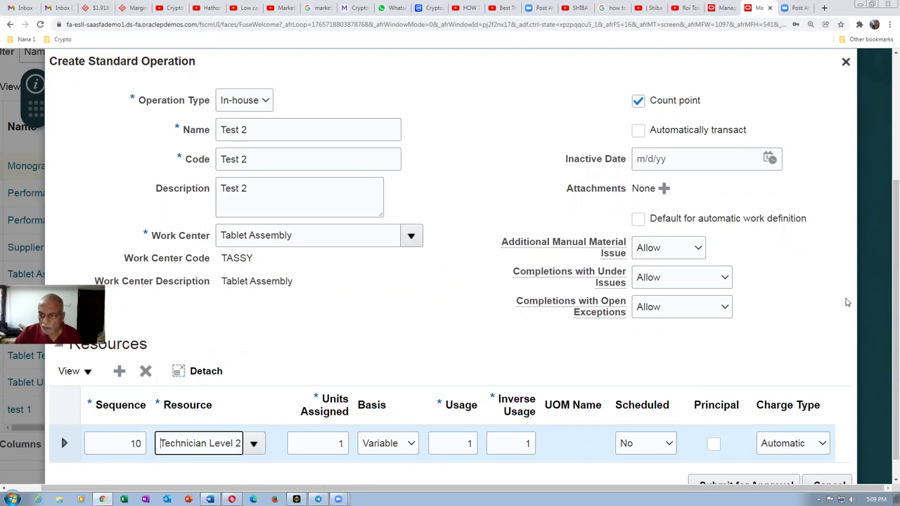
{"action": "scroll", "coordinate": [886, 303], "scroll_direction": "down", "scroll_amount": 1}
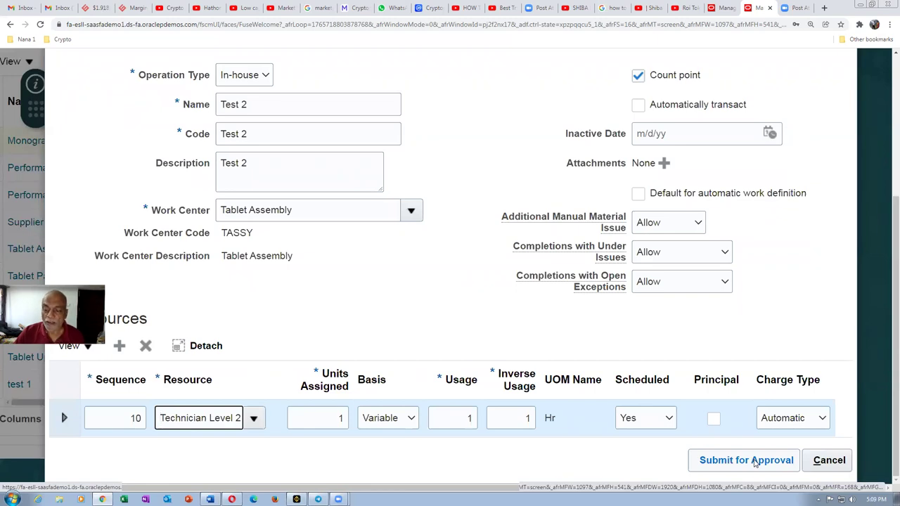
{"action": "left_click", "coordinate": [754, 461]}
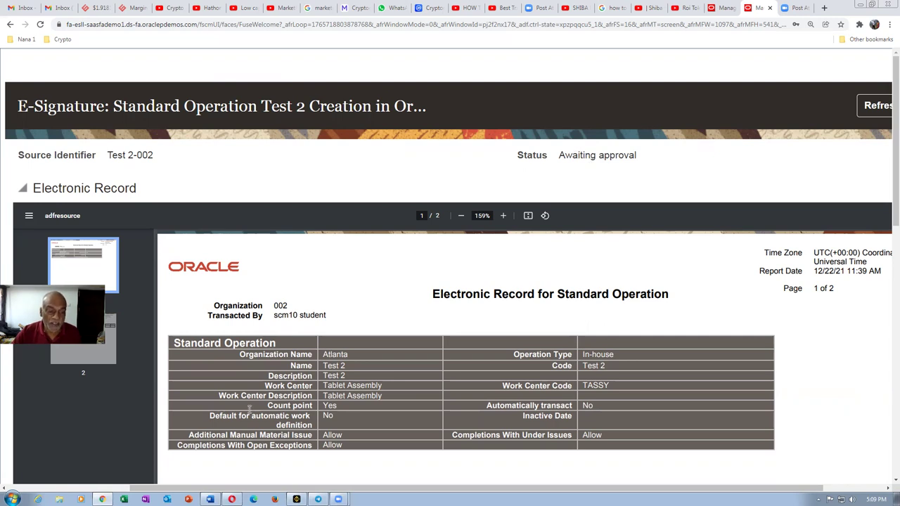
Step: Switch to the Opera browser showing the Oracle sign-in page
{"action": "left_click", "coordinate": [232, 499]}
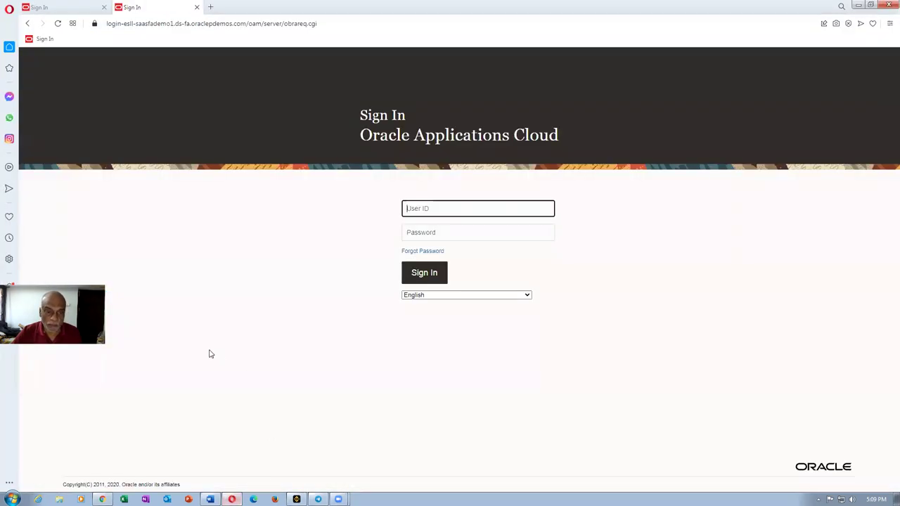
Step: Enter the second user's ID and password, attempt sign-in, and return after the Access Manager error
{"action": "type", "text": "sc"}
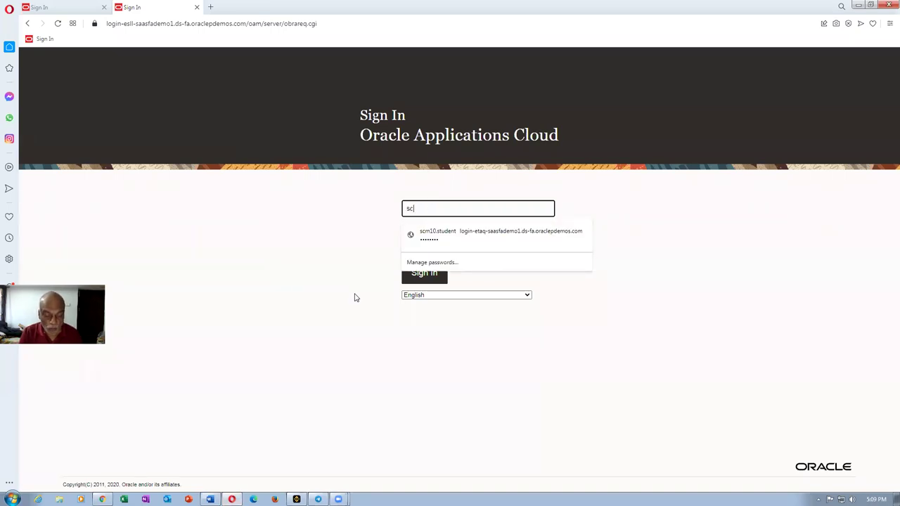
{"action": "type", "text": "m11.student"}
{"action": "key", "text": "Tab"}
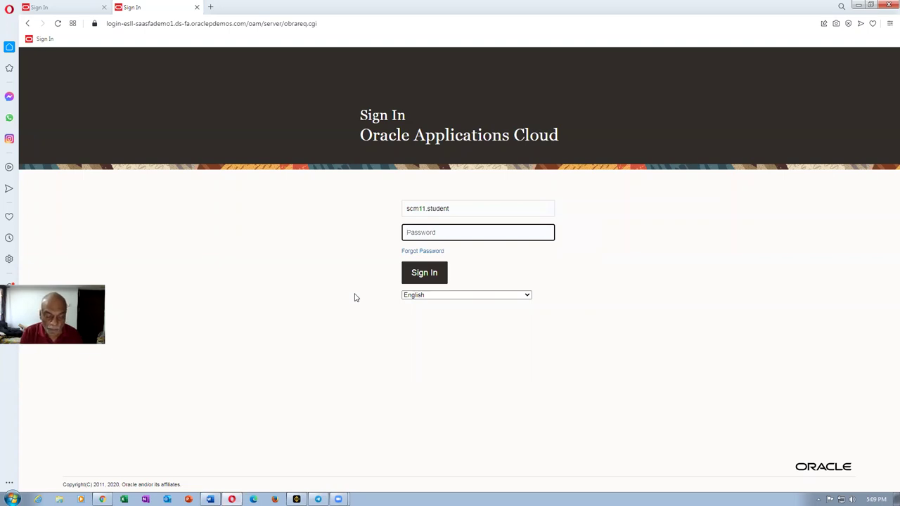
{"action": "key", "text": "ctrl+v"}
{"action": "left_click", "coordinate": [422, 274]}
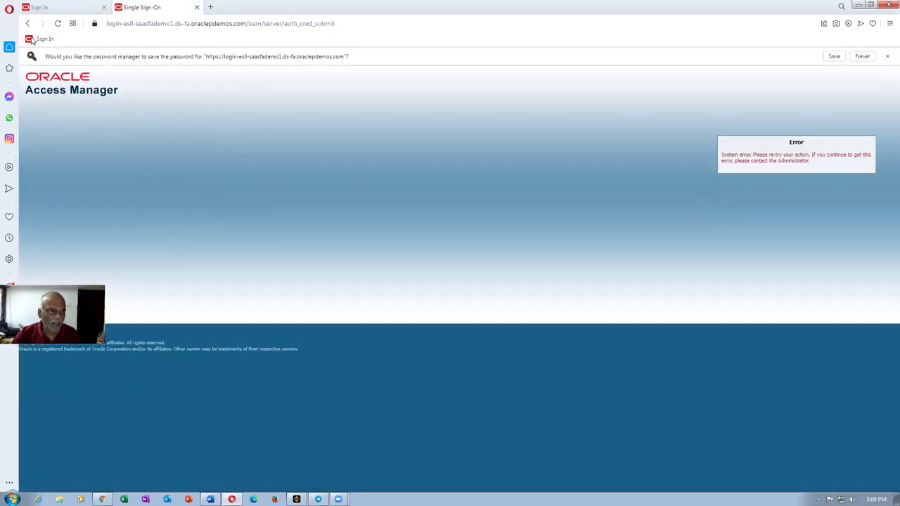
{"action": "left_click", "coordinate": [26, 24]}
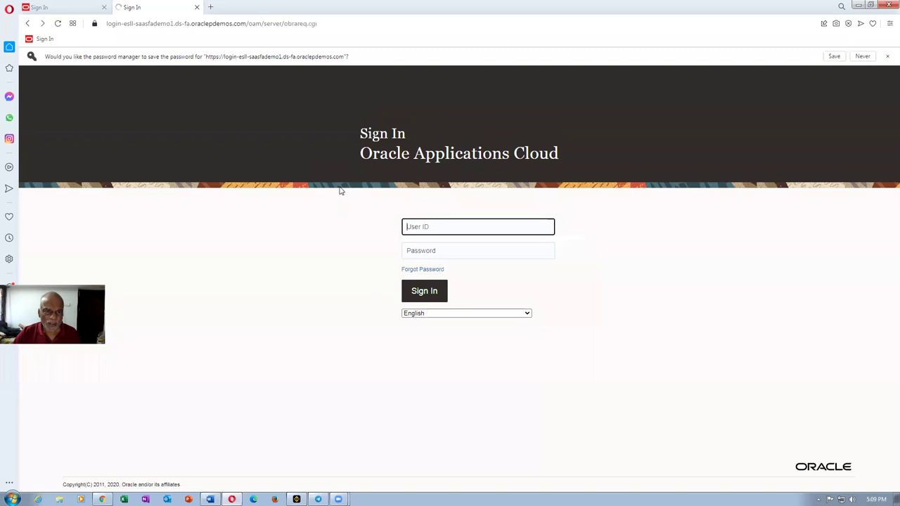
Step: Reload the sign-in page and sign in with the second user's ID and password
{"action": "left_click", "coordinate": [438, 225]}
{"action": "type", "text": "scm11.student"}
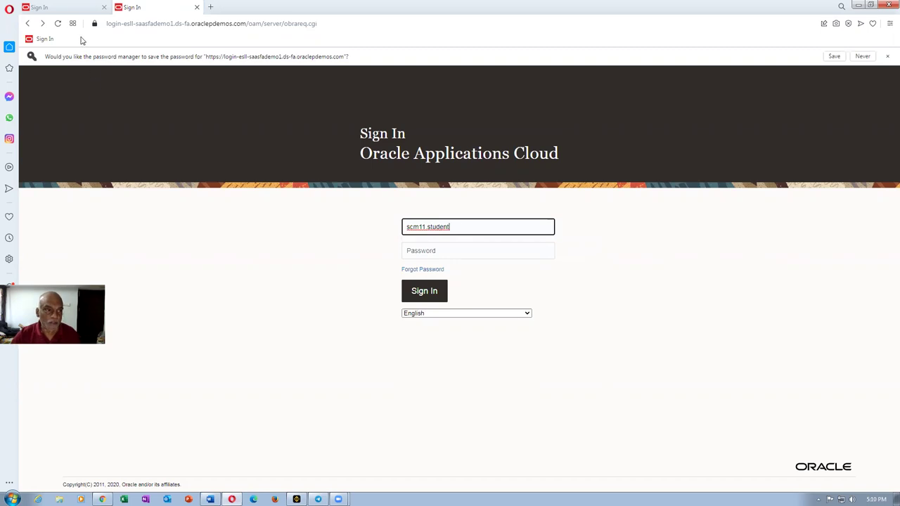
{"action": "left_click", "coordinate": [153, 24]}
{"action": "key", "text": "Return"}
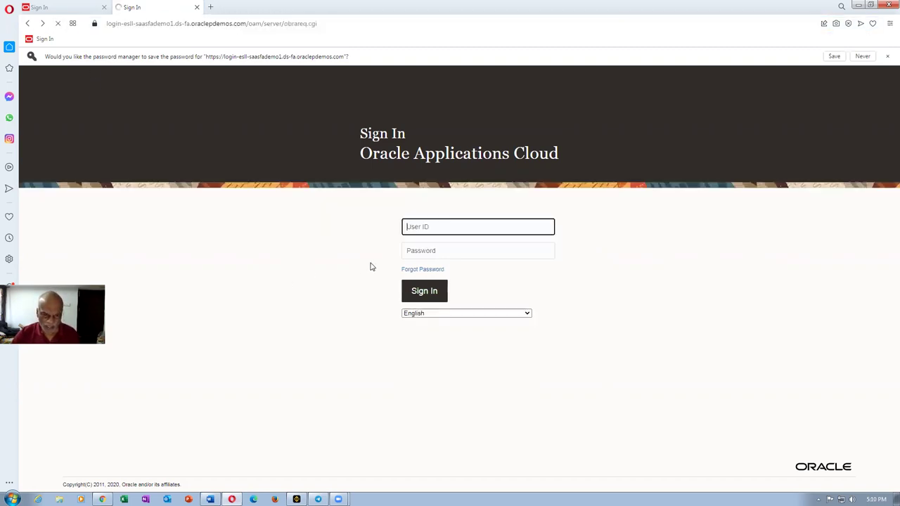
{"action": "type", "text": "scm"}
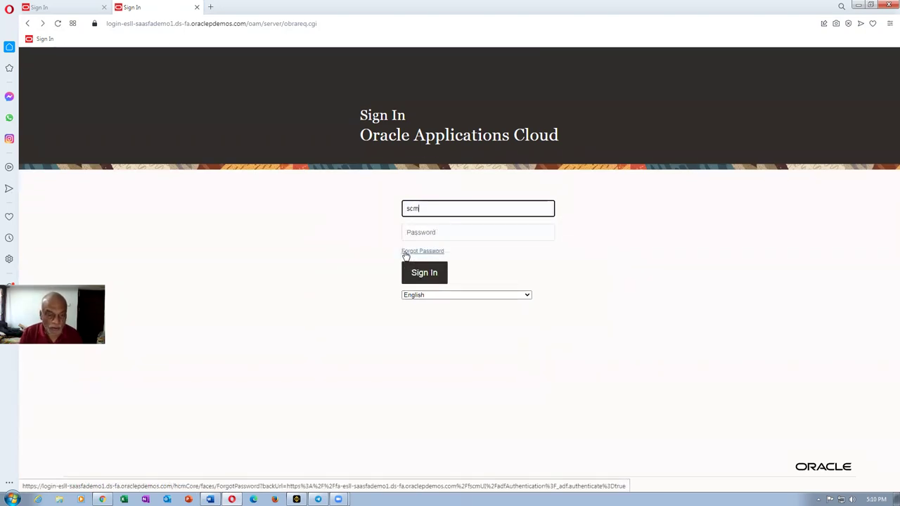
{"action": "type", "text": "11.student"}
{"action": "key", "text": "Tab"}
{"action": "type", "text": "W"}
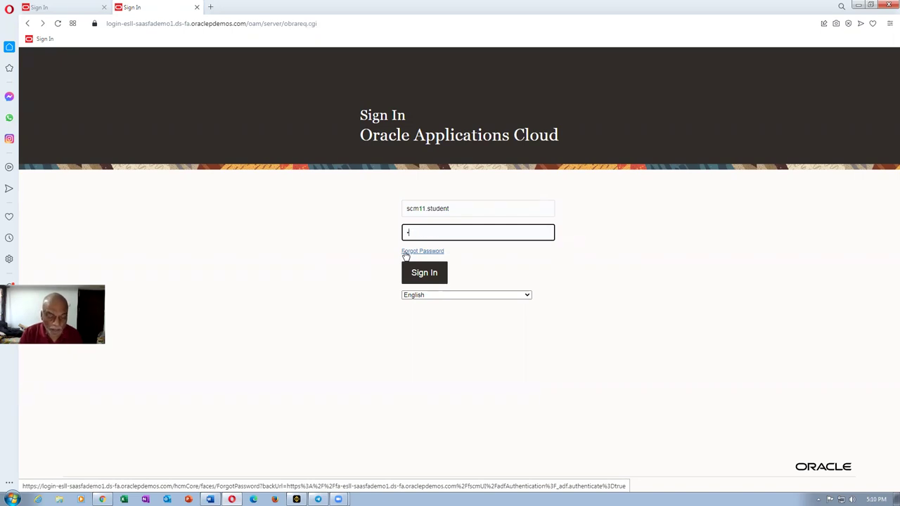
{"action": "type", "text": "elcome123"}
{"action": "left_click", "coordinate": [425, 275]}
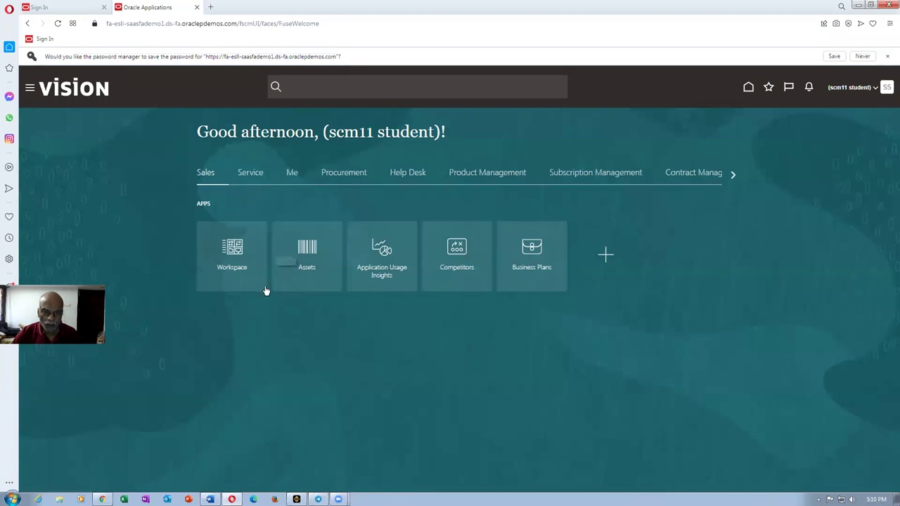
{"action": "left_click", "coordinate": [802, 89]}
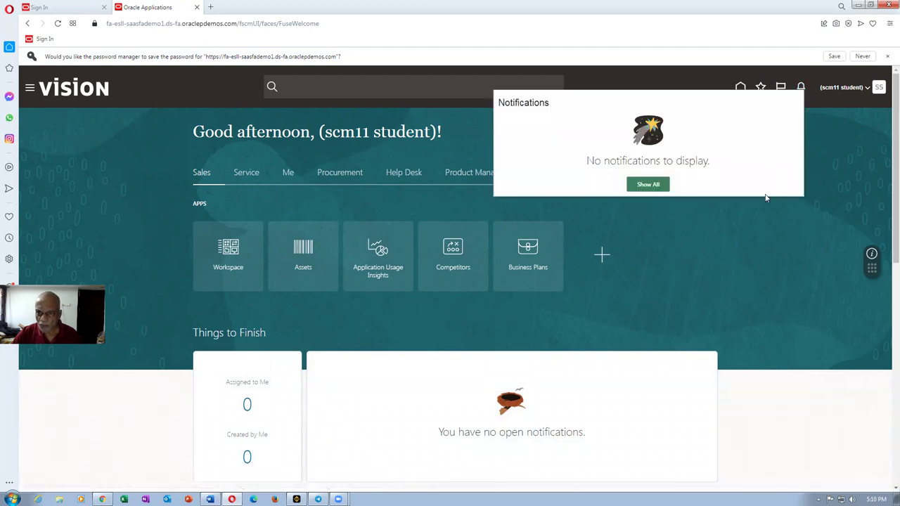
{"action": "left_click", "coordinate": [737, 240]}
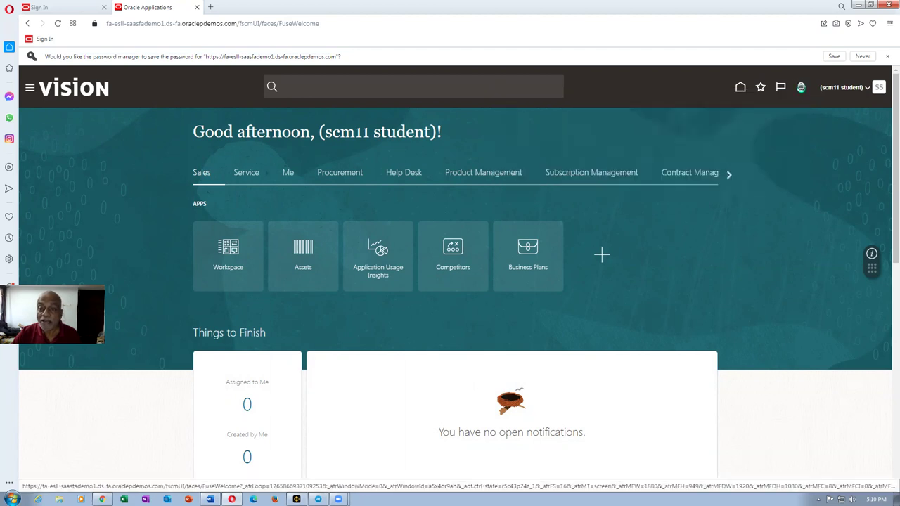
{"action": "left_click", "coordinate": [801, 87]}
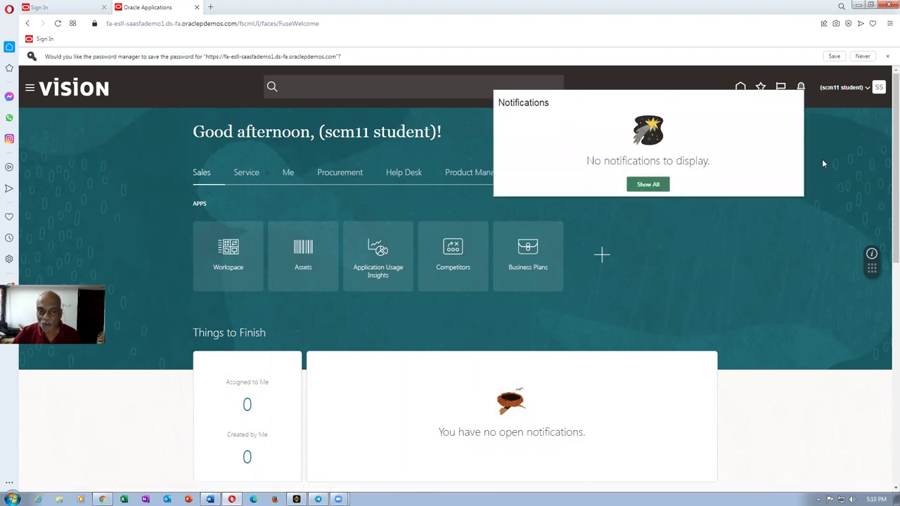
{"action": "left_click", "coordinate": [820, 160]}
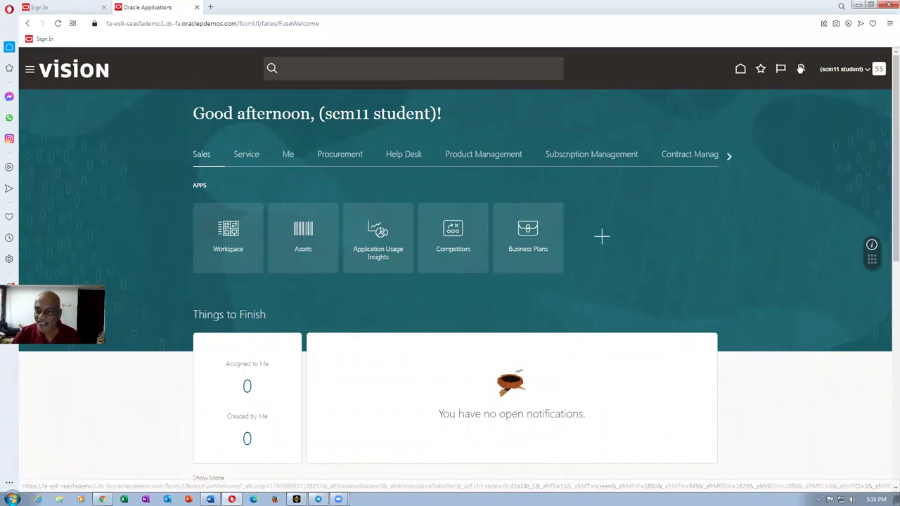
{"action": "left_click", "coordinate": [699, 156]}
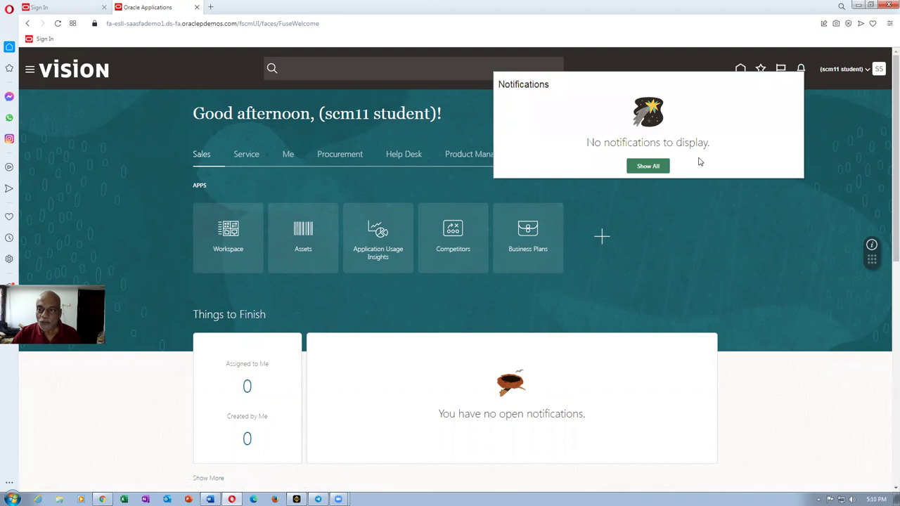
{"action": "left_click", "coordinate": [650, 248]}
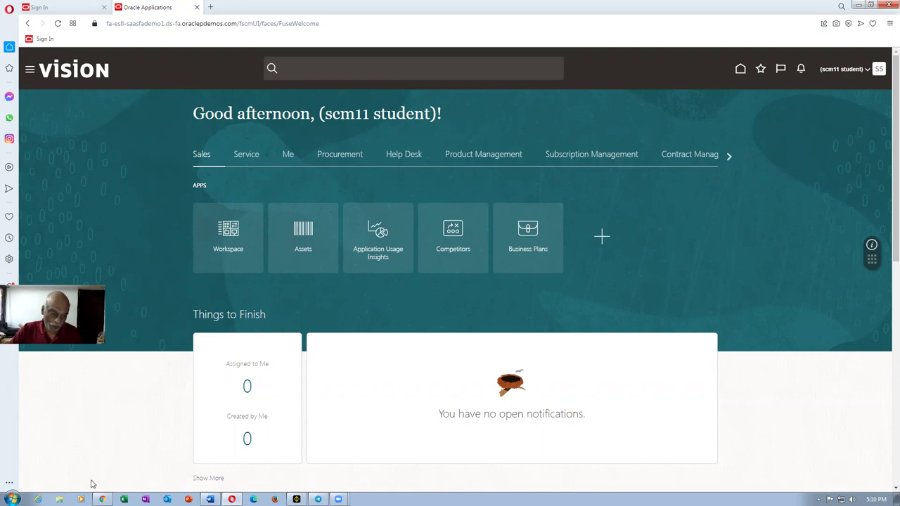
{"action": "left_click", "coordinate": [102, 499]}
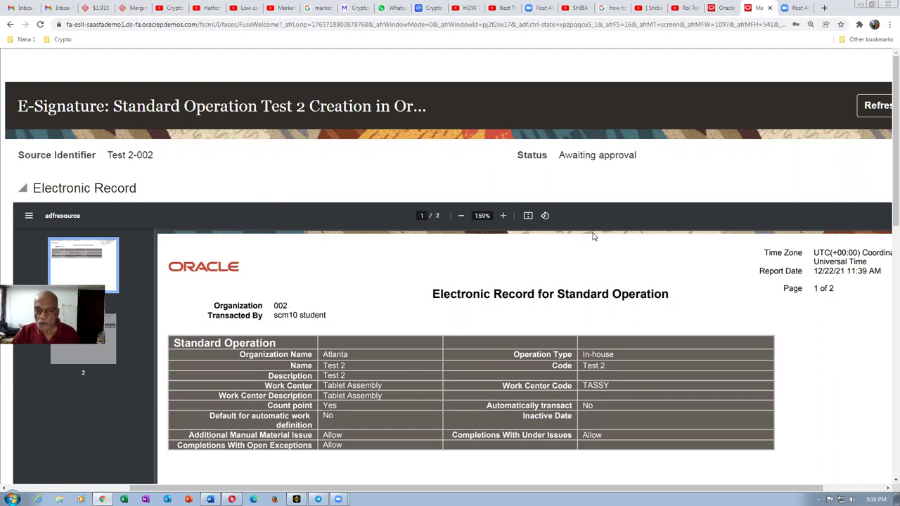
Step: Refresh Test 2's e-signature status, then return to the Create Standard Operation form
{"action": "scroll", "coordinate": [593, 237], "scroll_direction": "down", "scroll_amount": 8}
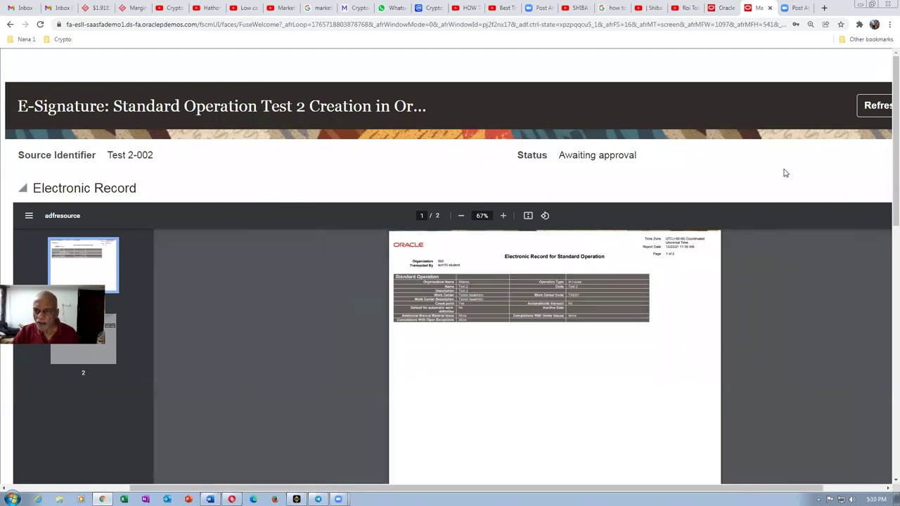
{"action": "left_click", "coordinate": [879, 110]}
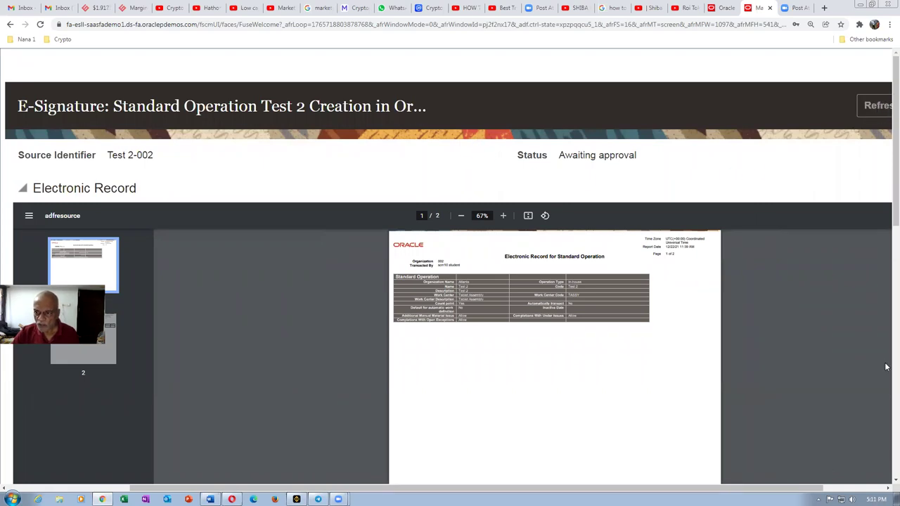
{"action": "mouse_move", "coordinate": [886, 222]}
{"action": "left_mouse_down"}
{"action": "mouse_move", "coordinate": [886, 308]}
{"action": "mouse_move", "coordinate": [886, 169]}
{"action": "mouse_move", "coordinate": [886, 272]}
{"action": "left_mouse_up"}
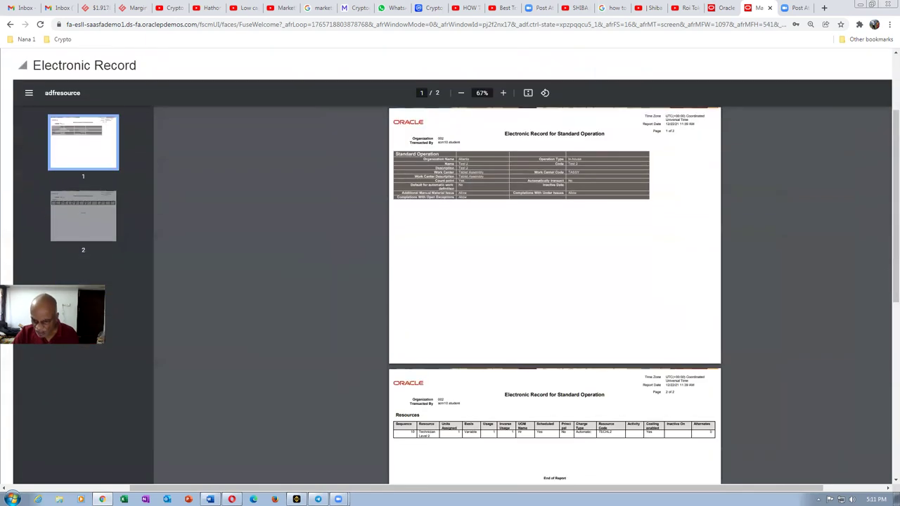
{"action": "left_click_drag", "start_coordinate": [681, 488], "coordinate": [742, 487]}
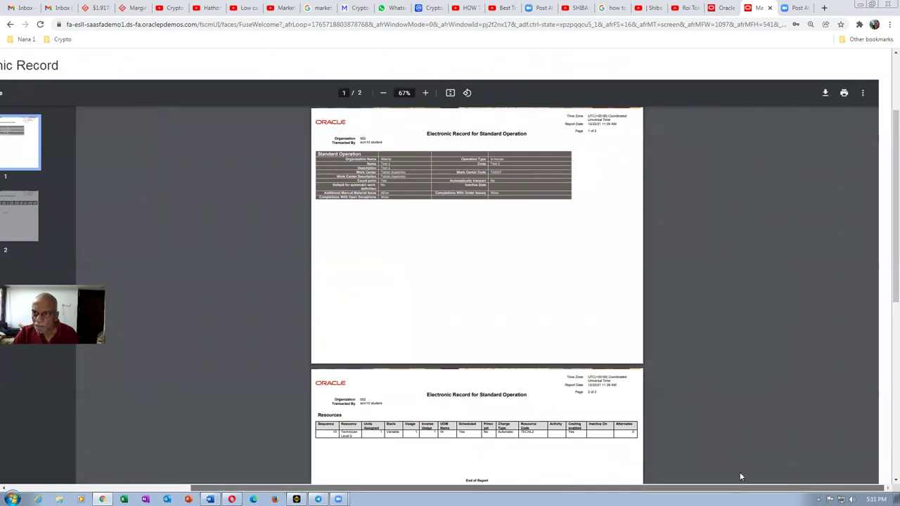
{"action": "scroll", "coordinate": [767, 279], "scroll_direction": "up", "scroll_amount": 2}
{"action": "left_click", "coordinate": [852, 105]}
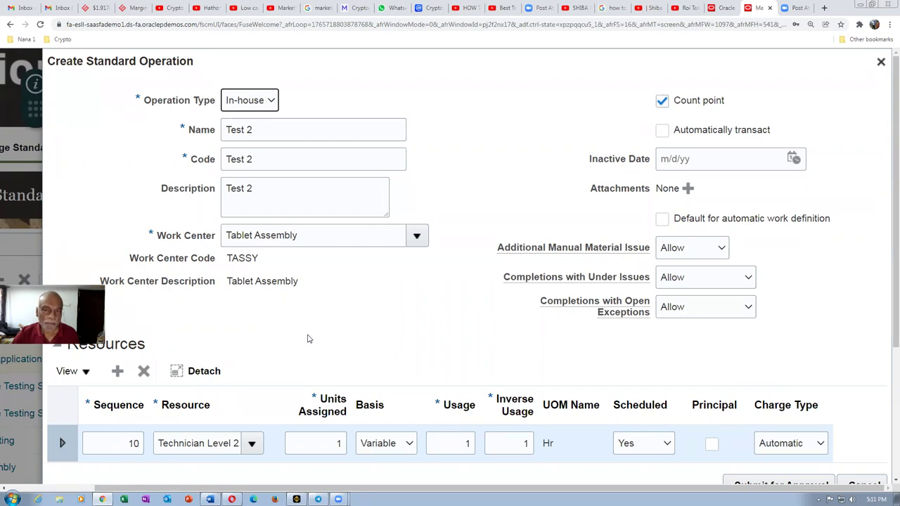
Step: Duplicate the browser tab and open Setup and Maintenance with its Tasks panel
{"action": "right_click", "coordinate": [760, 7]}
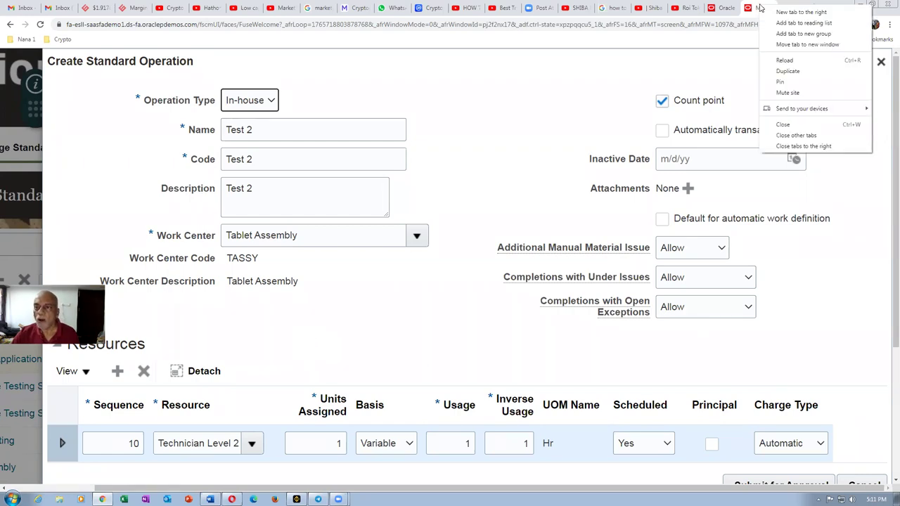
{"action": "left_click", "coordinate": [786, 72]}
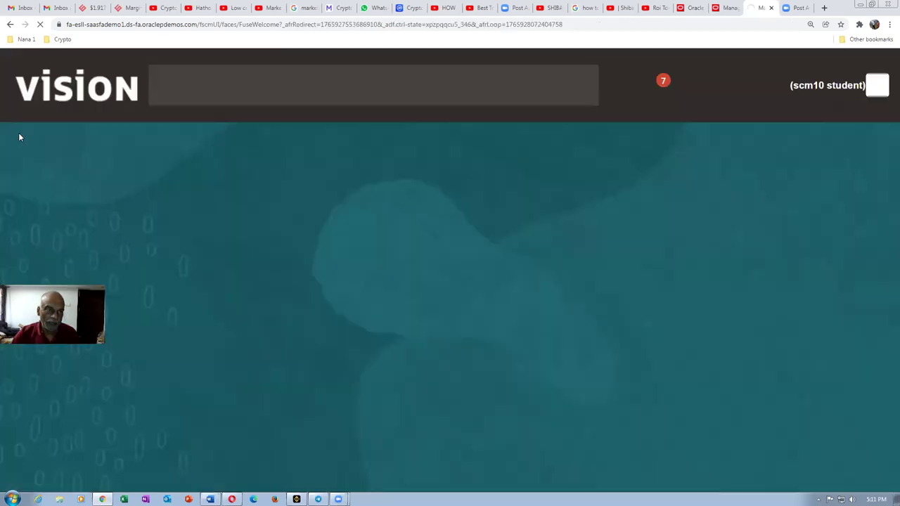
{"action": "left_click", "coordinate": [875, 87]}
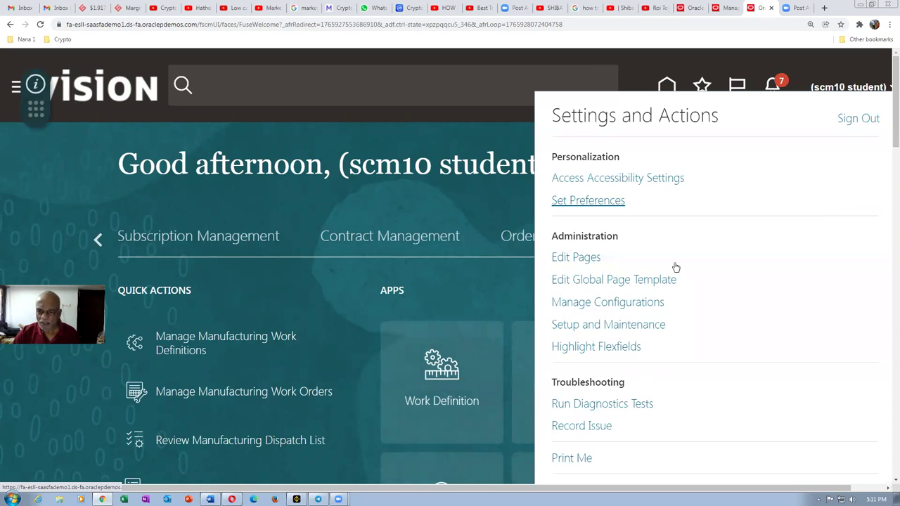
{"action": "left_click", "coordinate": [561, 327]}
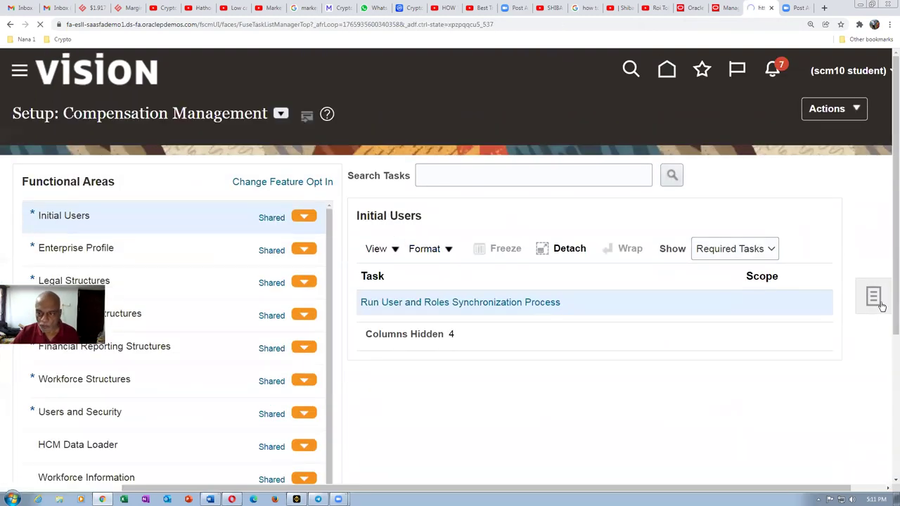
{"action": "left_click", "coordinate": [879, 303]}
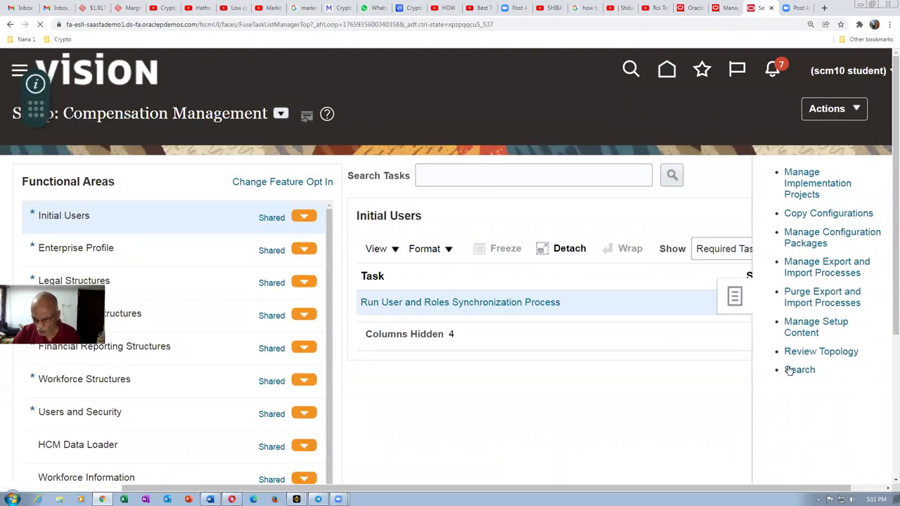
Step: Search setup tasks for man%task%supply% to find Manage Task Configurations for Supply Chain Management
{"action": "left_click", "coordinate": [185, 167]}
{"action": "type", "text": "man%task%supply%"}
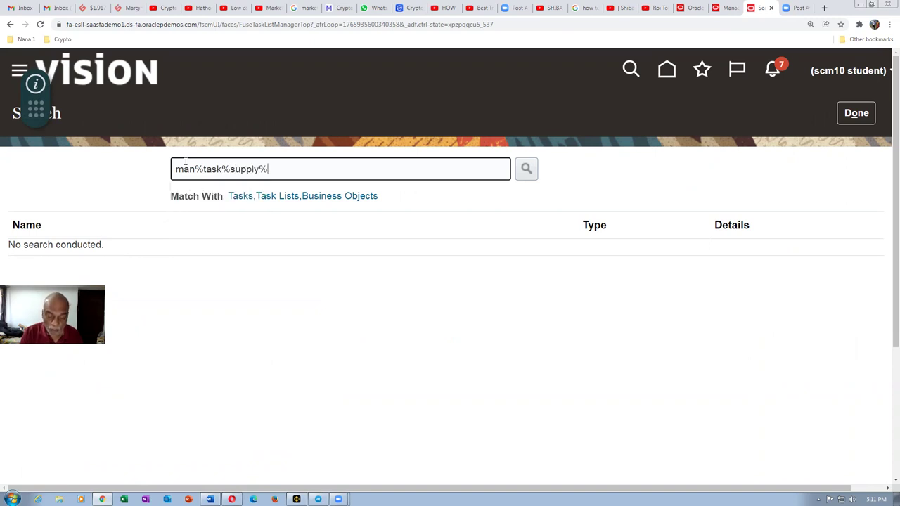
{"action": "key", "text": "Return"}
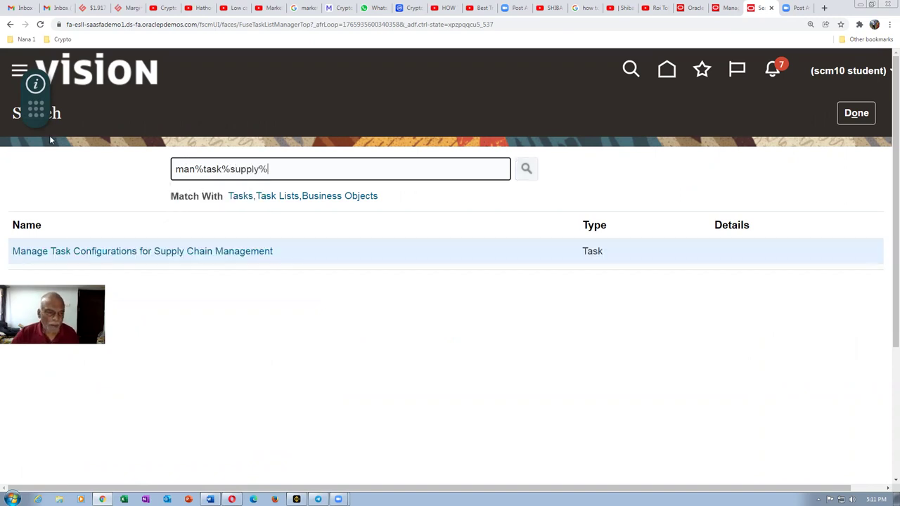
Step: Find StandardOperationApproval by searching 'Standard', make it editable, and view its assignees
{"action": "left_click", "coordinate": [127, 253]}
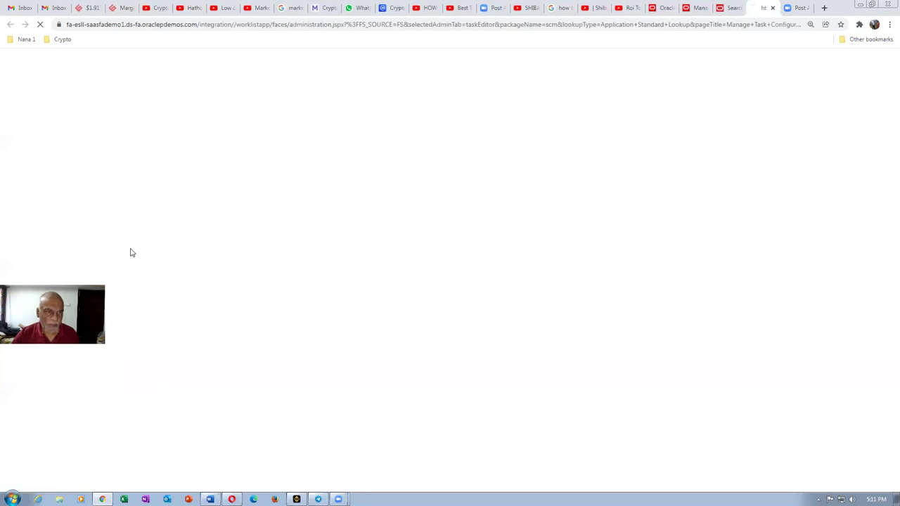
{"action": "left_click", "coordinate": [76, 158]}
{"action": "type", "text": "Standard"}
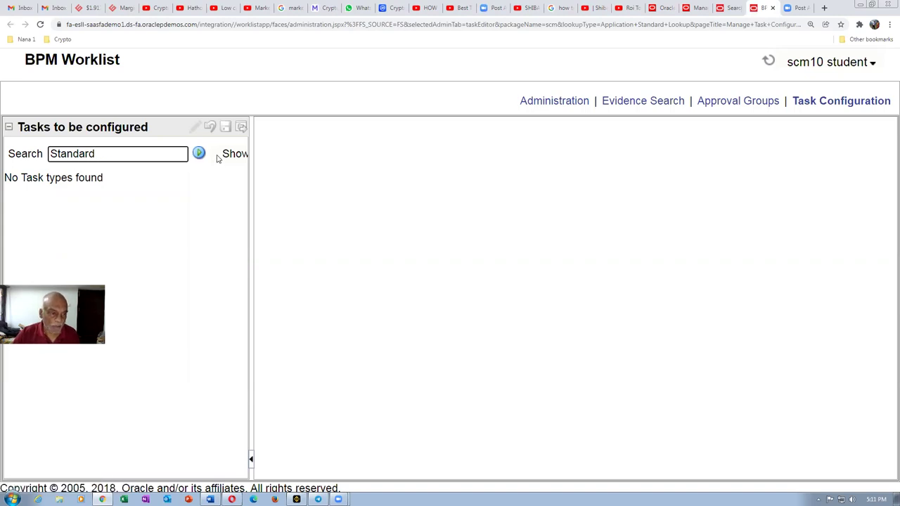
{"action": "left_click", "coordinate": [199, 154]}
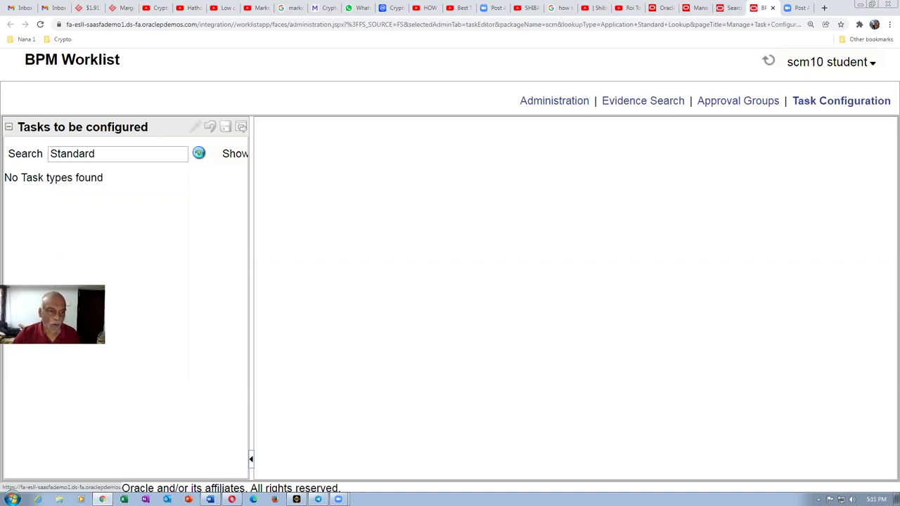
{"action": "left_click", "coordinate": [136, 194]}
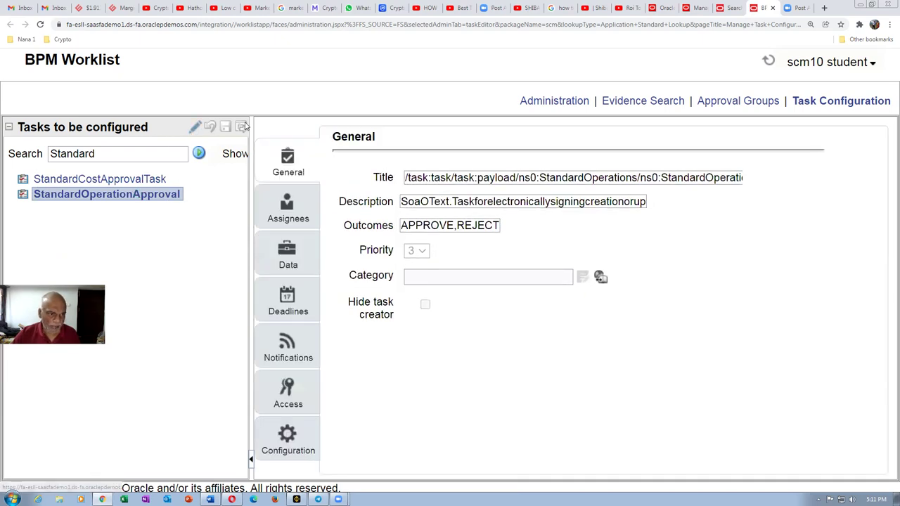
{"action": "left_click", "coordinate": [193, 128]}
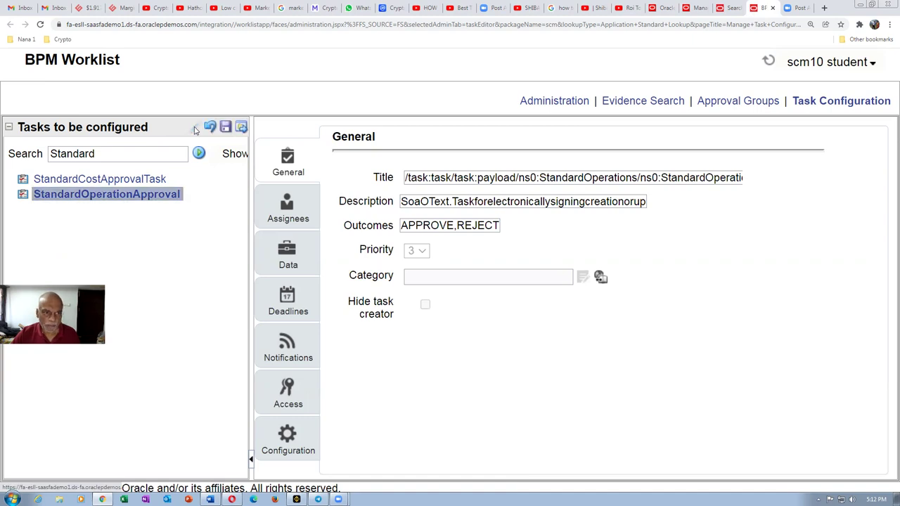
{"action": "left_click", "coordinate": [281, 211]}
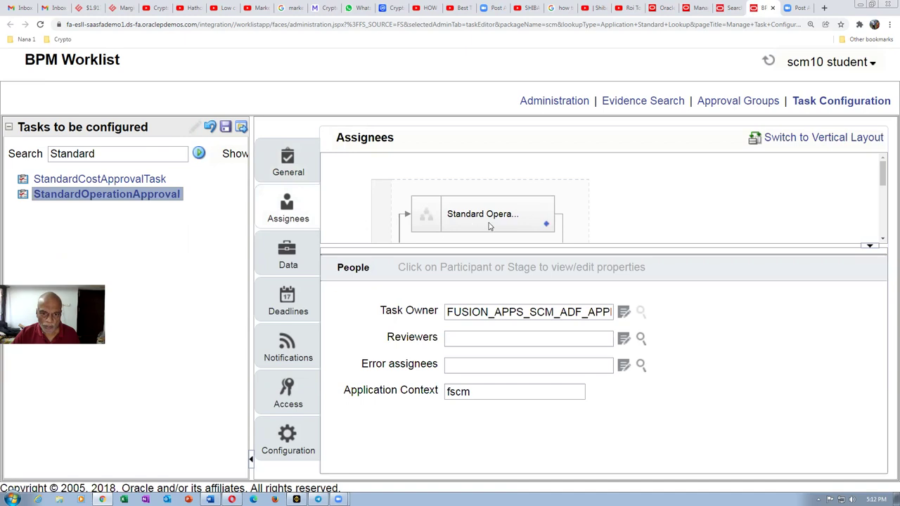
Step: Inspect the Standard Operation participant's advanced settings
{"action": "mouse_move", "coordinate": [884, 173]}
{"action": "left_mouse_down"}
{"action": "mouse_move", "coordinate": [886, 211]}
{"action": "mouse_move", "coordinate": [884, 169]}
{"action": "left_mouse_up"}
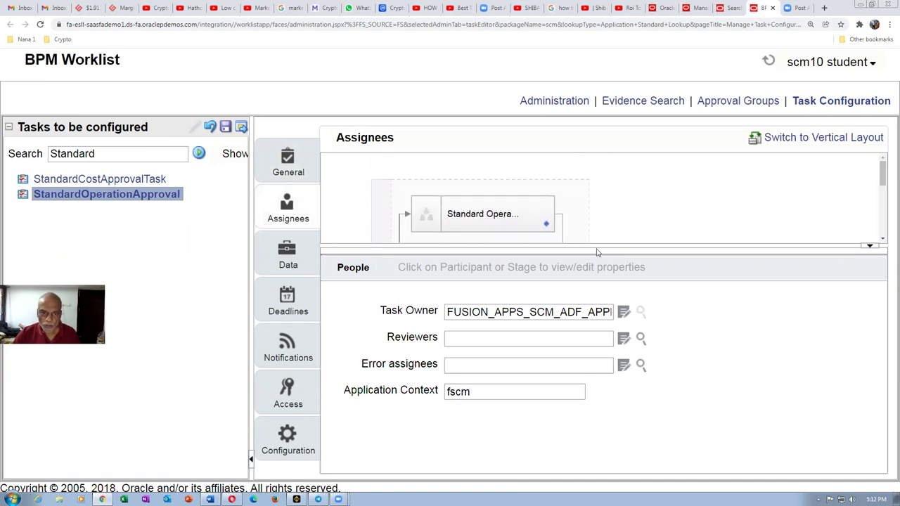
{"action": "left_click", "coordinate": [514, 218]}
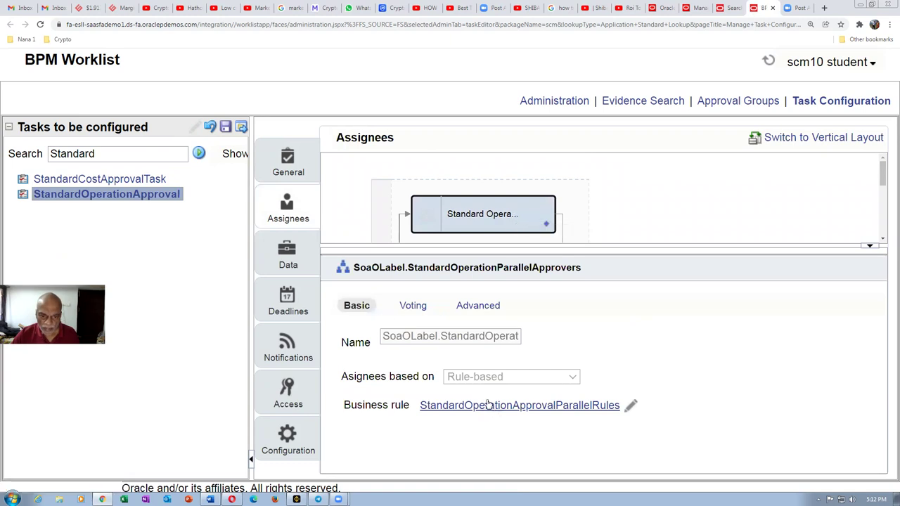
{"action": "left_click", "coordinate": [491, 305]}
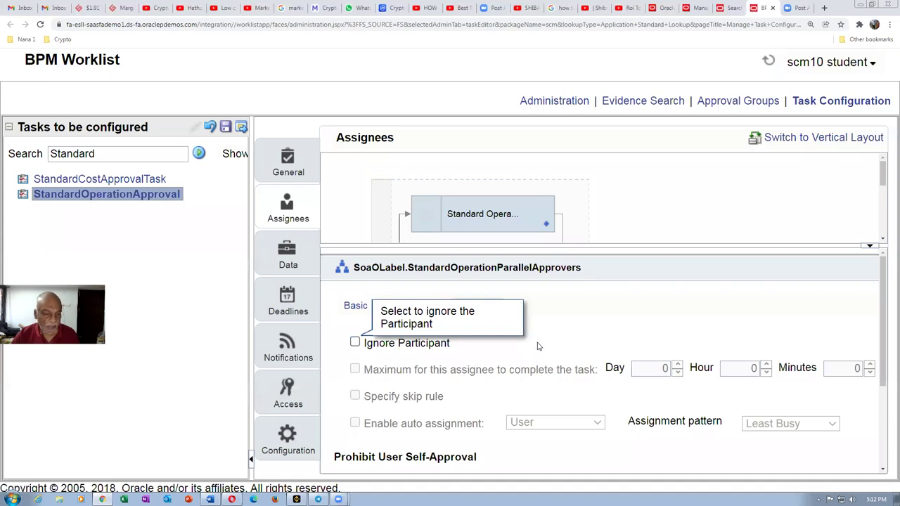
Step: Save the task configuration with comment 'cghf', then commit it
{"action": "left_click", "coordinate": [225, 127]}
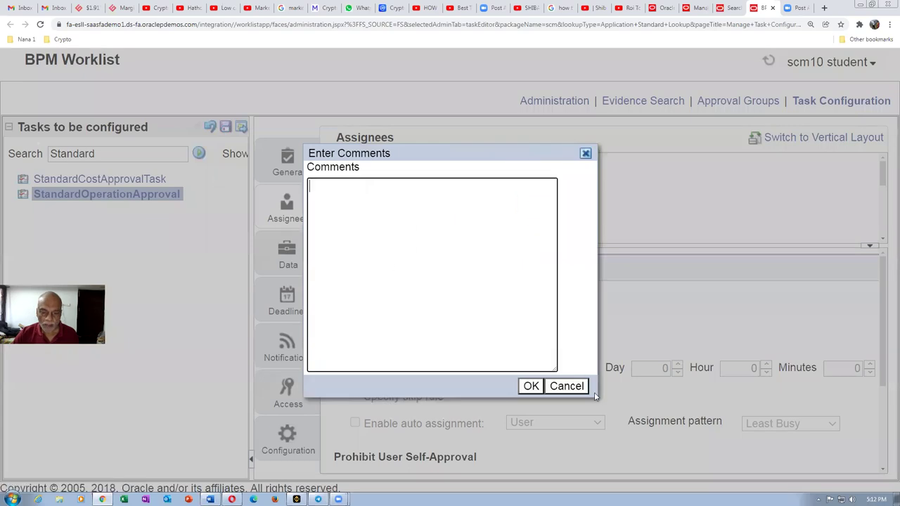
{"action": "type", "text": "cghf"}
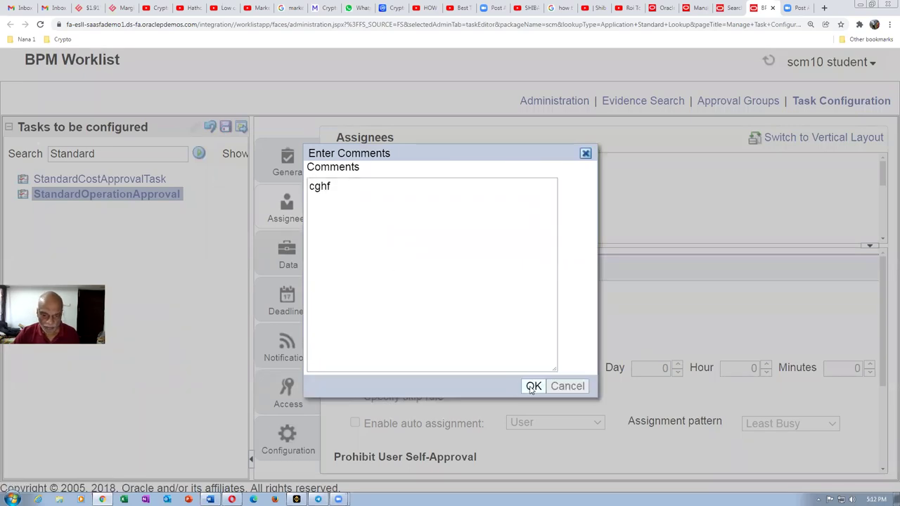
{"action": "left_click", "coordinate": [533, 387]}
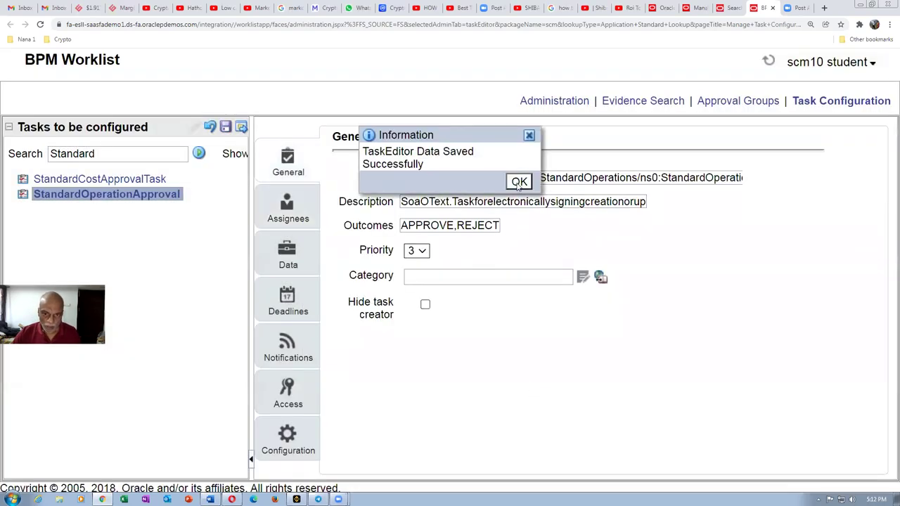
{"action": "left_click", "coordinate": [519, 182]}
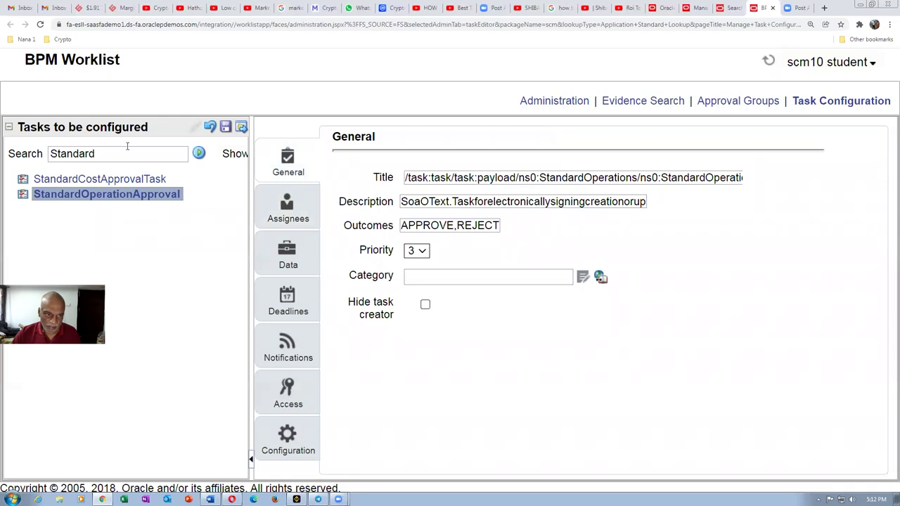
{"action": "left_click", "coordinate": [242, 127]}
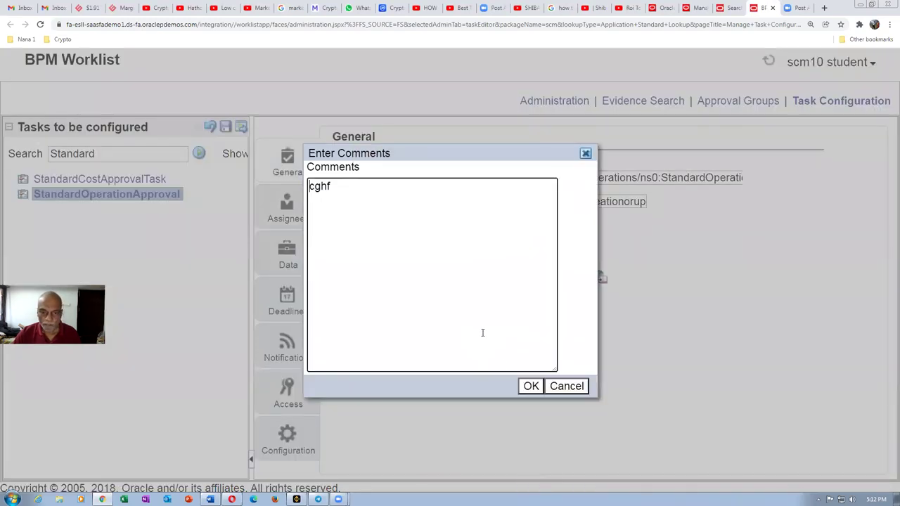
{"action": "left_click", "coordinate": [533, 387]}
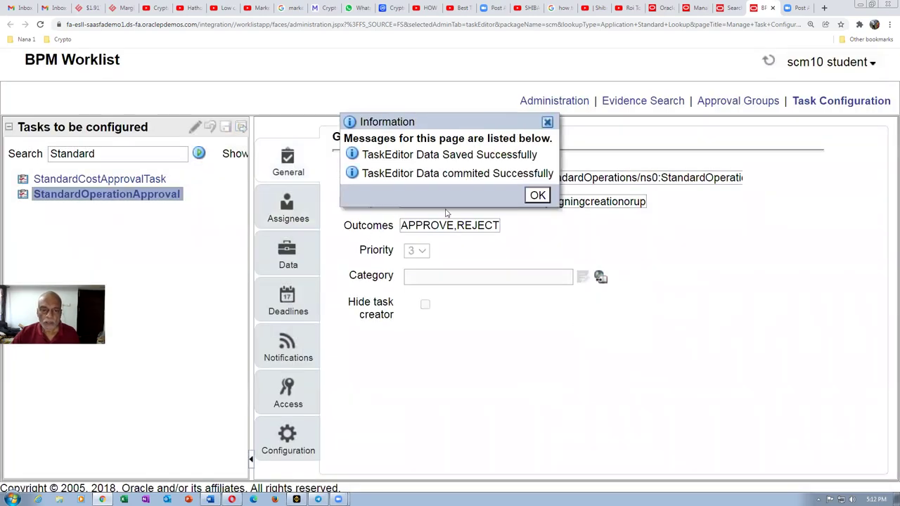
{"action": "left_click", "coordinate": [537, 196]}
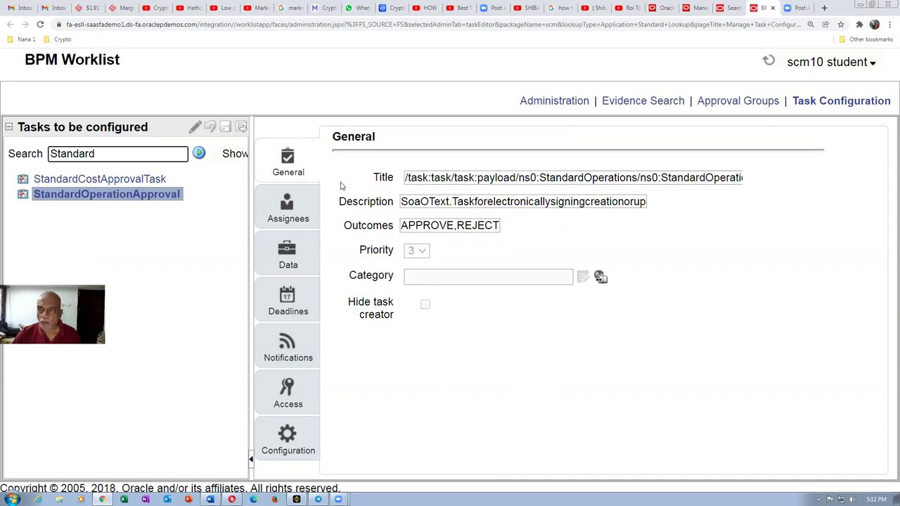
Step: Close the BPM Worklist, then sign out and sign back in to the Vision home page
{"action": "left_click", "coordinate": [772, 8]}
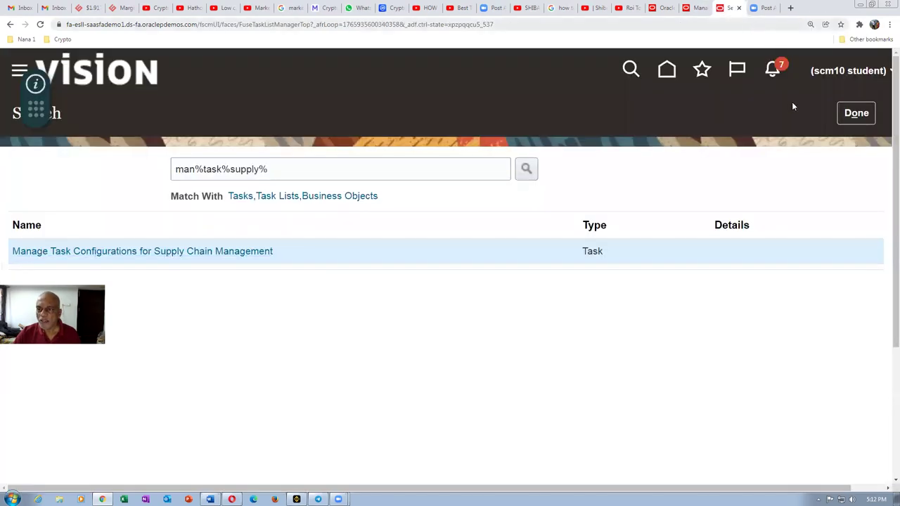
{"action": "left_click", "coordinate": [854, 114]}
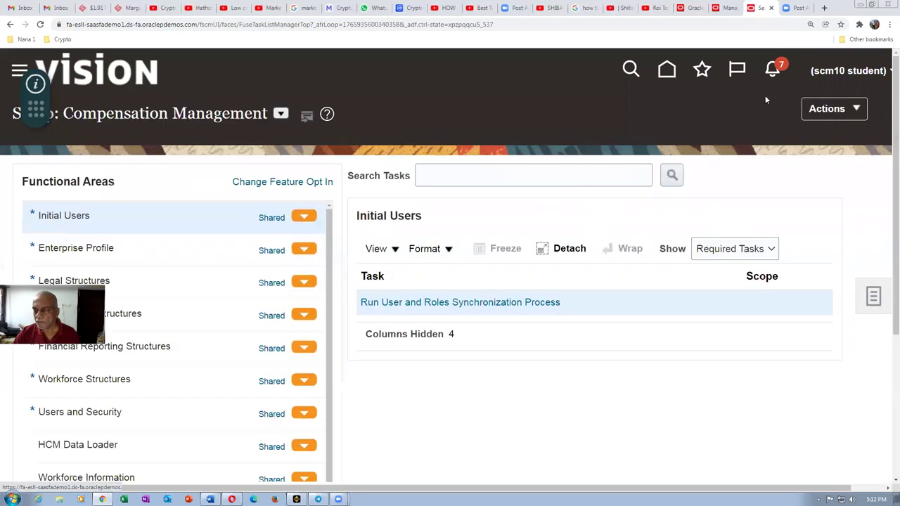
{"action": "left_click", "coordinate": [862, 76]}
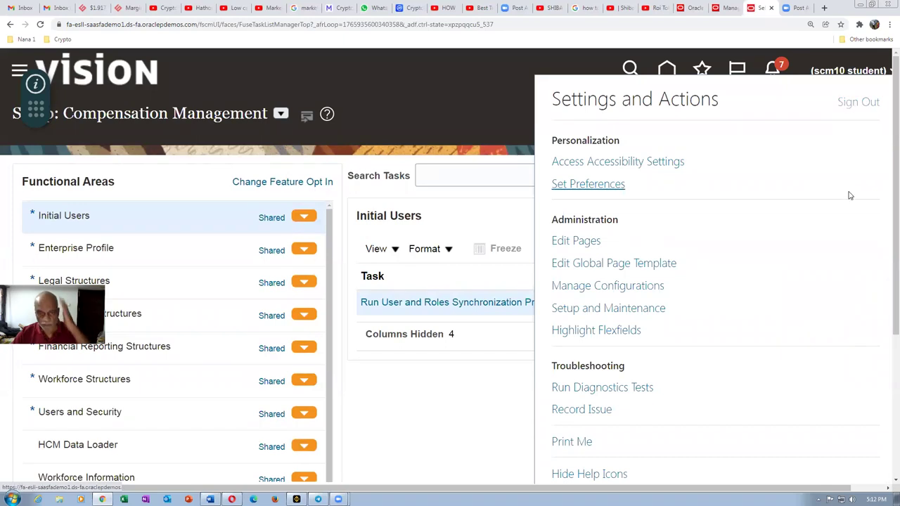
{"action": "left_click", "coordinate": [854, 102]}
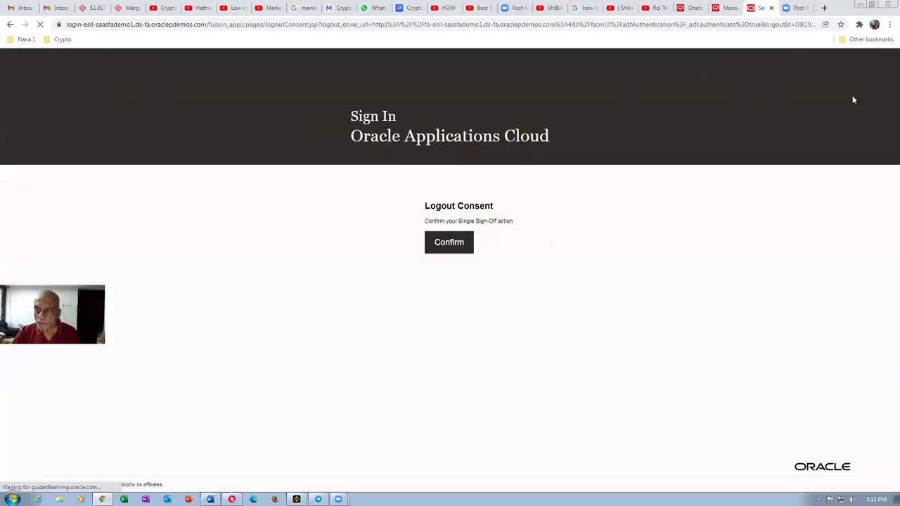
{"action": "left_click", "coordinate": [463, 244]}
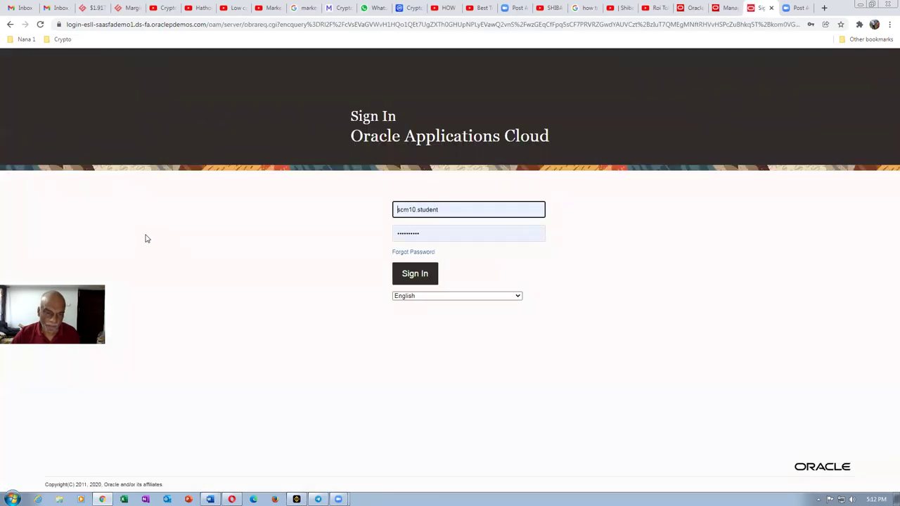
{"action": "left_click", "coordinate": [417, 276]}
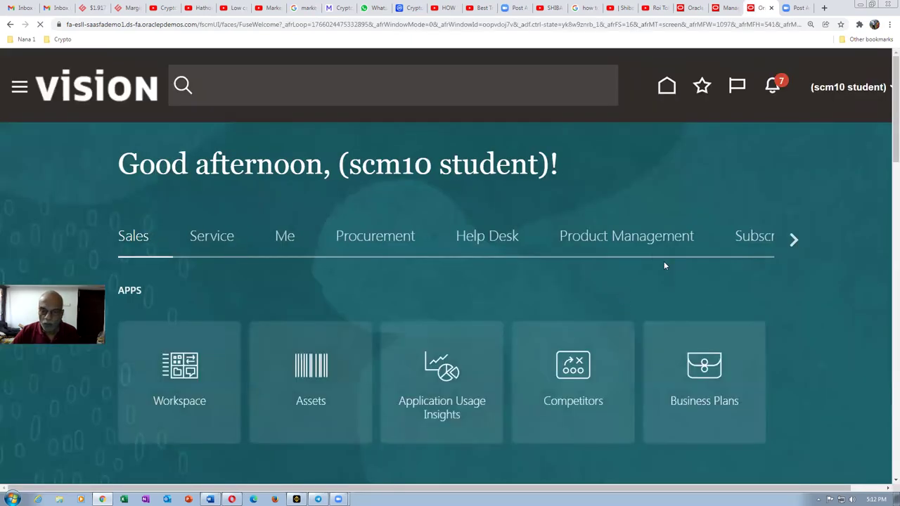
Step: Open the Work Definition work area from the Supply Chain Execution apps
{"action": "left_click", "coordinate": [794, 240]}
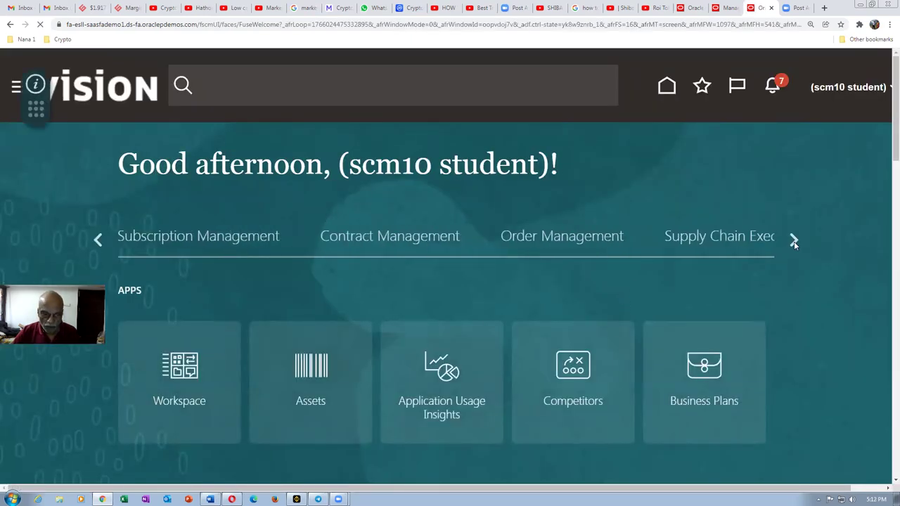
{"action": "left_click", "coordinate": [735, 243]}
{"action": "left_click", "coordinate": [448, 412]}
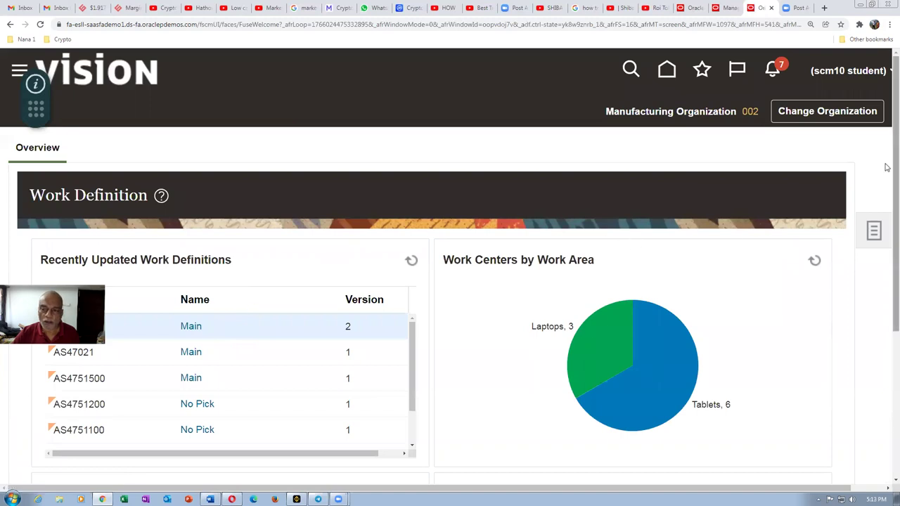
{"action": "scroll", "coordinate": [887, 153], "scroll_direction": "down", "scroll_amount": 3}
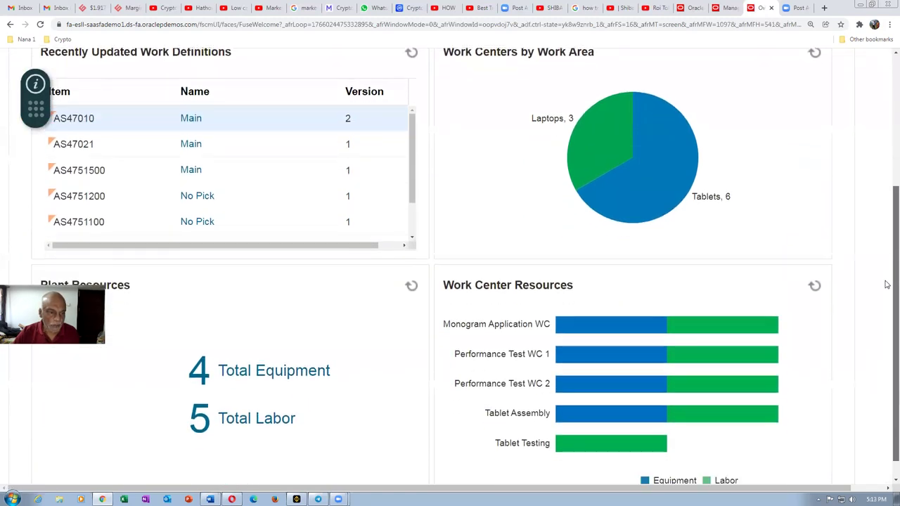
{"action": "scroll", "coordinate": [879, 253], "scroll_direction": "up", "scroll_amount": 3}
Step: Go to Manage Standard Operations and scroll through the existing operations
{"action": "left_click", "coordinate": [873, 220]}
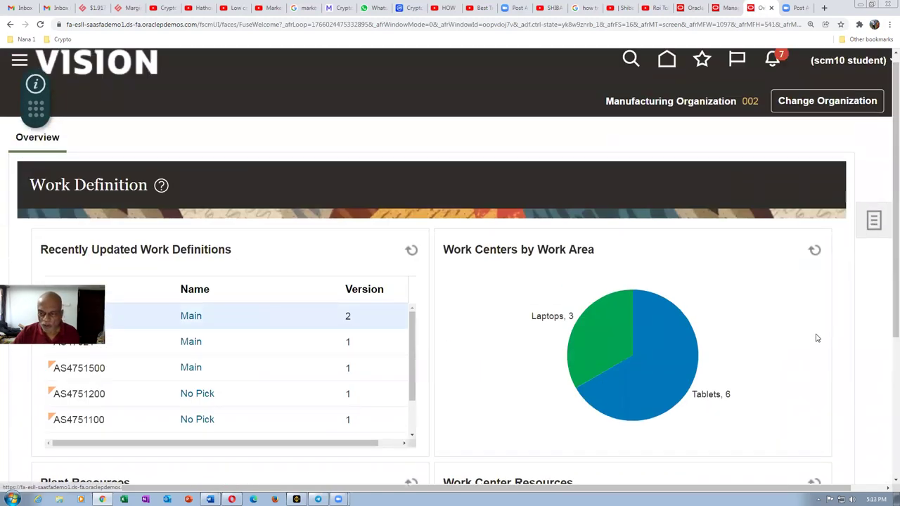
{"action": "left_click", "coordinate": [759, 265]}
{"action": "scroll", "coordinate": [187, 348], "scroll_direction": "down", "scroll_amount": 4}
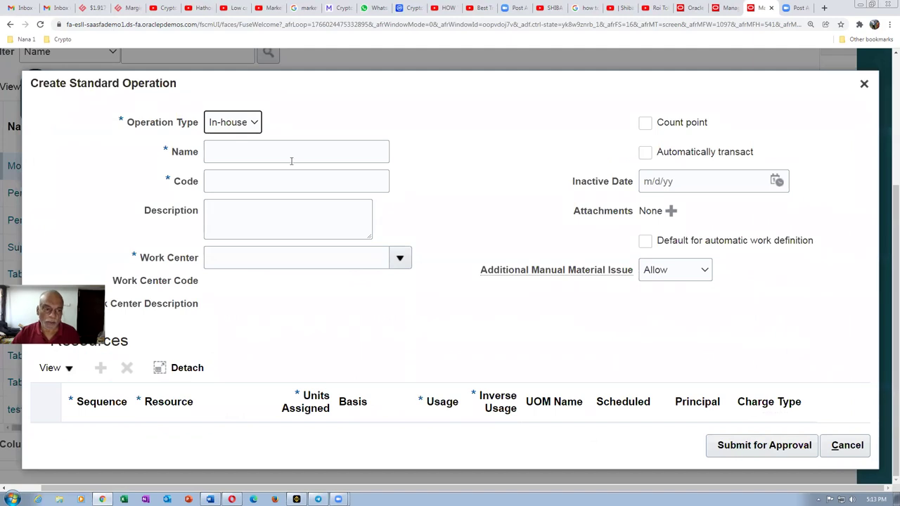
Step: Enter 'Test 3' as the new standard operation's name and code, with its description
{"action": "left_click", "coordinate": [291, 161]}
{"action": "type", "text": "Test 3"}
{"action": "key", "text": "Tab"}
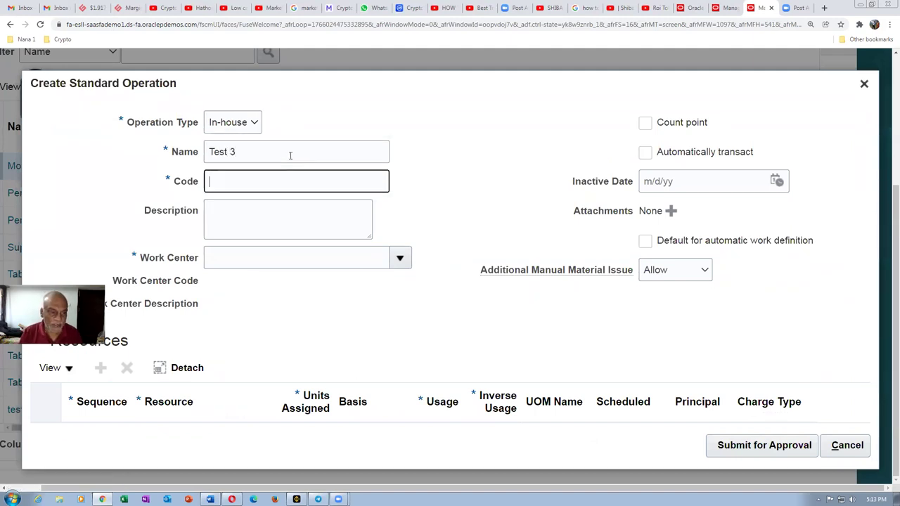
{"action": "type", "text": "Test 3"}
{"action": "key", "text": "Tab"}
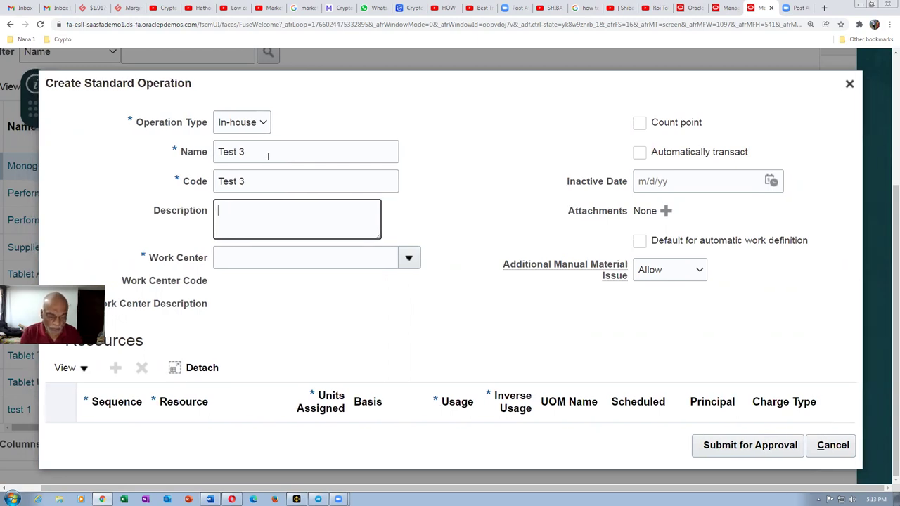
{"action": "type", "text": "Test 3"}
{"action": "key", "text": "Tab"}
Step: Set work center Tablet Assembly, mark it a count point, add Technician Level 2, and submit for approval
{"action": "left_click", "coordinate": [408, 258]}
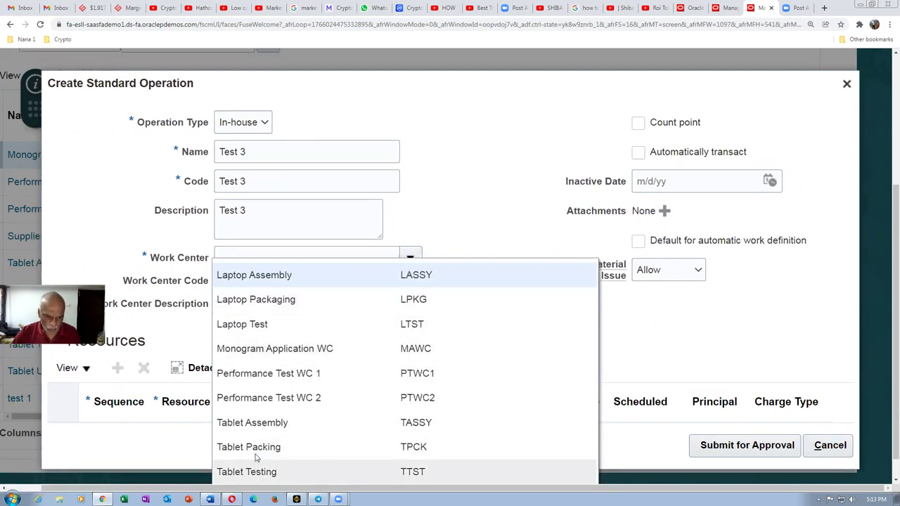
{"action": "left_click", "coordinate": [257, 423]}
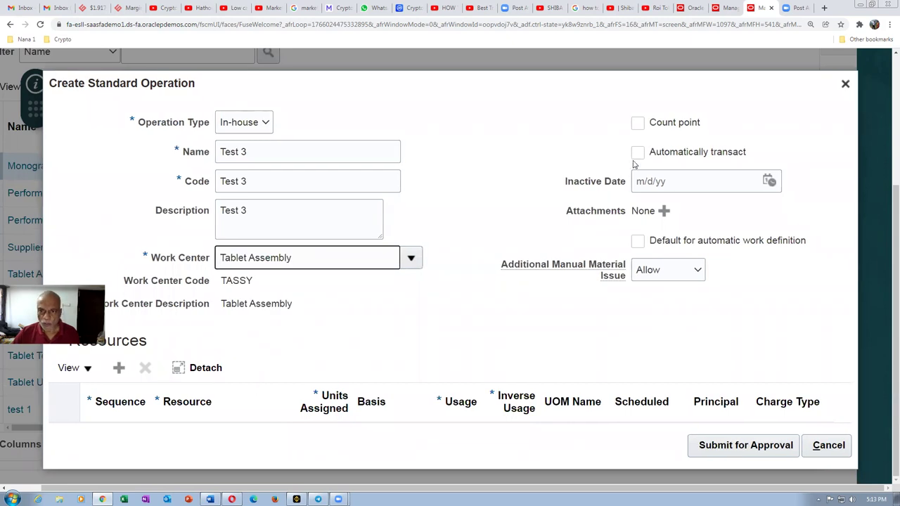
{"action": "left_click", "coordinate": [637, 124]}
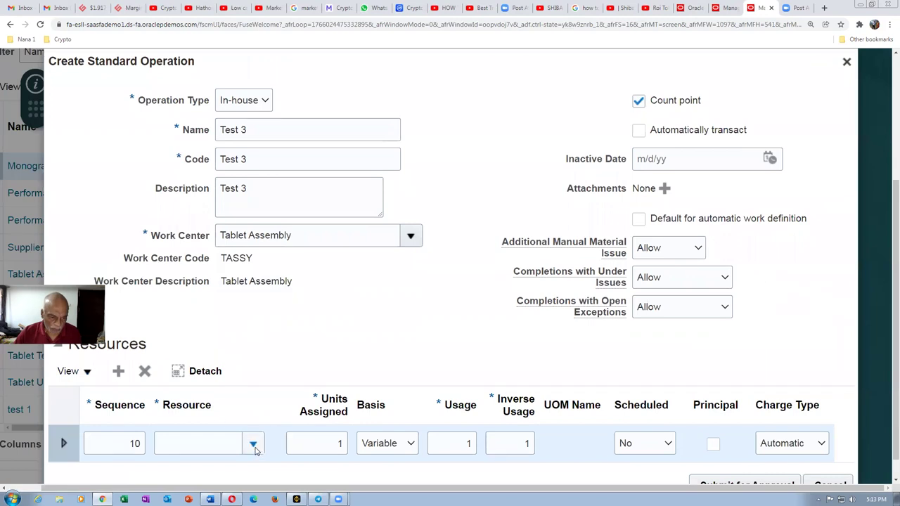
{"action": "left_click", "coordinate": [249, 445]}
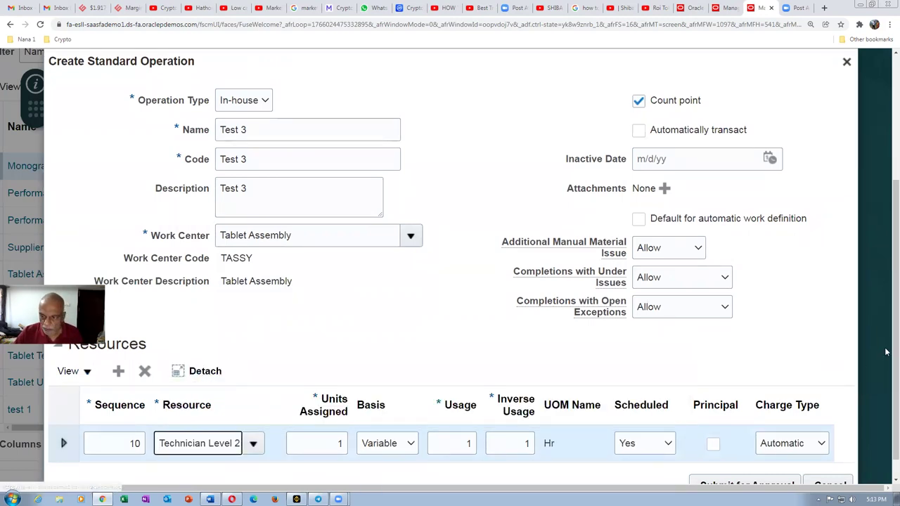
{"action": "scroll", "coordinate": [886, 394], "scroll_direction": "down", "scroll_amount": 1}
{"action": "scroll", "coordinate": [886, 394], "scroll_direction": "down", "scroll_amount": 1}
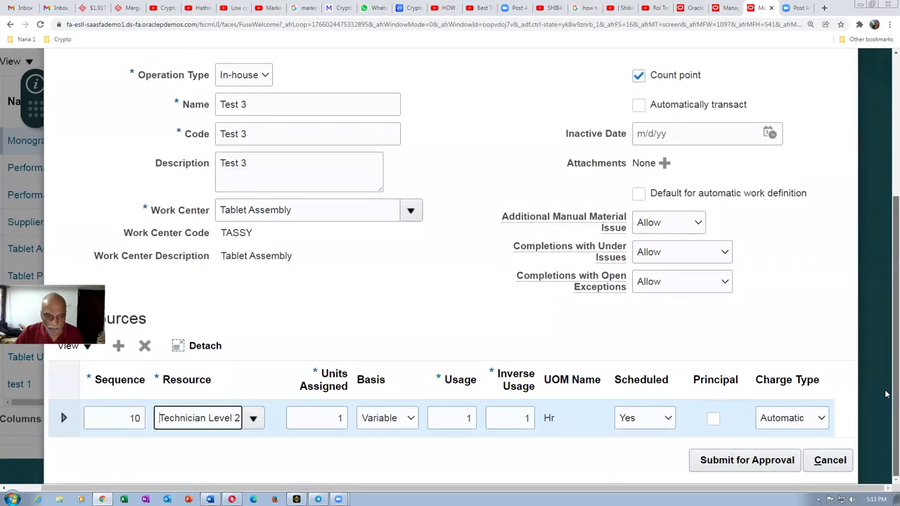
{"action": "left_click", "coordinate": [746, 460]}
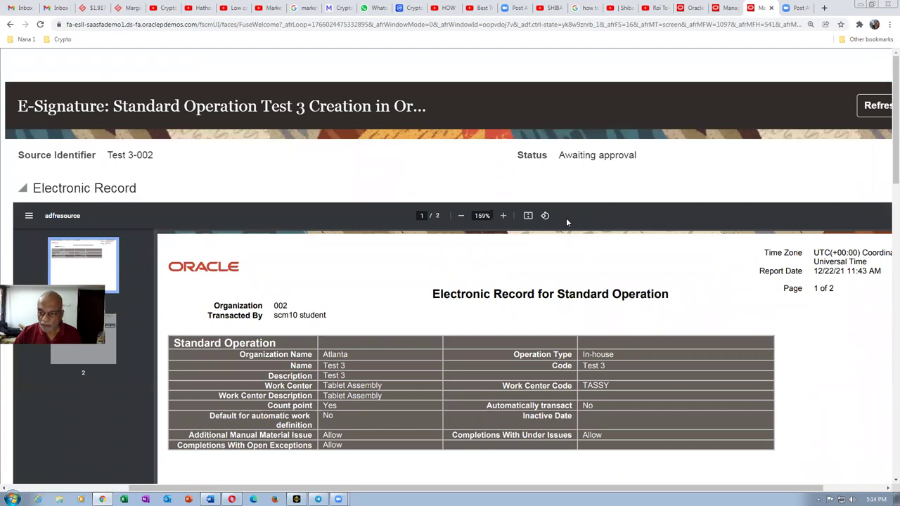
Step: Review Test 3's E-Signature page and approval stages, then switch to the approver's Opera session
{"action": "left_click_drag", "start_coordinate": [887, 179], "coordinate": [881, 457]}
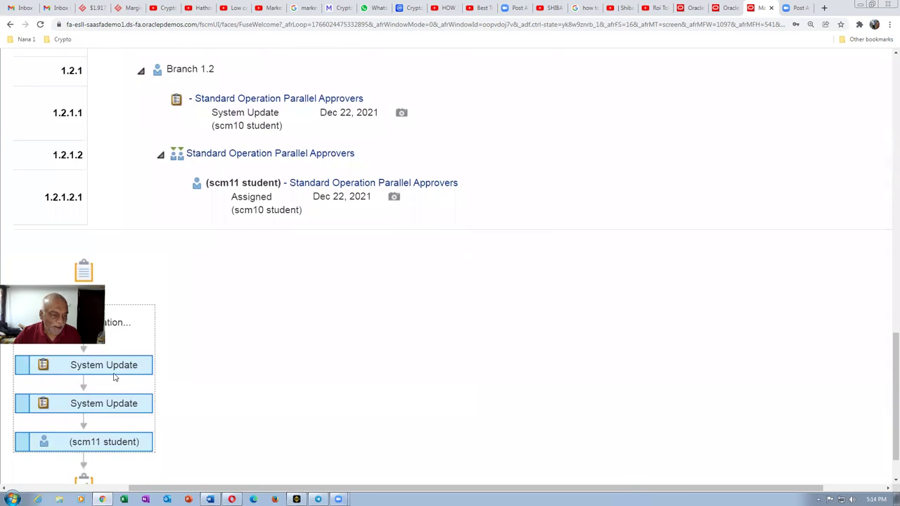
{"action": "mouse_move", "coordinate": [62, 441]}
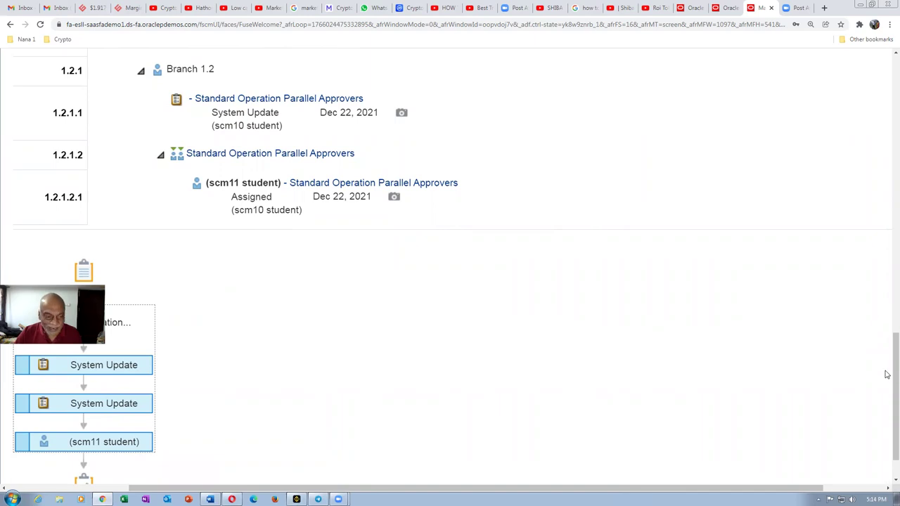
{"action": "scroll", "coordinate": [887, 375], "scroll_direction": "down", "scroll_amount": 1}
{"action": "scroll", "coordinate": [887, 373], "scroll_direction": "up", "scroll_amount": 1}
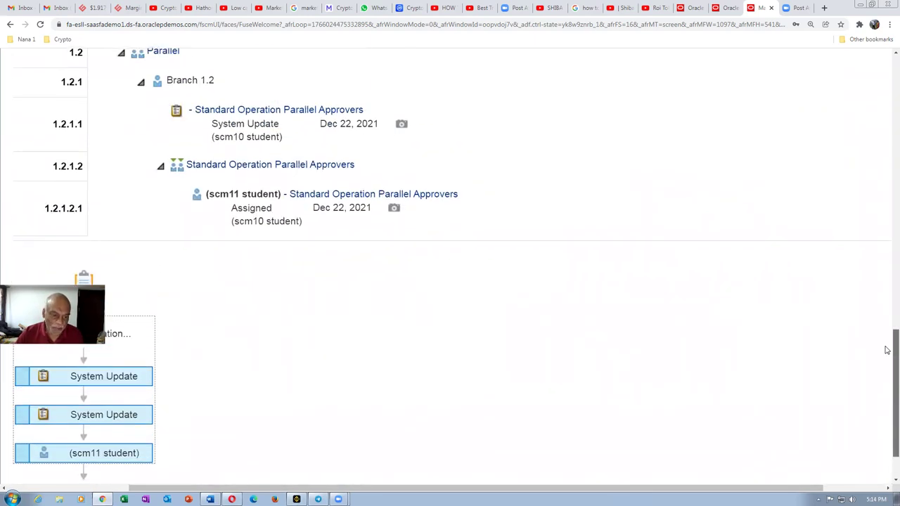
{"action": "left_click_drag", "start_coordinate": [887, 349], "coordinate": [887, 351]}
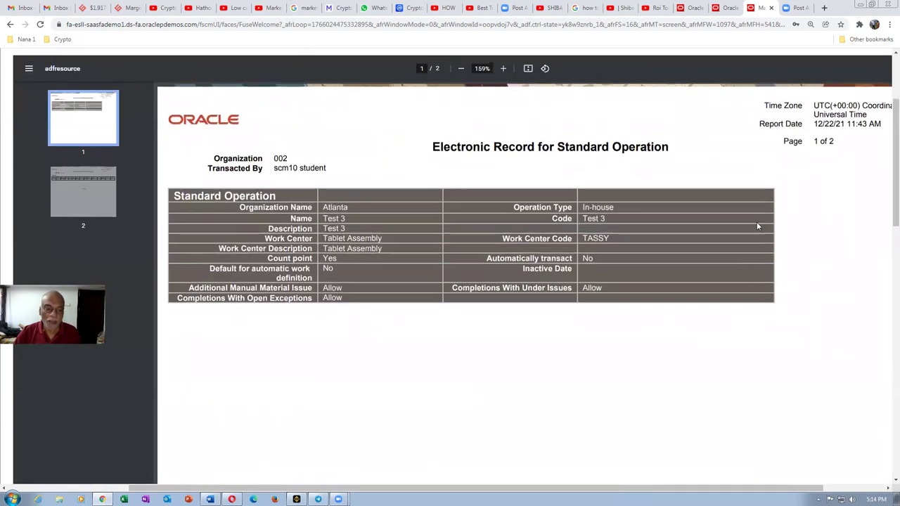
{"action": "left_click", "coordinate": [232, 499]}
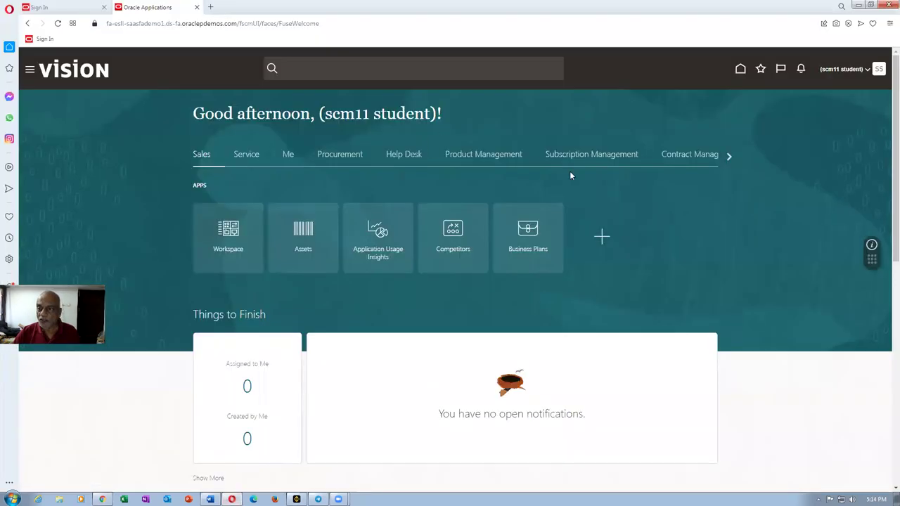
Step: Open the approver's notifications to show the Standard Operation Test 3 Creation request
{"action": "left_click", "coordinate": [802, 69]}
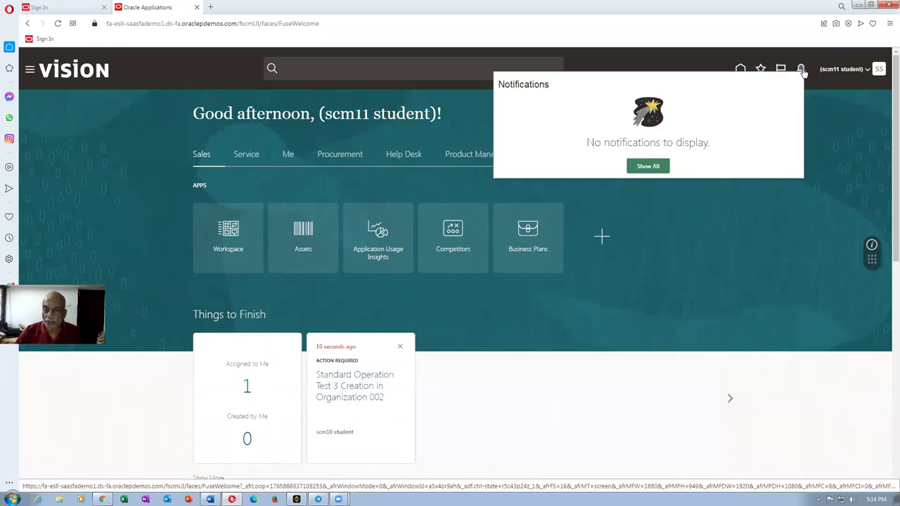
{"action": "left_click", "coordinate": [823, 164]}
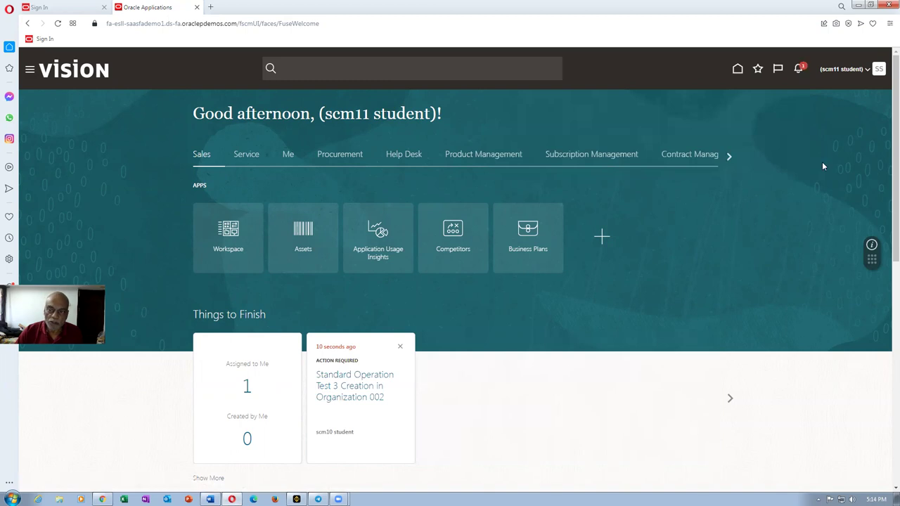
{"action": "left_click", "coordinate": [800, 70]}
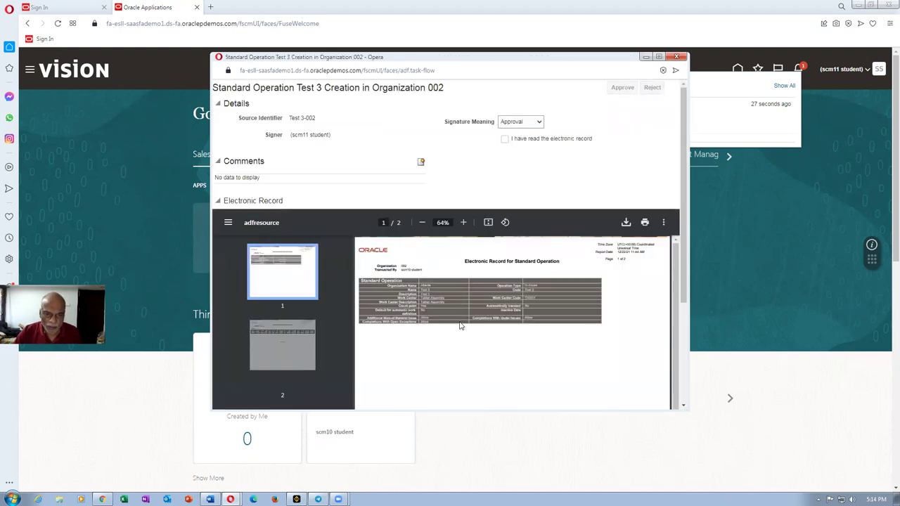
Step: Scroll through both pages of Test 3's electronic record and tick 'I have read the electronic record'
{"action": "scroll", "coordinate": [474, 349], "scroll_direction": "down", "scroll_amount": 3}
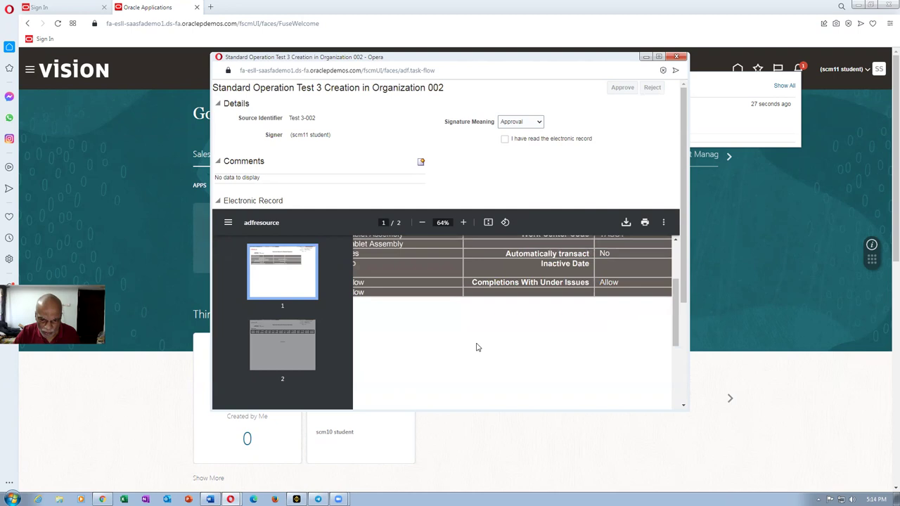
{"action": "left_click_drag", "start_coordinate": [676, 322], "coordinate": [375, 353]}
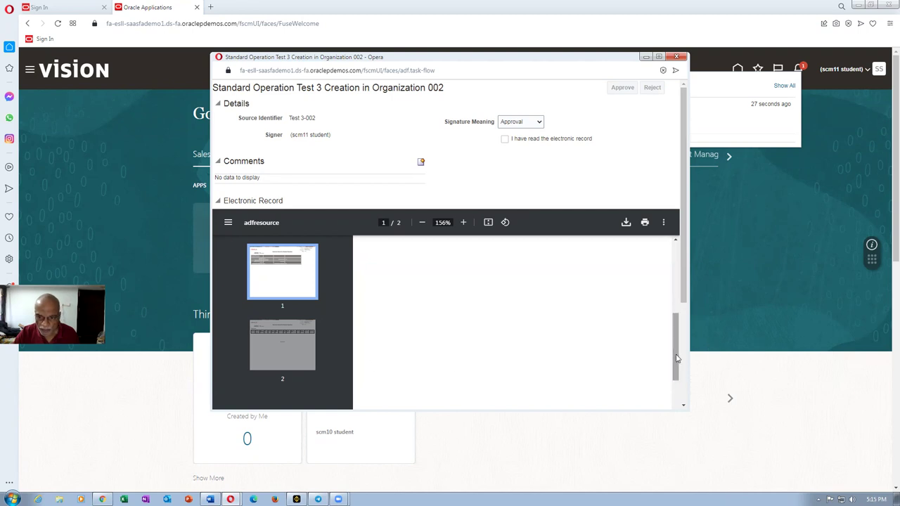
{"action": "left_click_drag", "start_coordinate": [676, 358], "coordinate": [686, 412]}
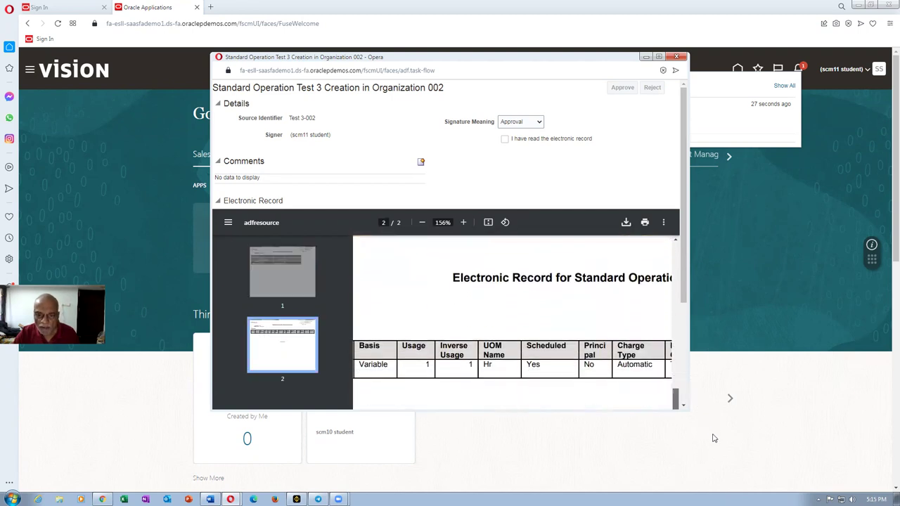
{"action": "left_click_drag", "start_coordinate": [713, 438], "coordinate": [702, 434]}
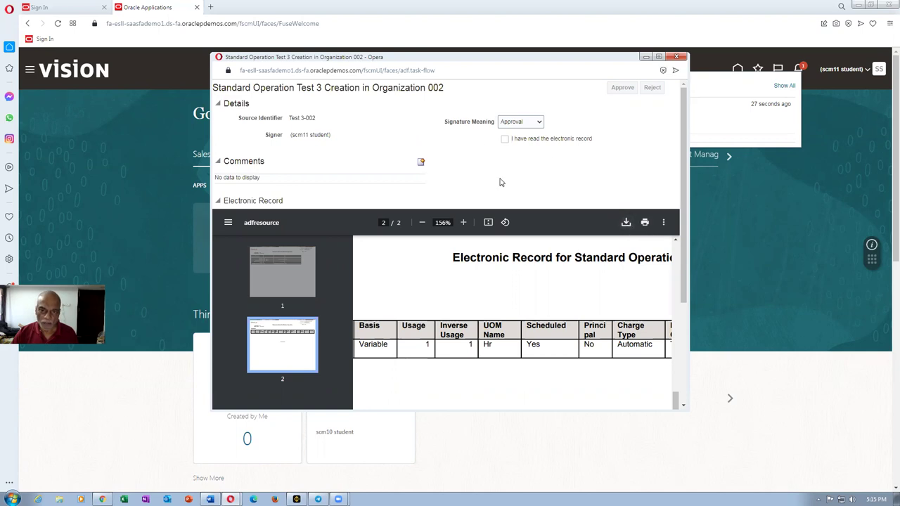
{"action": "left_click", "coordinate": [504, 139]}
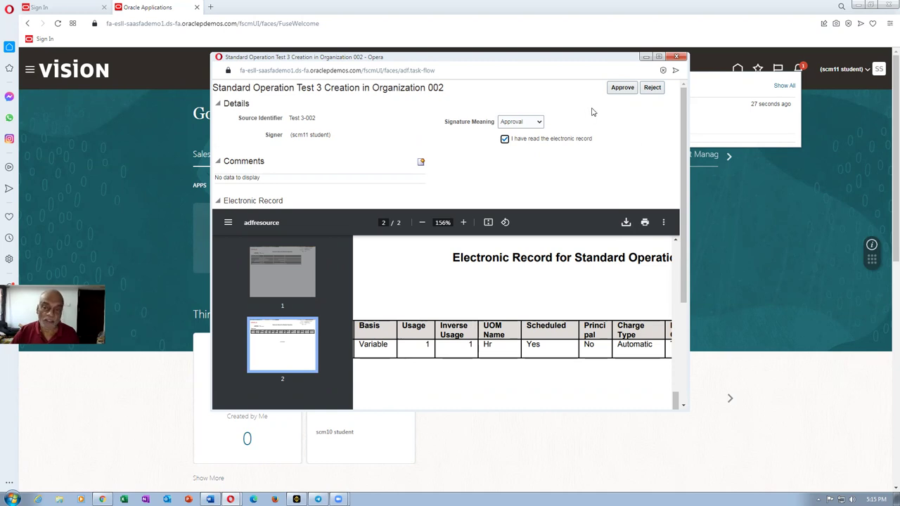
Step: Approve Test 3, signing electronically with the approver's user name and password
{"action": "left_click", "coordinate": [623, 88]}
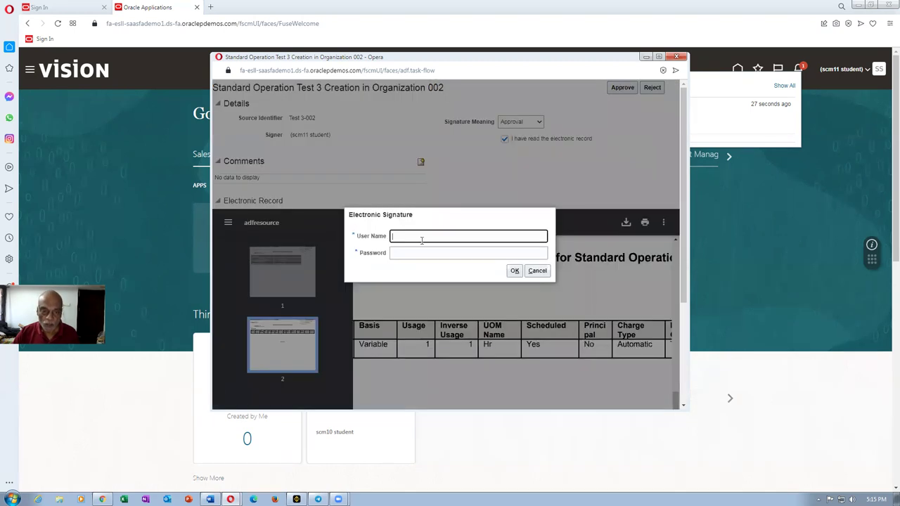
{"action": "left_click", "coordinate": [422, 237]}
{"action": "type", "text": "scm"}
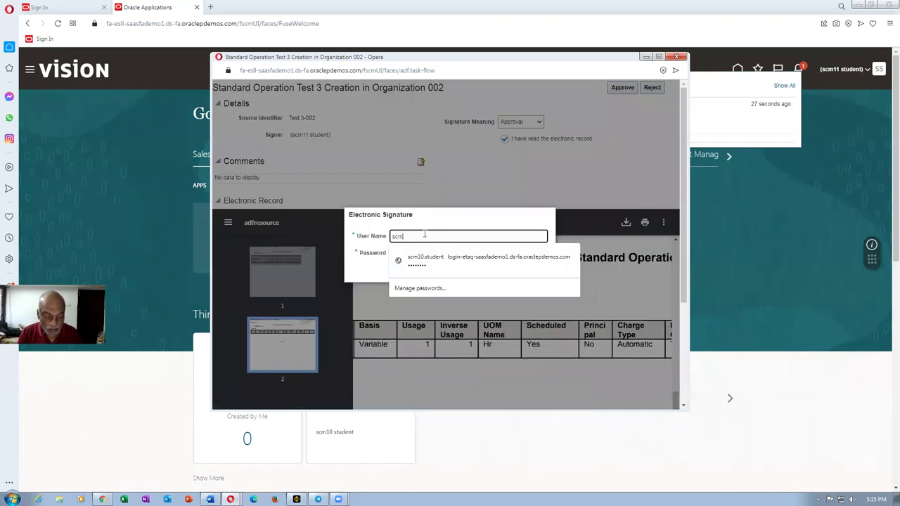
{"action": "type", "text": "11.student"}
{"action": "key", "text": "Tab"}
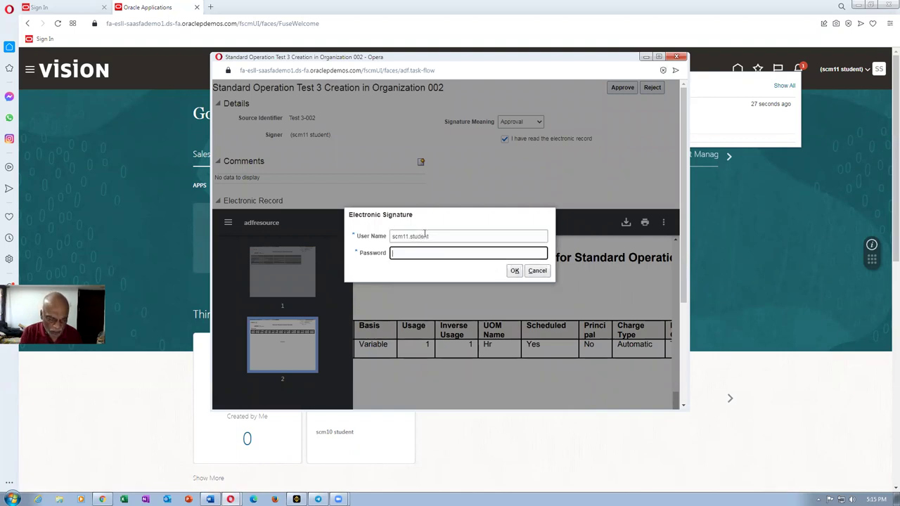
{"action": "type", "text": "W"}
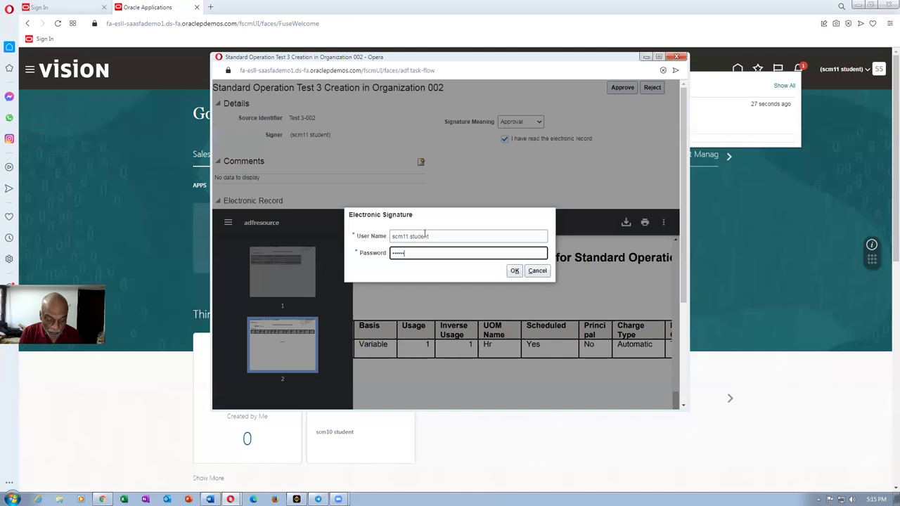
{"action": "left_click", "coordinate": [515, 270]}
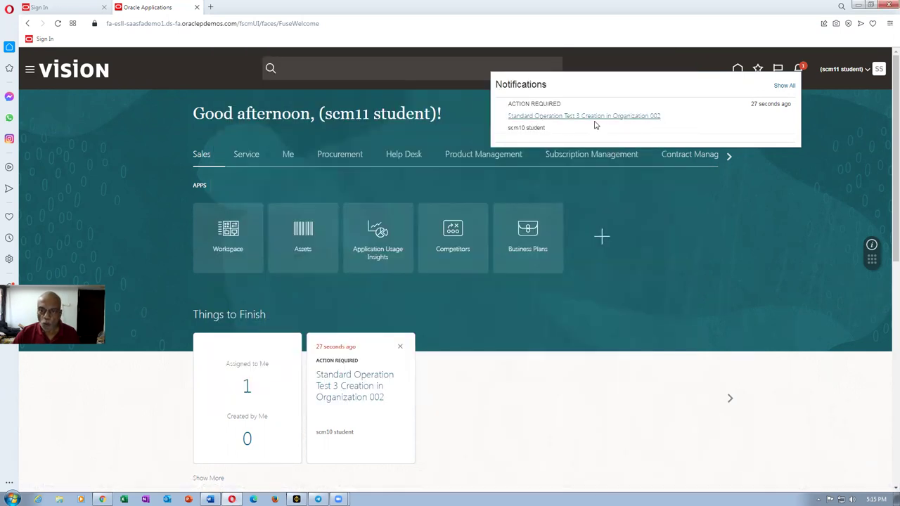
Step: Recheck the notifications to confirm none remain open after the approval
{"action": "left_click", "coordinate": [782, 236]}
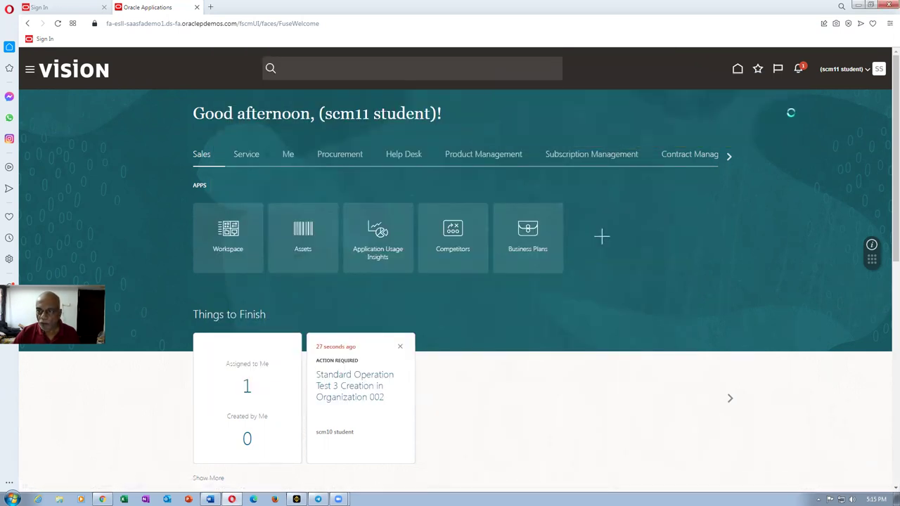
{"action": "left_click", "coordinate": [799, 70]}
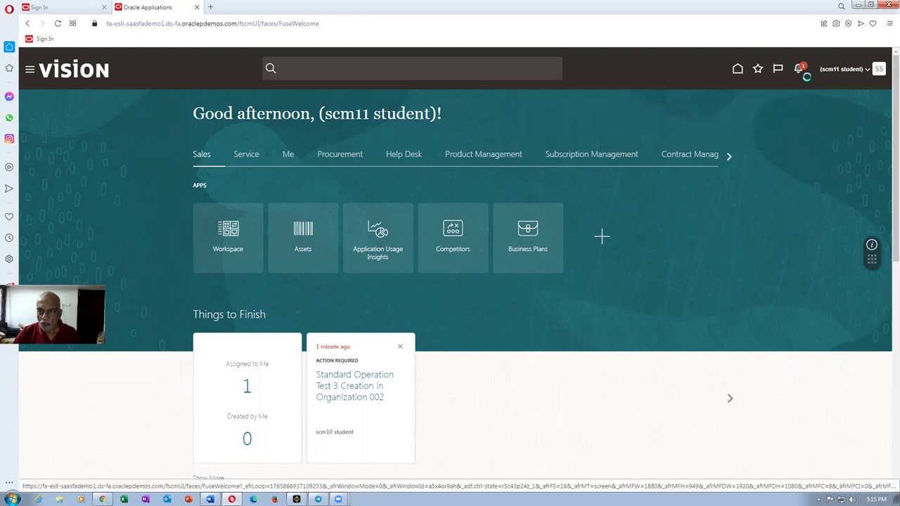
{"action": "left_click", "coordinate": [725, 235]}
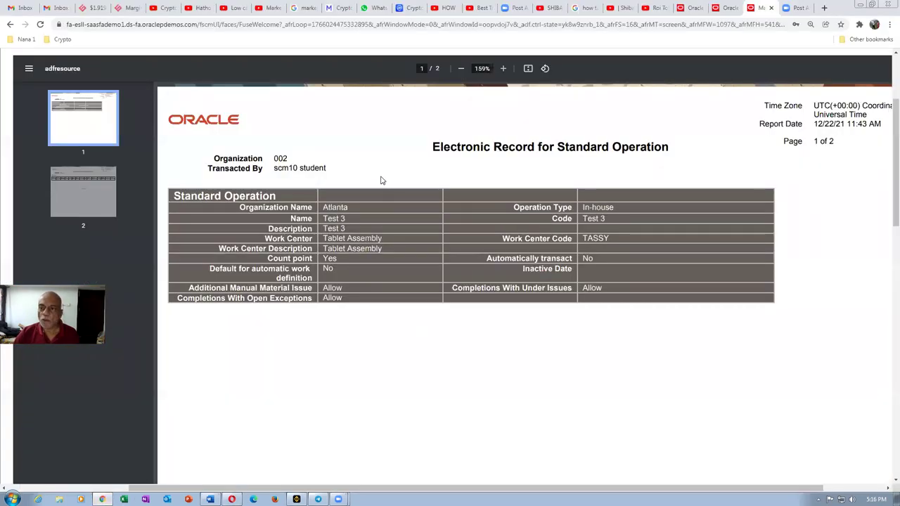
Step: Refresh Test 3's E-Signature page to show the Approved status
{"action": "scroll", "coordinate": [886, 120], "scroll_direction": "up", "scroll_amount": 2}
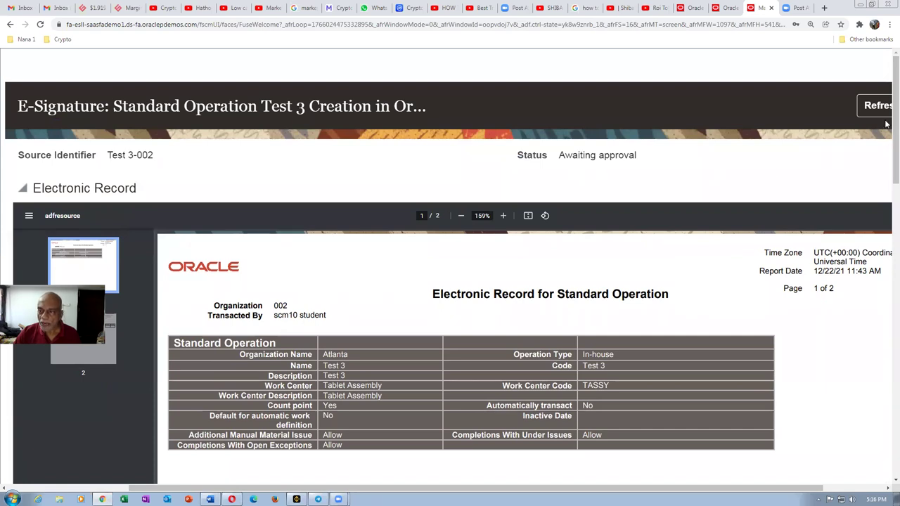
{"action": "left_click", "coordinate": [883, 107]}
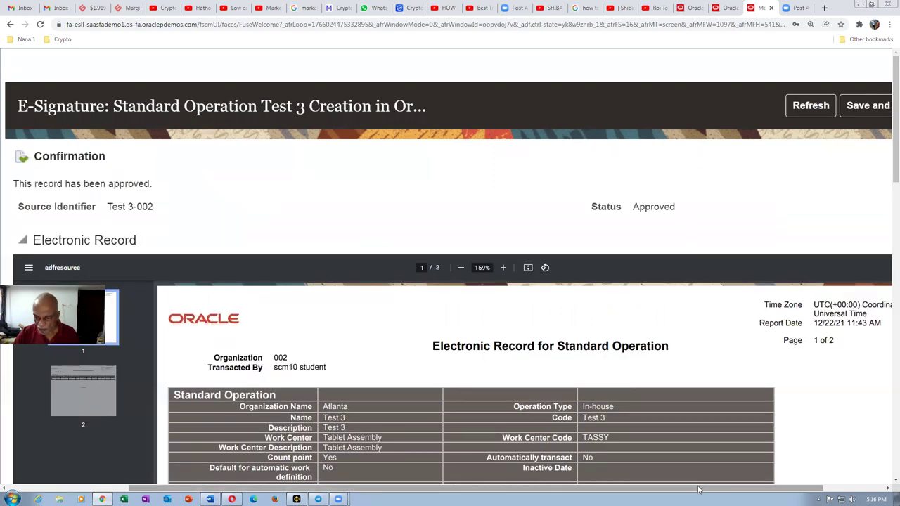
{"action": "left_click_drag", "start_coordinate": [704, 486], "coordinate": [794, 487]}
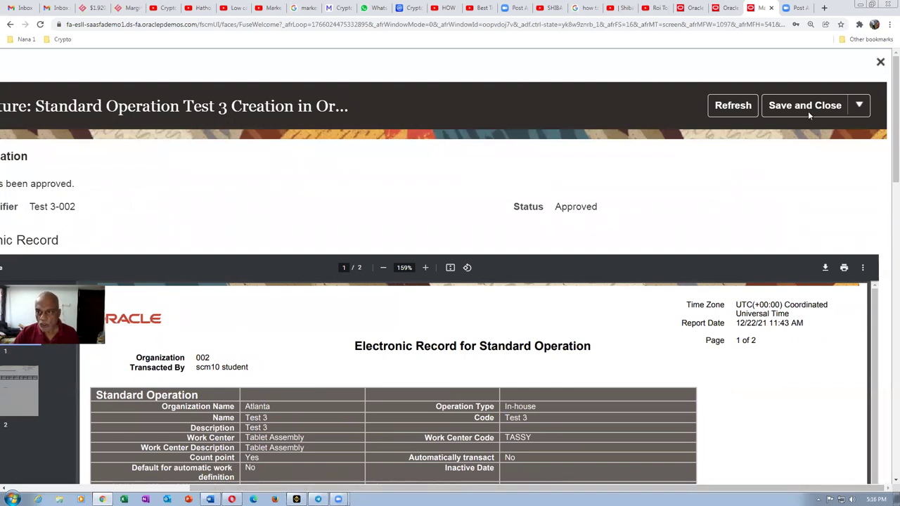
Step: Save and close the approved Test 3 e-signature record
{"action": "left_click", "coordinate": [860, 105]}
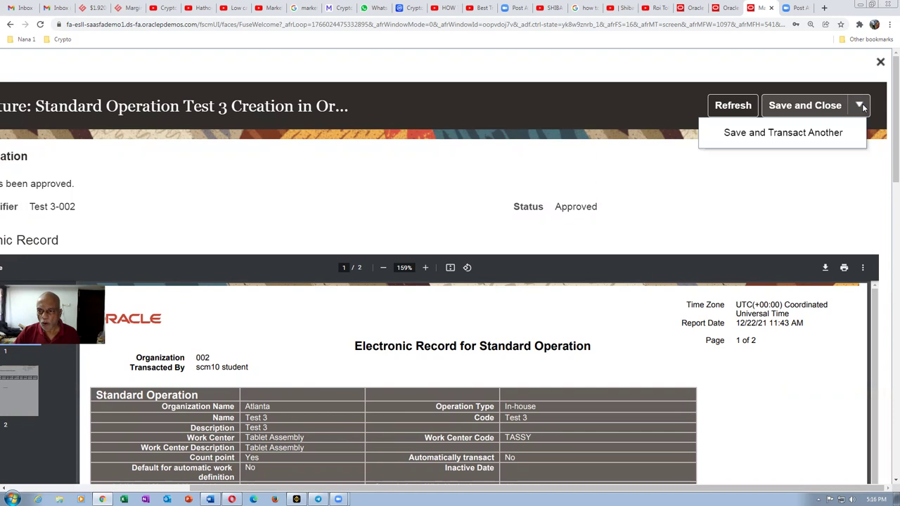
{"action": "left_click", "coordinate": [779, 140]}
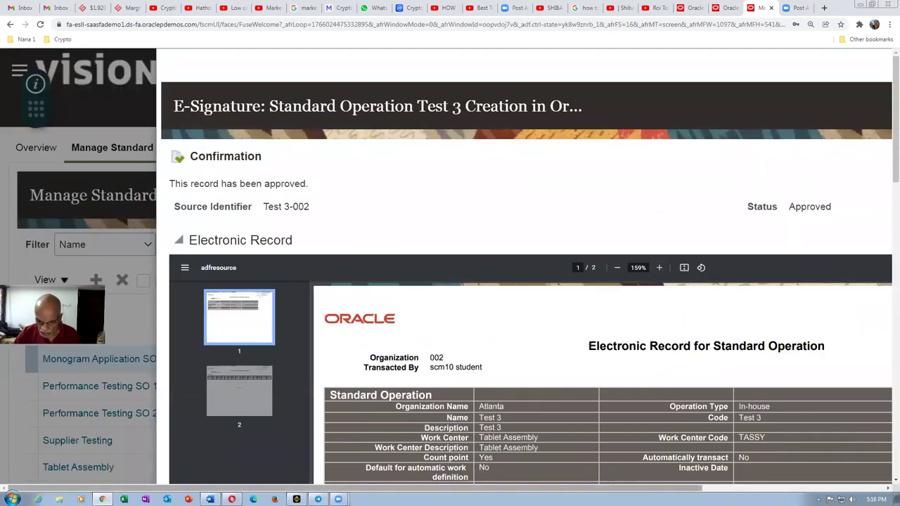
{"action": "left_click_drag", "start_coordinate": [586, 487], "coordinate": [775, 488]}
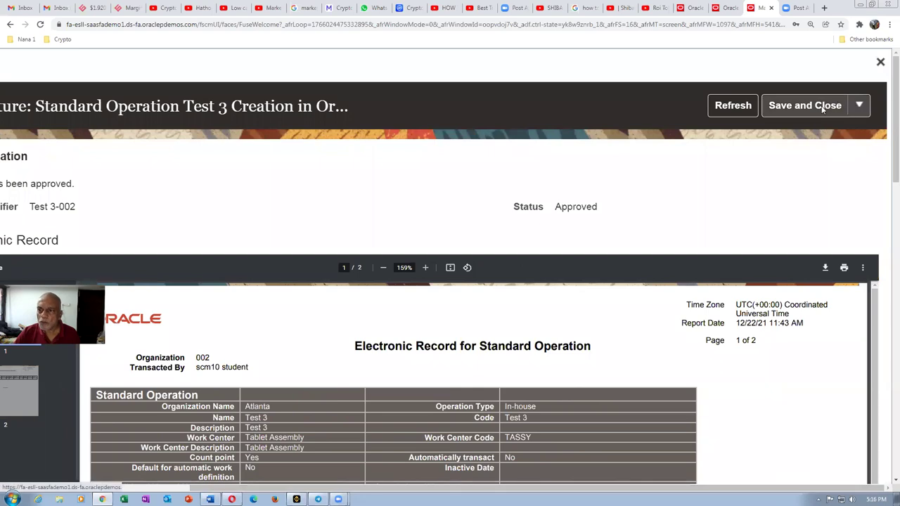
{"action": "left_click", "coordinate": [824, 105]}
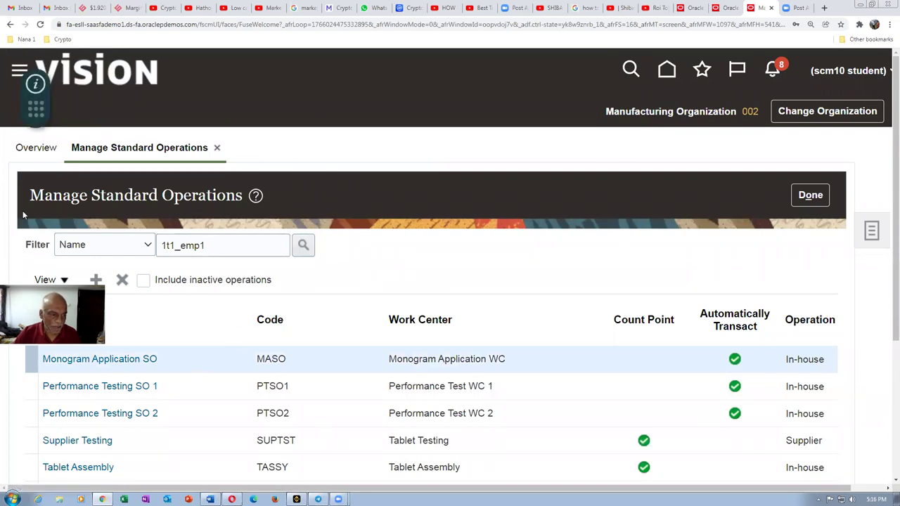
Step: Confirm Test 3 appears in the standard operations list, then go to Manage Work Definitions
{"action": "scroll", "coordinate": [155, 436], "scroll_direction": "down", "scroll_amount": 3}
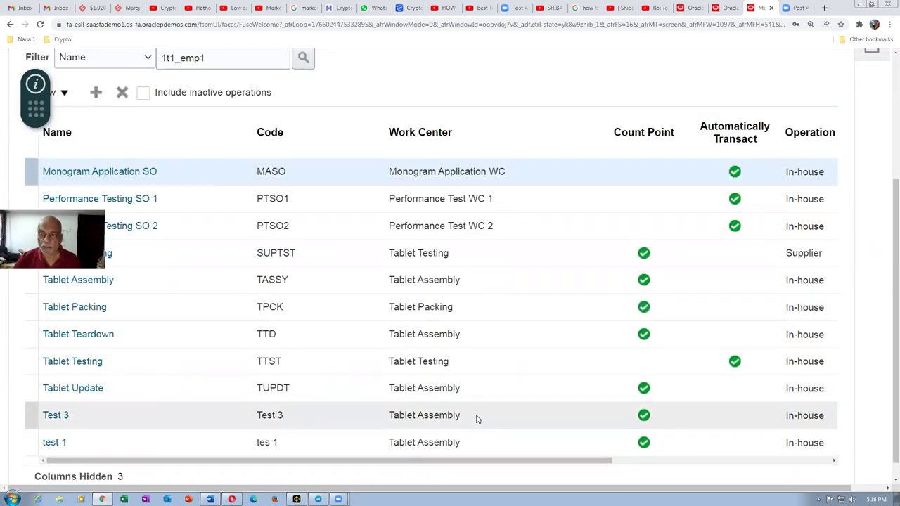
{"action": "left_click_drag", "start_coordinate": [887, 305], "coordinate": [887, 174]}
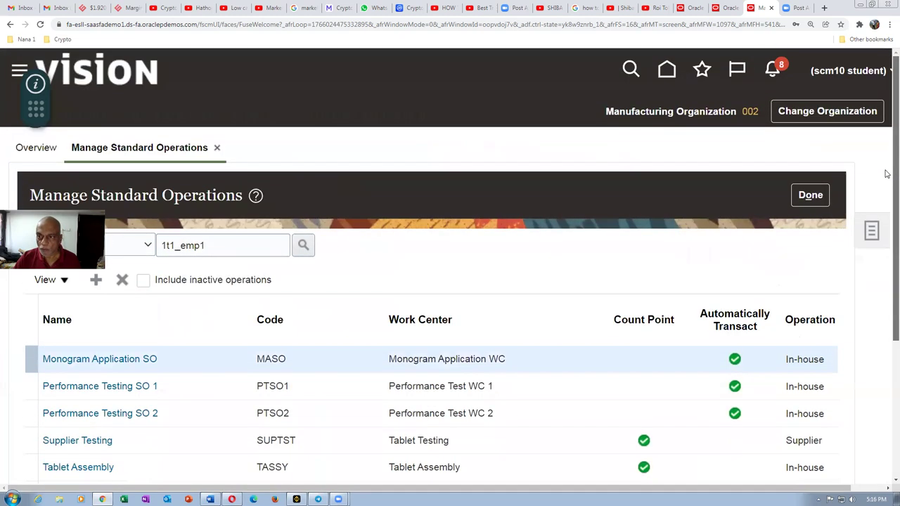
{"action": "left_click", "coordinate": [810, 195]}
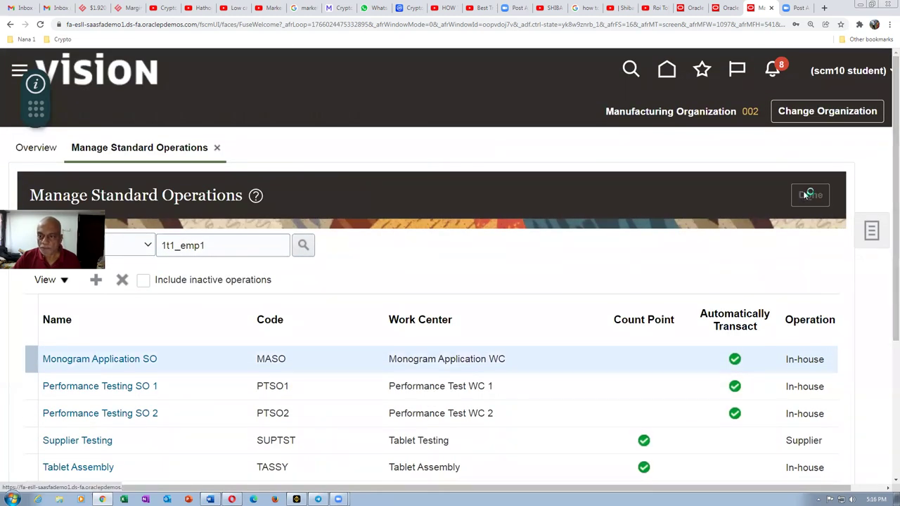
{"action": "left_click", "coordinate": [872, 232]}
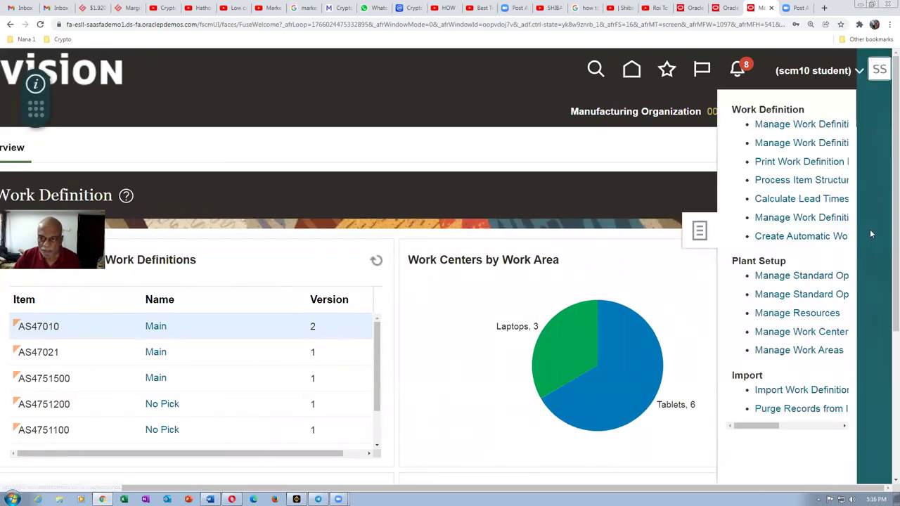
{"action": "left_click", "coordinate": [786, 126]}
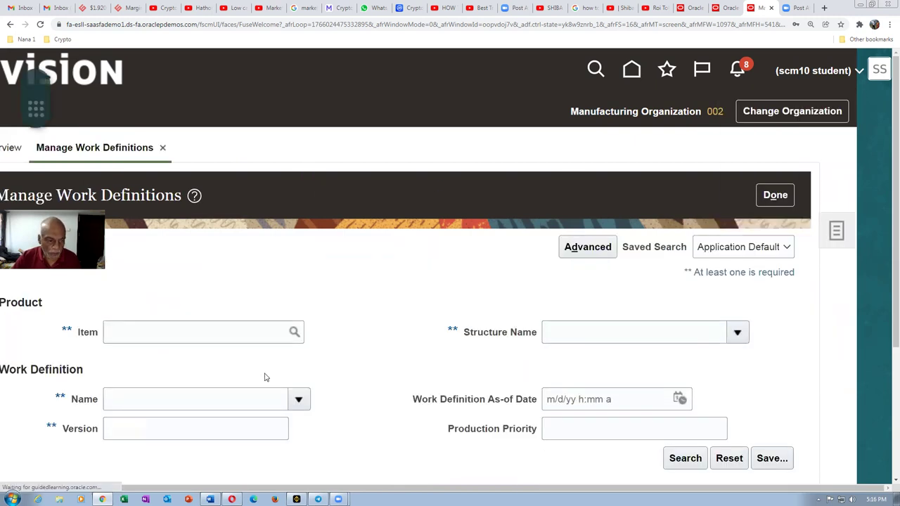
Step: Search work definitions for version 1 and open AS47010 Main
{"action": "scroll", "coordinate": [263, 376], "scroll_direction": "down", "scroll_amount": 1}
{"action": "left_click", "coordinate": [133, 335]}
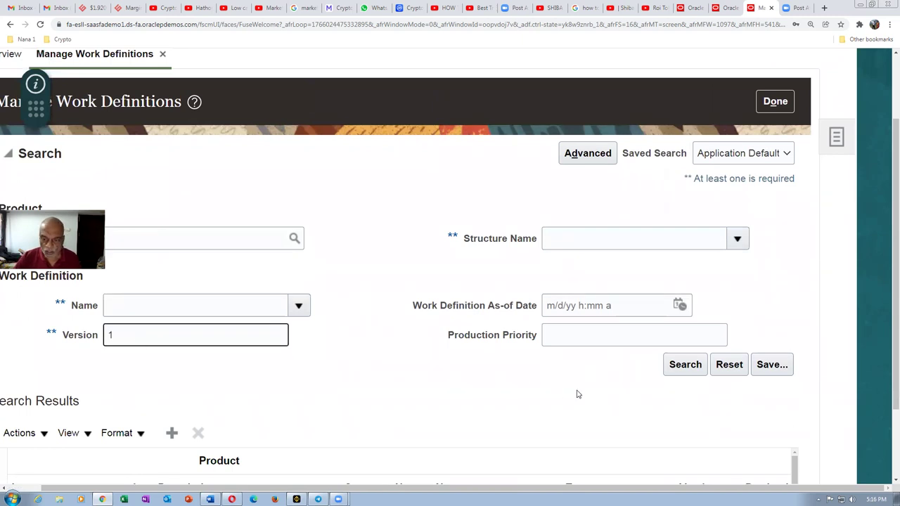
{"action": "left_click", "coordinate": [687, 372]}
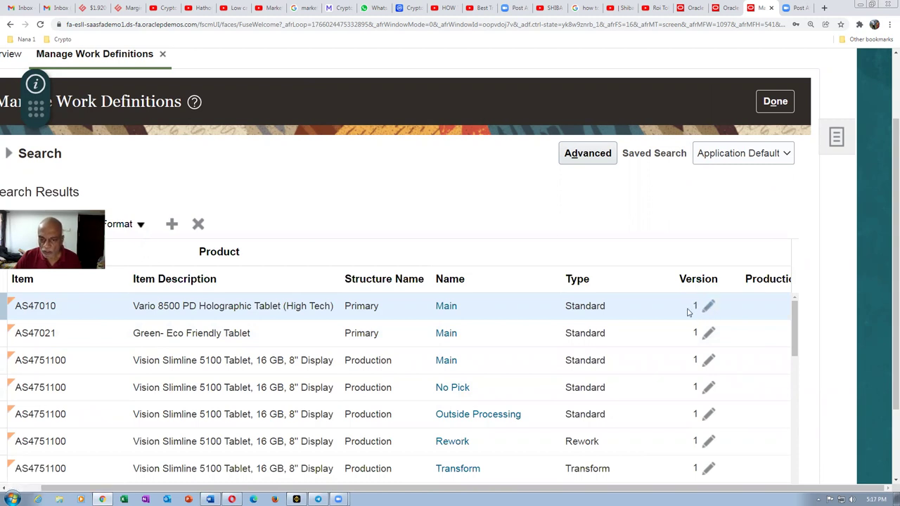
{"action": "left_click", "coordinate": [446, 308]}
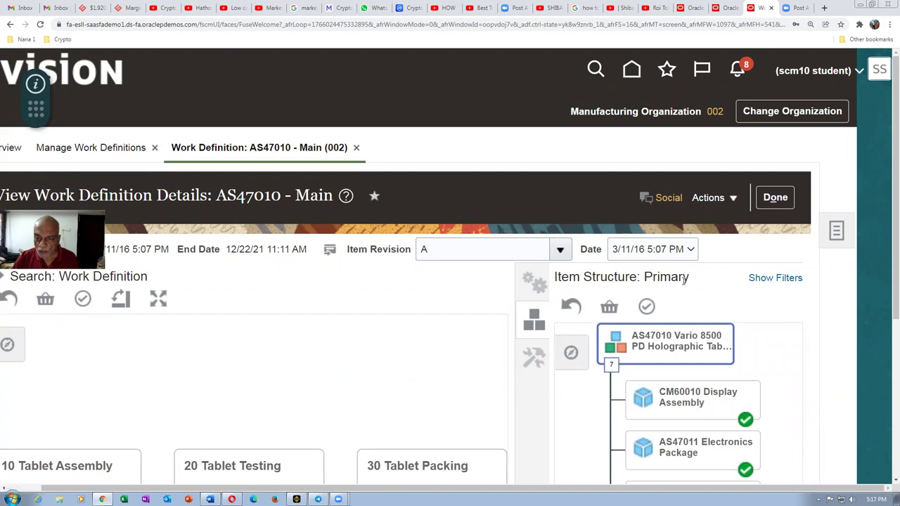
Step: Search the AS47010 - Main operations palette for 'tes' to list Test 3 among the matches
{"action": "left_click", "coordinate": [536, 283]}
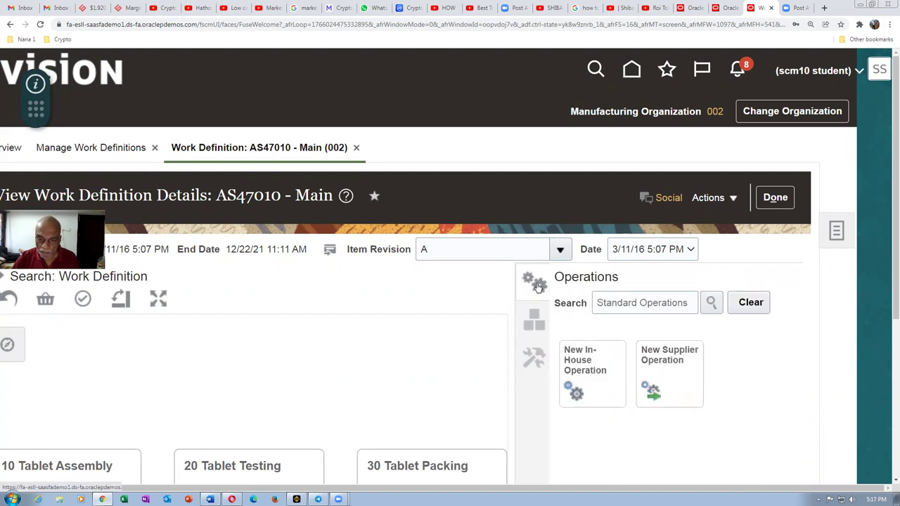
{"action": "left_click", "coordinate": [601, 304]}
{"action": "type", "text": "tes"}
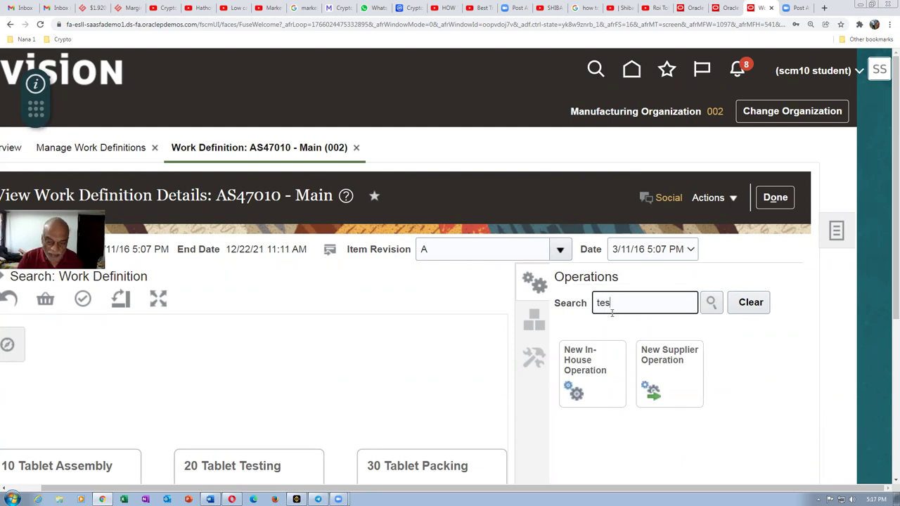
{"action": "left_click", "coordinate": [712, 304]}
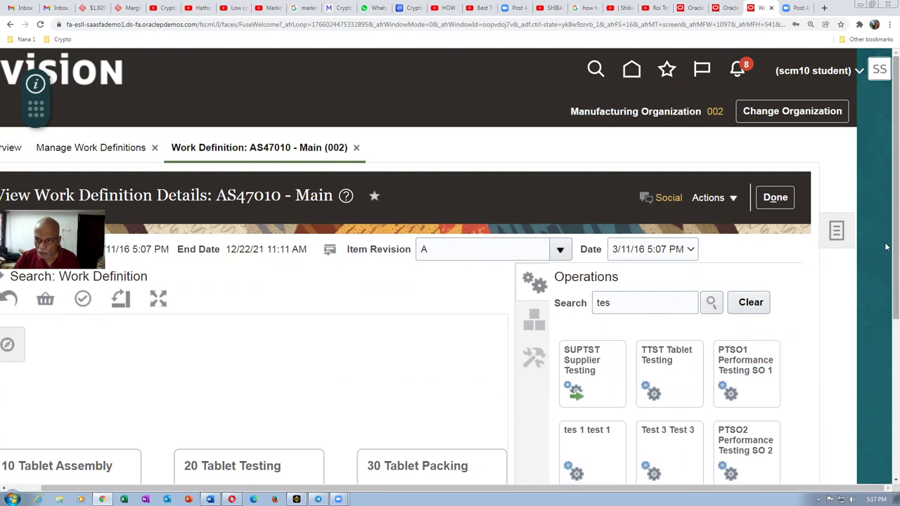
{"action": "scroll", "coordinate": [886, 249], "scroll_direction": "down", "scroll_amount": 2}
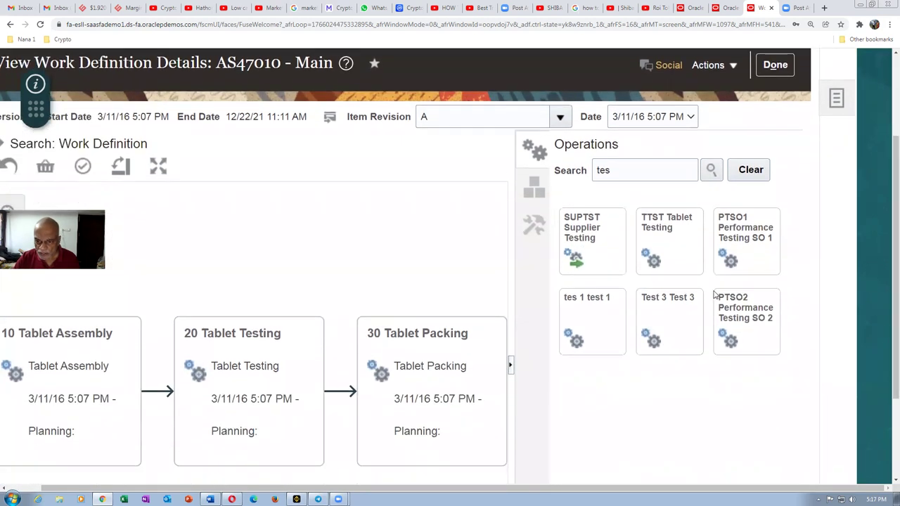
Step: Drag the Test 3 operation tile from the palette onto the flow canvas
{"action": "left_click_drag", "start_coordinate": [679, 320], "coordinate": [444, 289]}
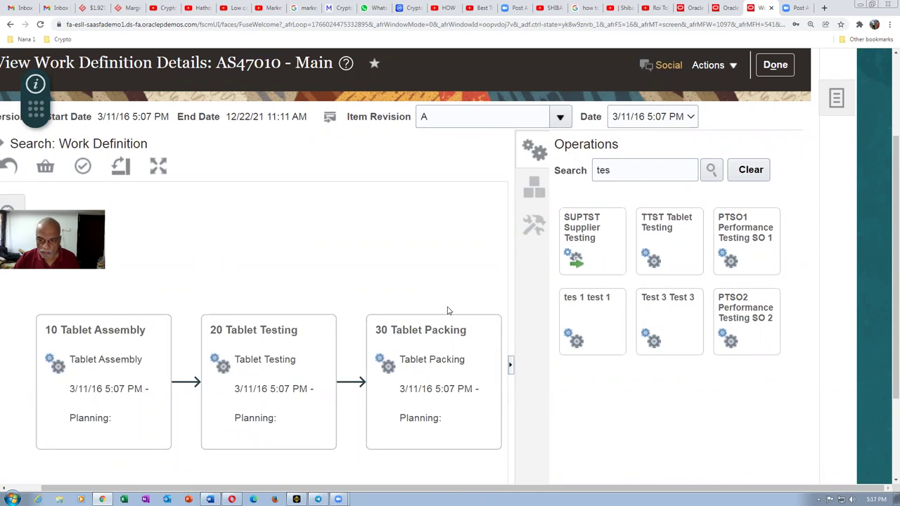
{"action": "left_click_drag", "start_coordinate": [887, 254], "coordinate": [886, 319]}
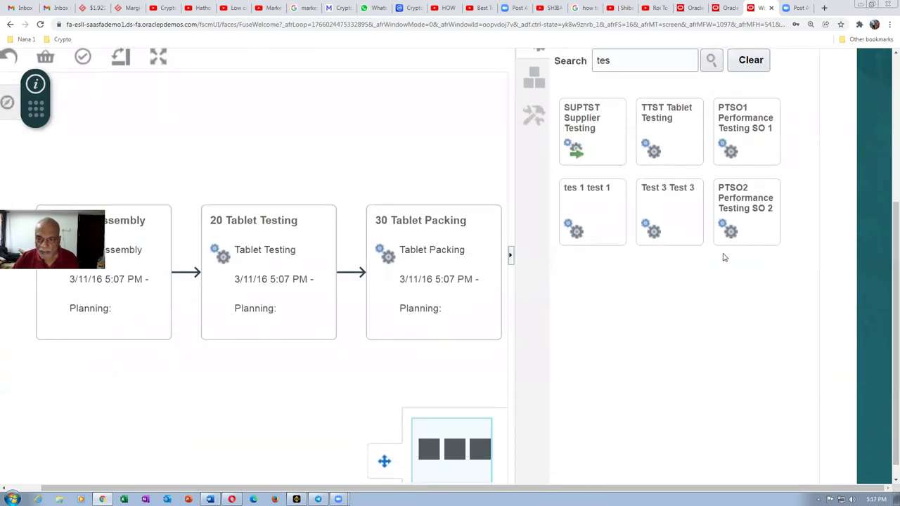
{"action": "left_click_drag", "start_coordinate": [673, 225], "coordinate": [332, 268]}
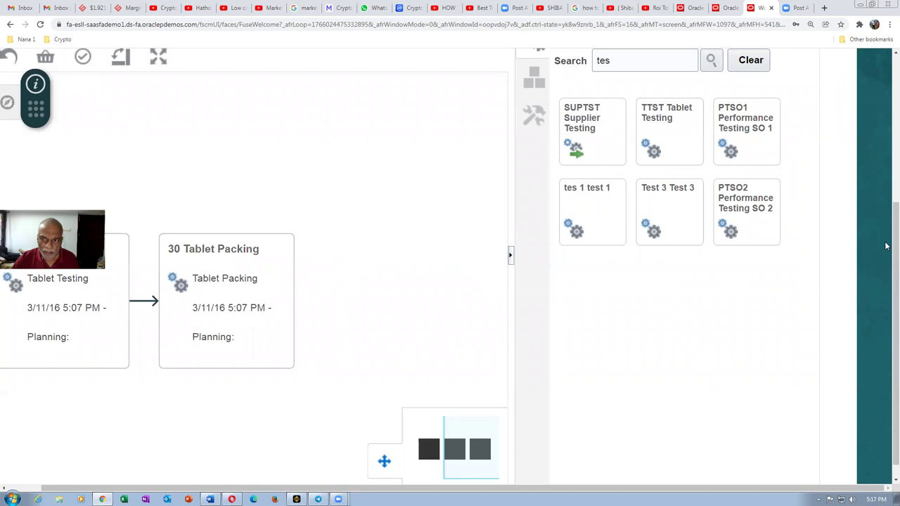
{"action": "left_click_drag", "start_coordinate": [886, 246], "coordinate": [886, 132]}
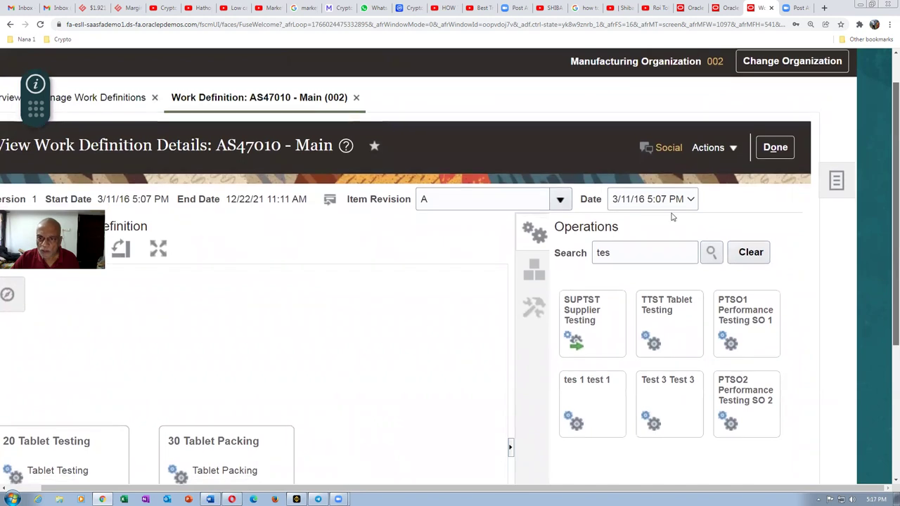
{"action": "key", "text": "ctrl+minus"}
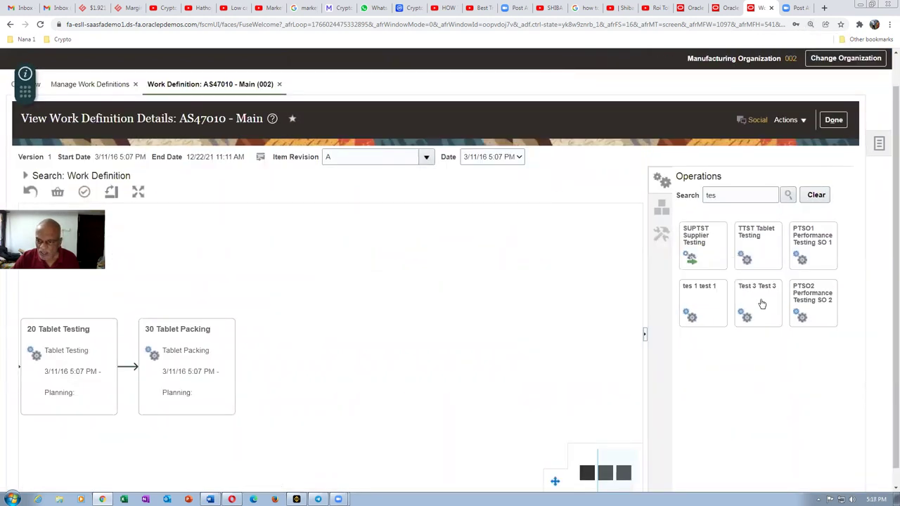
{"action": "left_click_drag", "start_coordinate": [759, 304], "coordinate": [320, 338]}
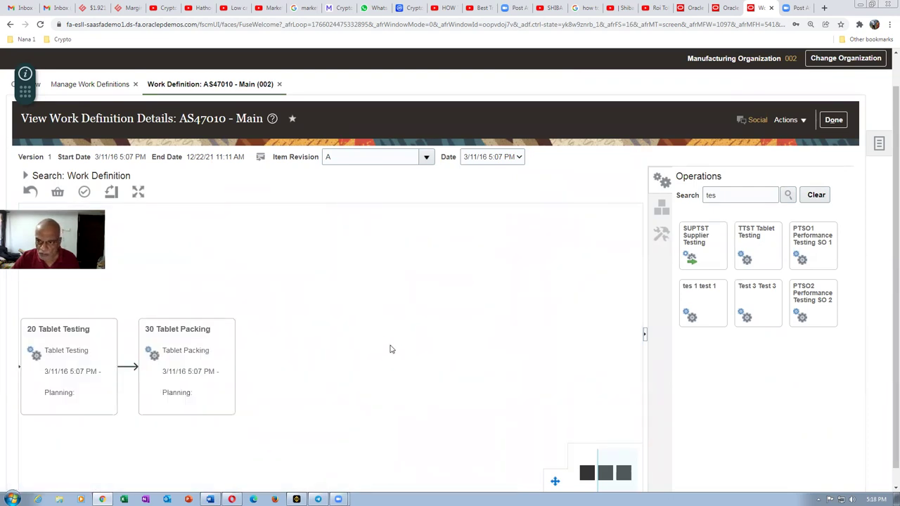
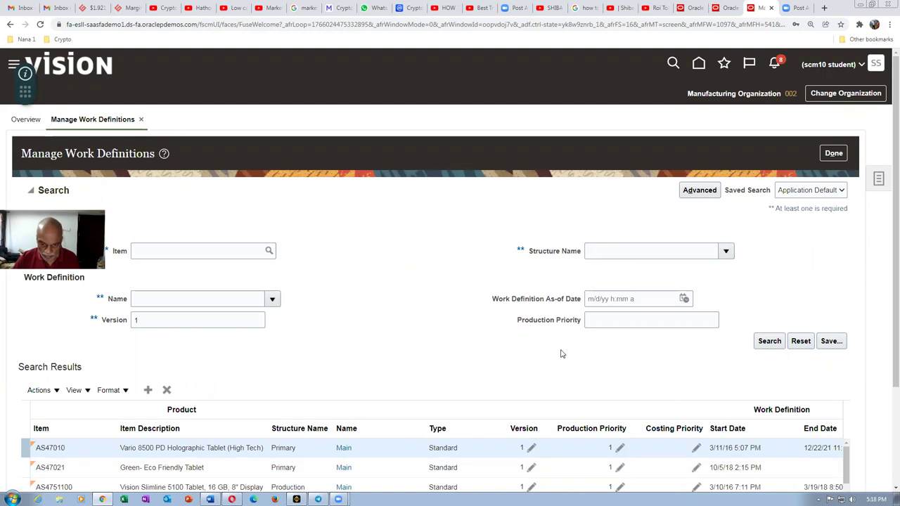
Step: Zoom the page in, open the AS47010 Main versions, and add a new version 3 row
{"action": "key", "text": "ctrl+plus"}
{"action": "scroll", "coordinate": [567, 367], "scroll_direction": "down", "scroll_amount": 2}
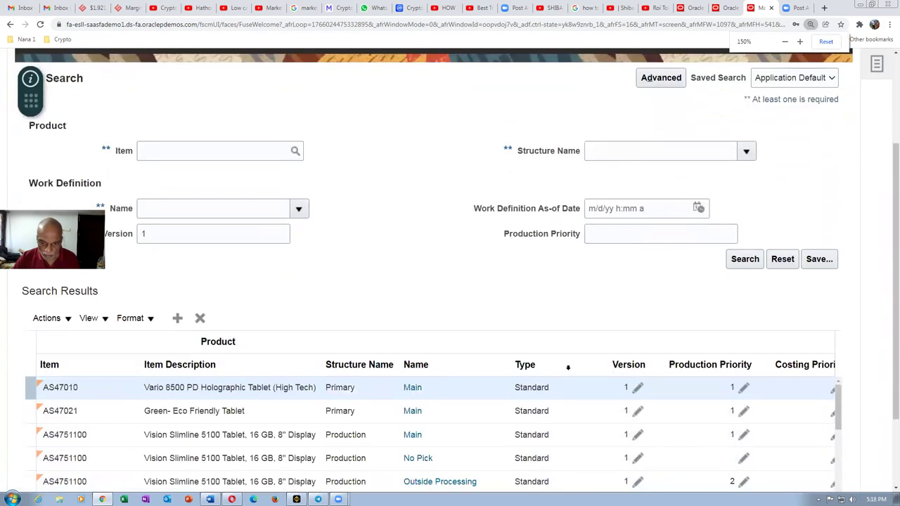
{"action": "left_click", "coordinate": [637, 390]}
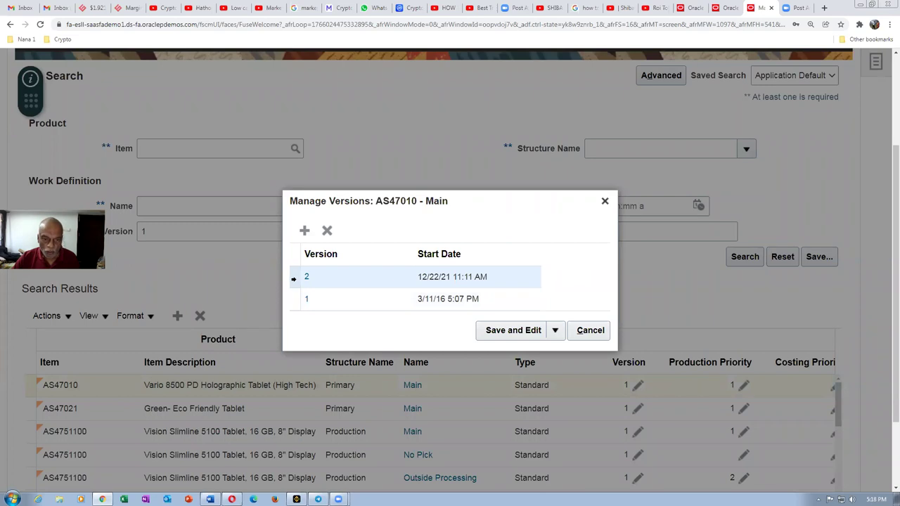
{"action": "left_click", "coordinate": [306, 230]}
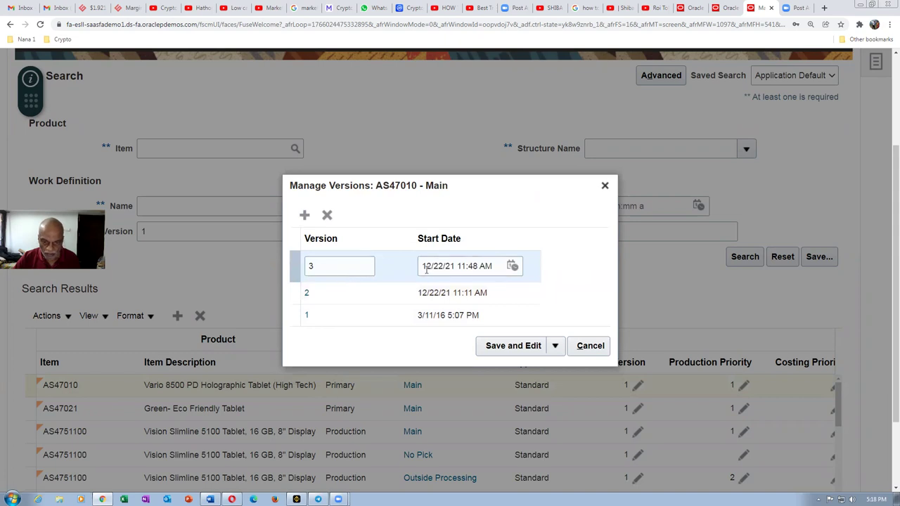
Step: Save the new version 3 and open it for editing
{"action": "left_click", "coordinate": [515, 348]}
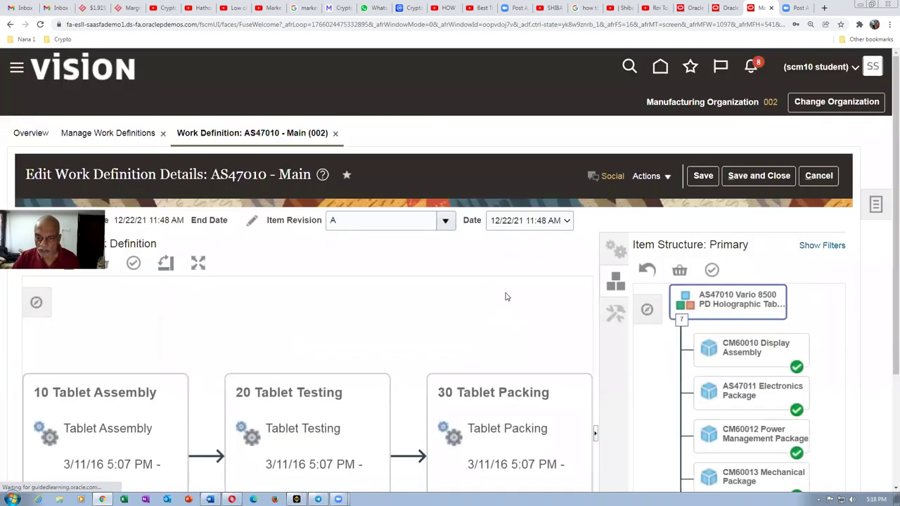
Step: Search the operations palette for 'Test'
{"action": "scroll", "coordinate": [885, 310], "scroll_direction": "down", "scroll_amount": 1}
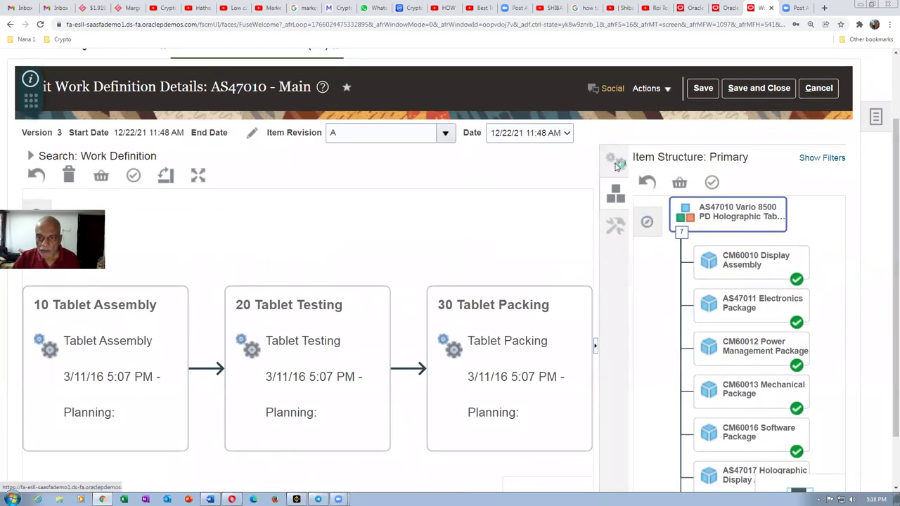
{"action": "left_click", "coordinate": [618, 164]}
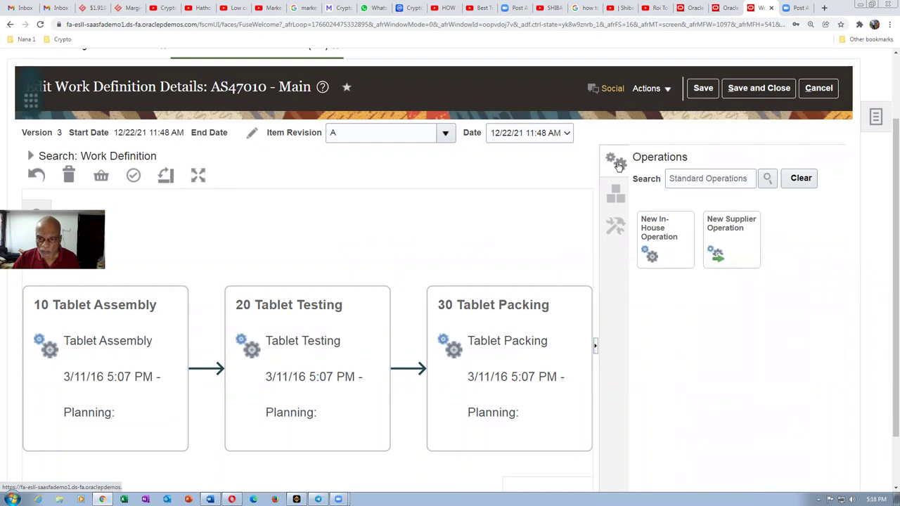
{"action": "left_click", "coordinate": [667, 178]}
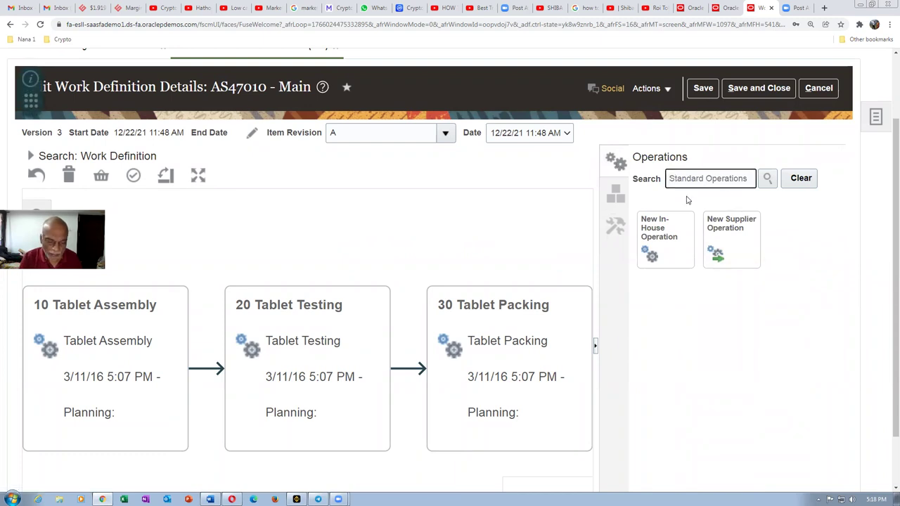
{"action": "type", "text": "Test"}
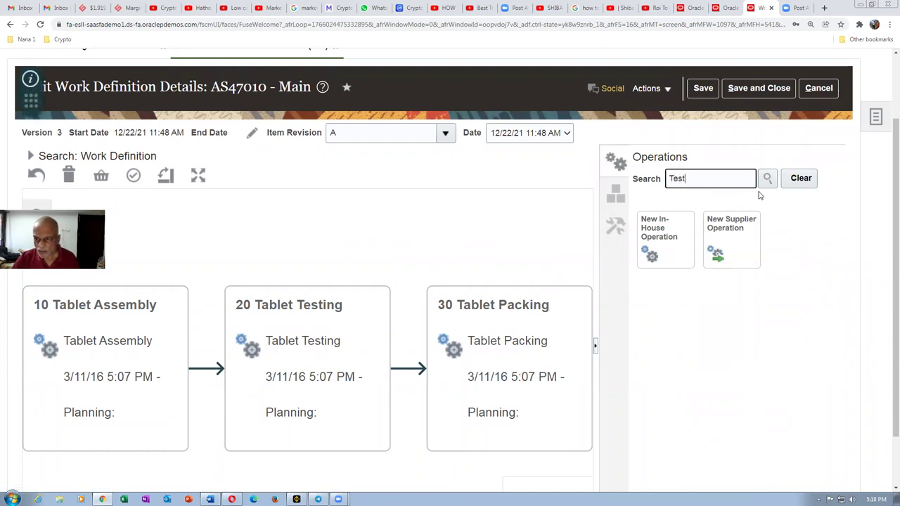
{"action": "left_click", "coordinate": [767, 179]}
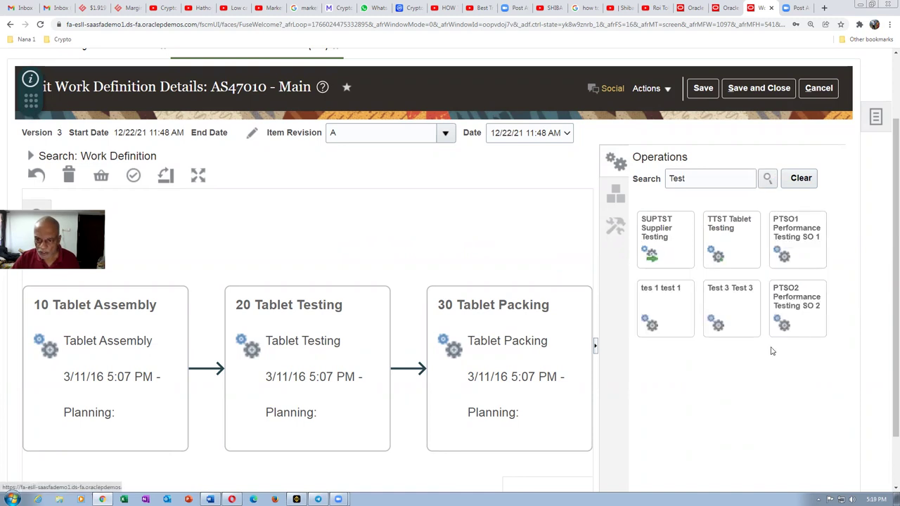
Step: Drag the Test 3 operation onto the diagram and view its details
{"action": "scroll", "coordinate": [497, 262], "scroll_direction": "down", "scroll_amount": 1}
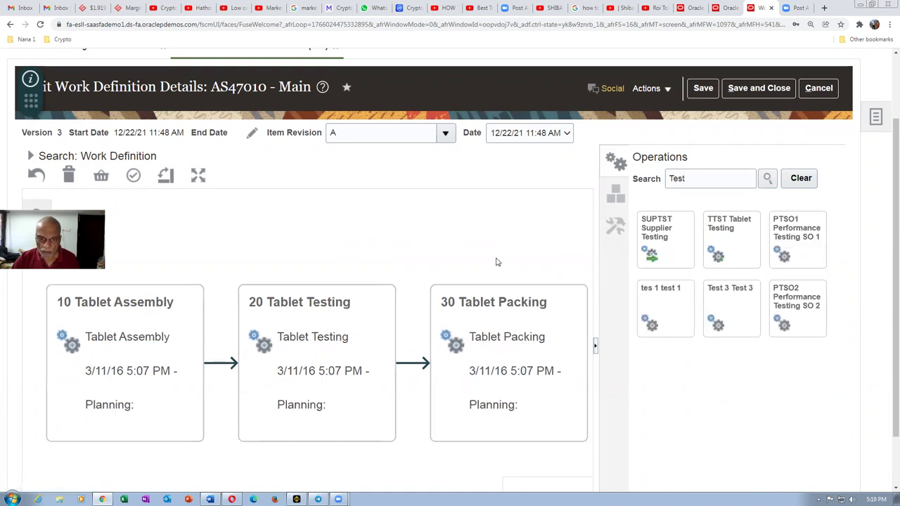
{"action": "scroll", "coordinate": [498, 262], "scroll_direction": "down", "scroll_amount": 1}
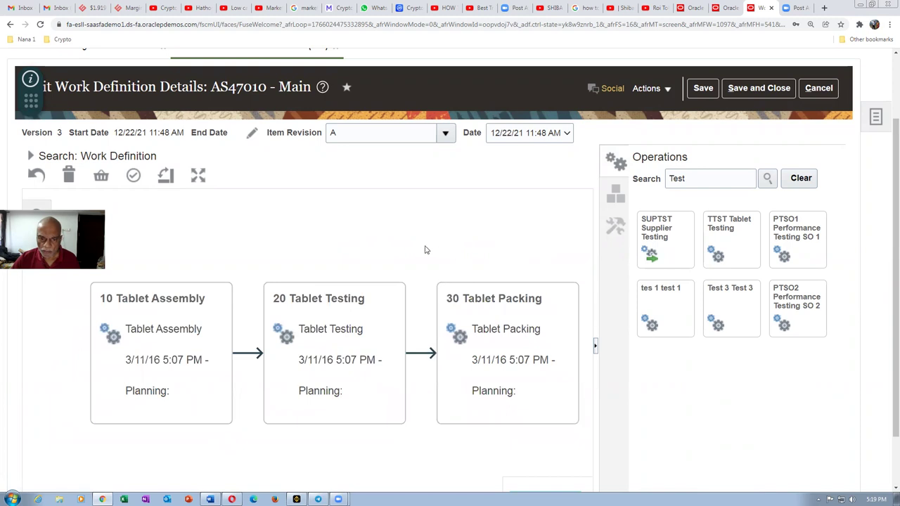
{"action": "scroll", "coordinate": [410, 246], "scroll_direction": "down", "scroll_amount": 4}
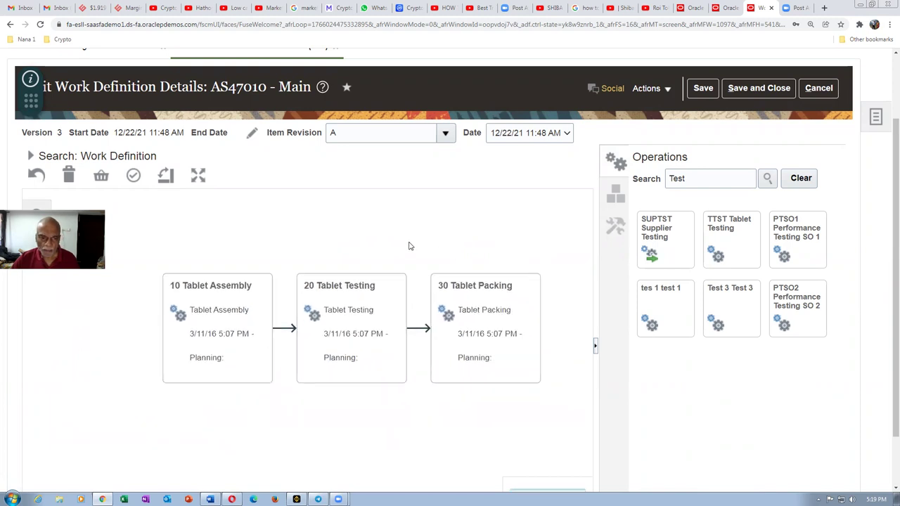
{"action": "left_click_drag", "start_coordinate": [731, 302], "coordinate": [545, 300]}
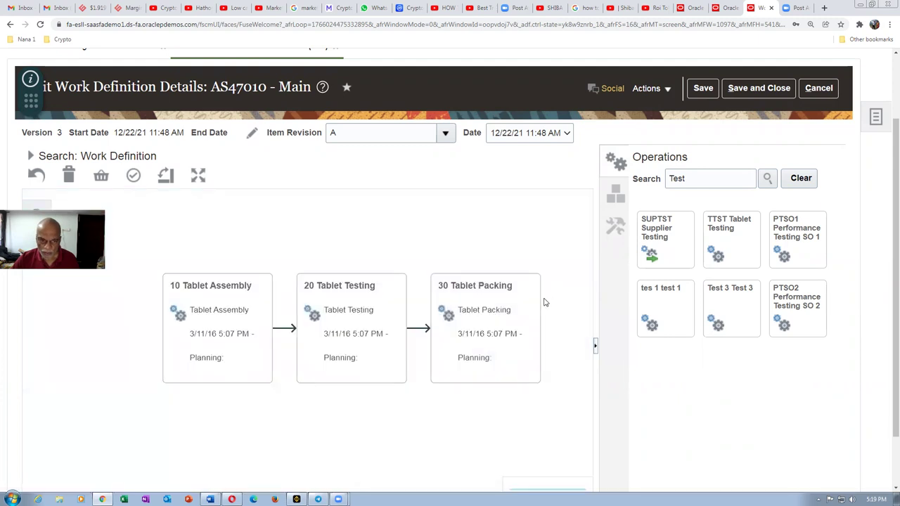
{"action": "scroll", "coordinate": [887, 287], "scroll_direction": "down", "scroll_amount": 1}
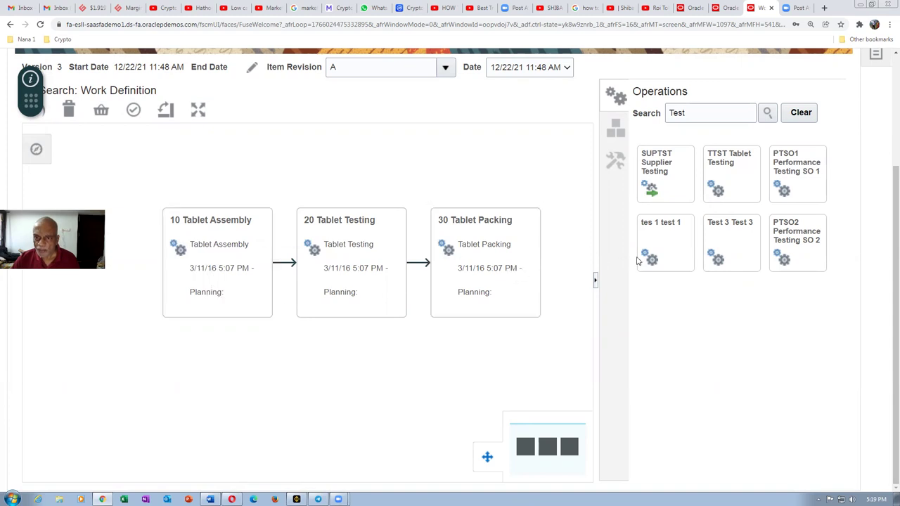
{"action": "left_click", "coordinate": [727, 244]}
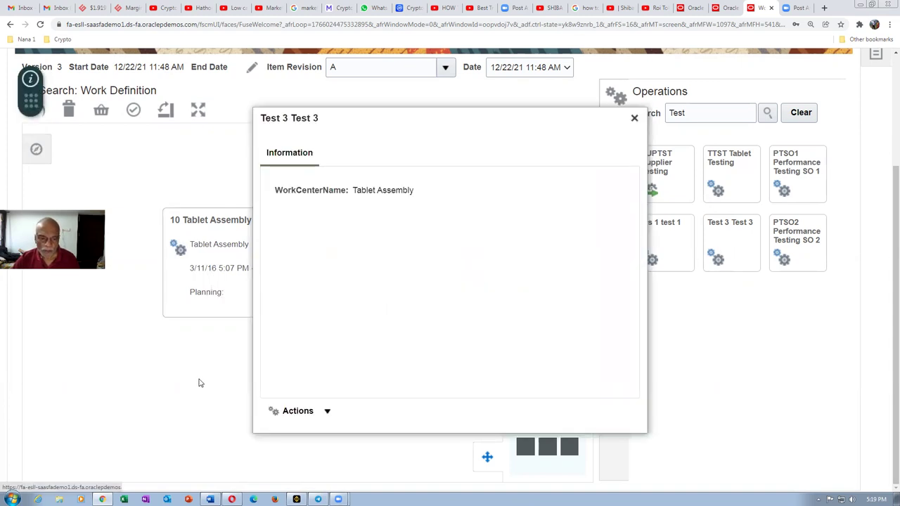
Step: Assign Test 3 to the work definition as operation 40, keeping sequence 40
{"action": "left_click", "coordinate": [289, 413]}
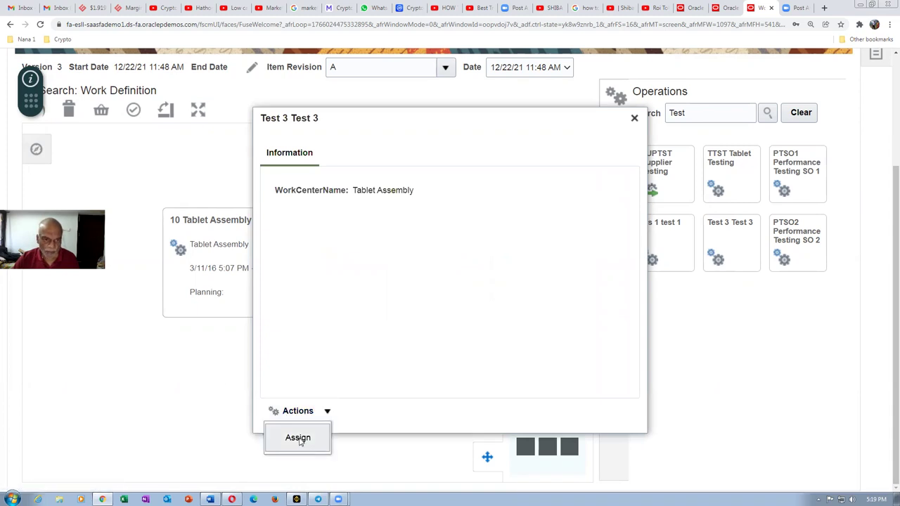
{"action": "left_click", "coordinate": [299, 438]}
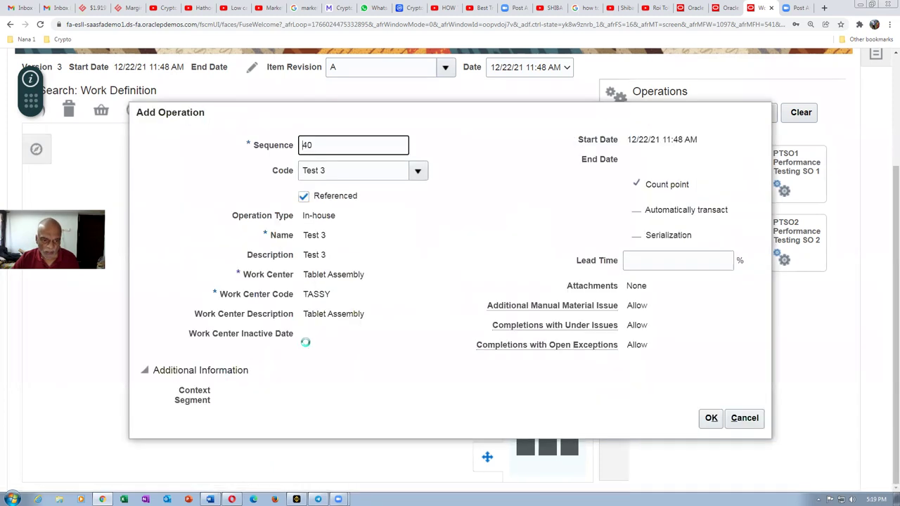
{"action": "left_click", "coordinate": [709, 418]}
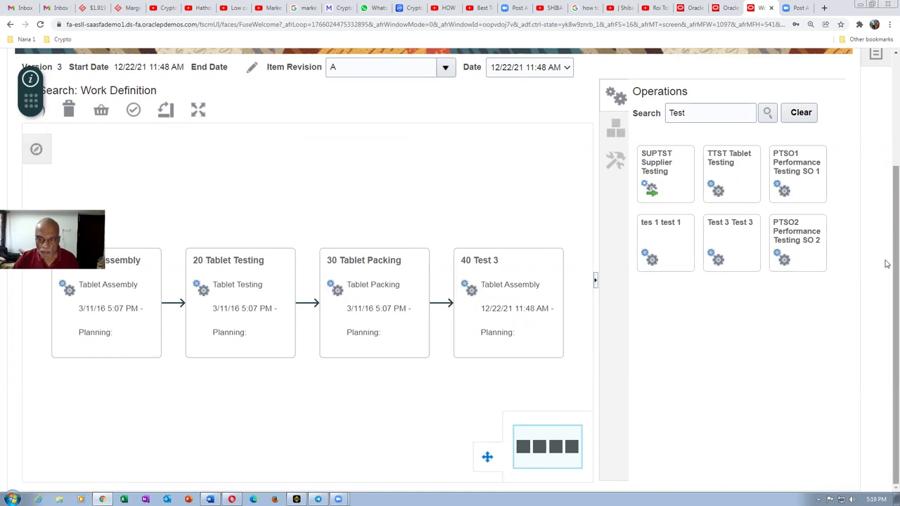
Step: Check the resources of operation 40 Test 3, then save and close version 3
{"action": "scroll", "coordinate": [884, 227], "scroll_direction": "up", "scroll_amount": 1}
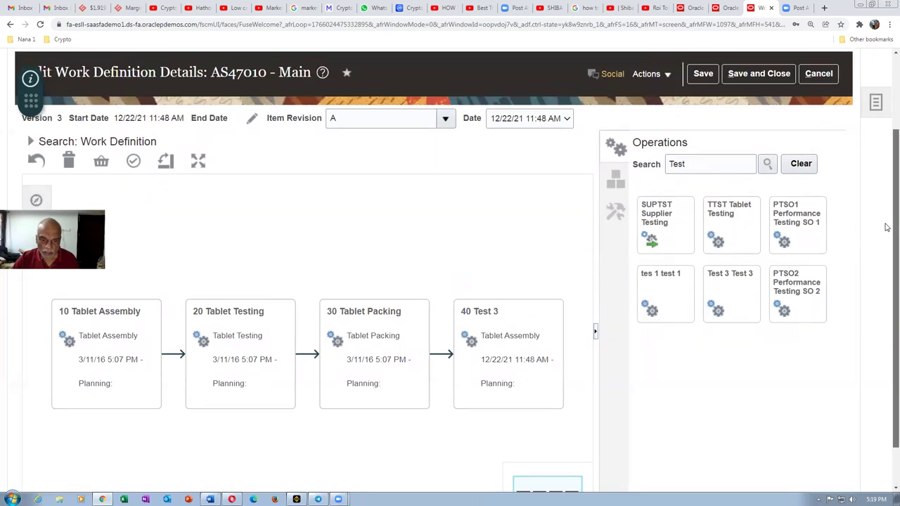
{"action": "scroll", "coordinate": [885, 281], "scroll_direction": "down", "scroll_amount": 1}
{"action": "left_click", "coordinate": [516, 313]}
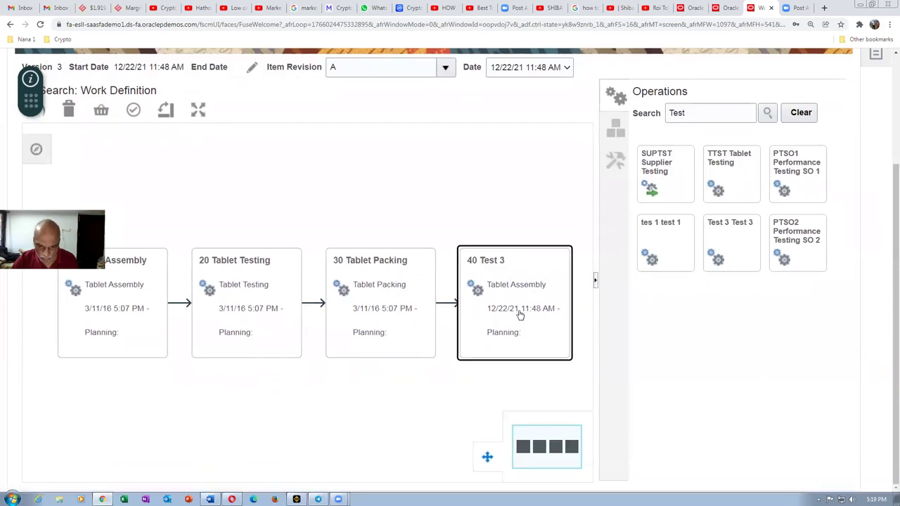
{"action": "left_click", "coordinate": [520, 315]}
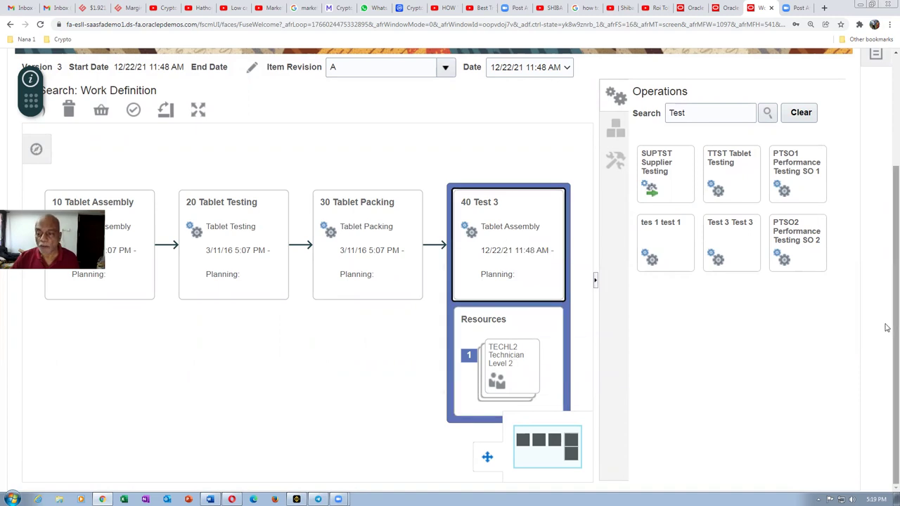
{"action": "scroll", "coordinate": [888, 296], "scroll_direction": "up", "scroll_amount": 2}
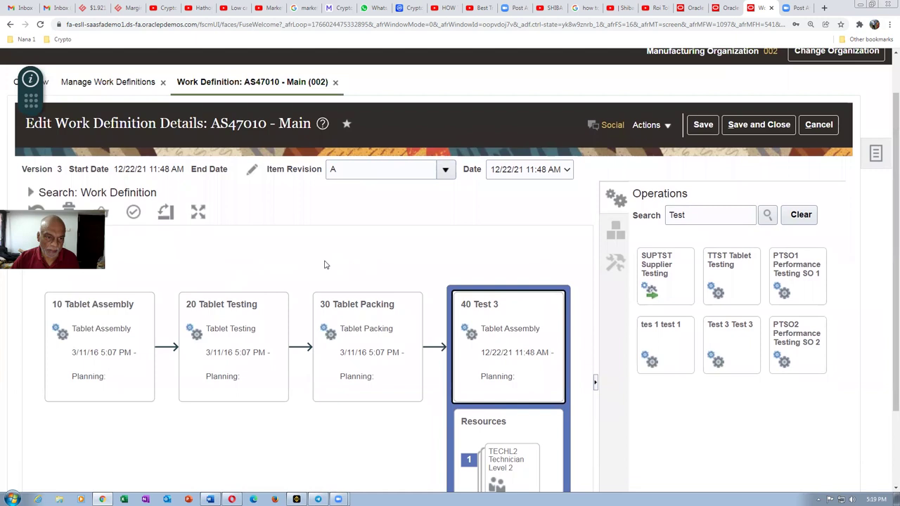
{"action": "left_click", "coordinate": [771, 127]}
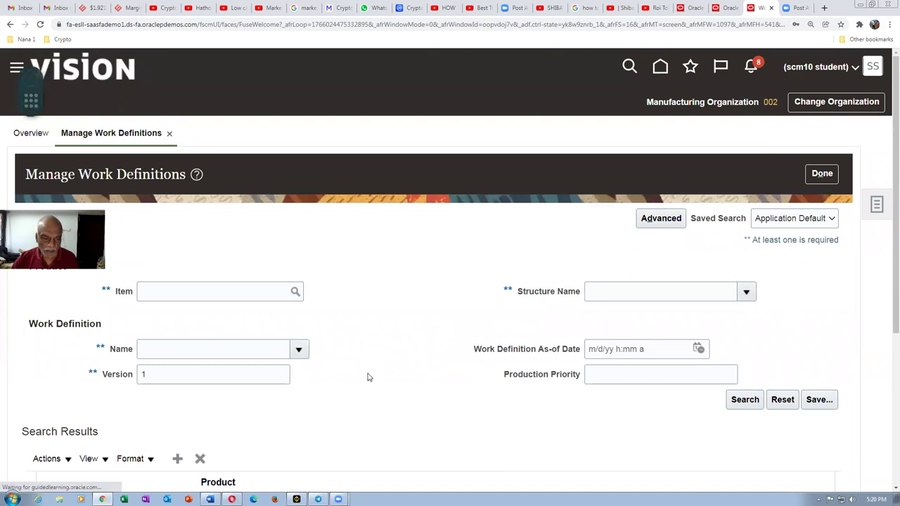
Step: Open the version 1 AS47010 Main work definition and search its operations palette for 'Tes'
{"action": "scroll", "coordinate": [826, 288], "scroll_direction": "down", "scroll_amount": 1}
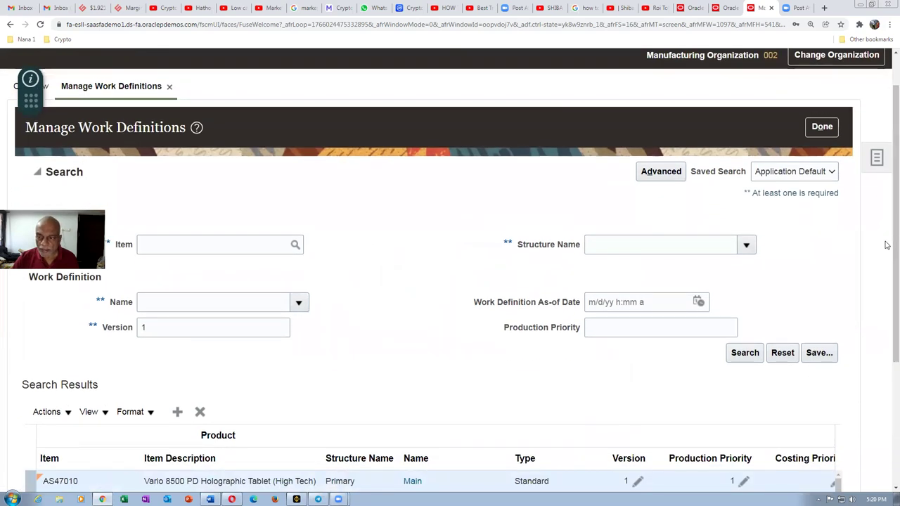
{"action": "scroll", "coordinate": [887, 281], "scroll_direction": "down", "scroll_amount": 2}
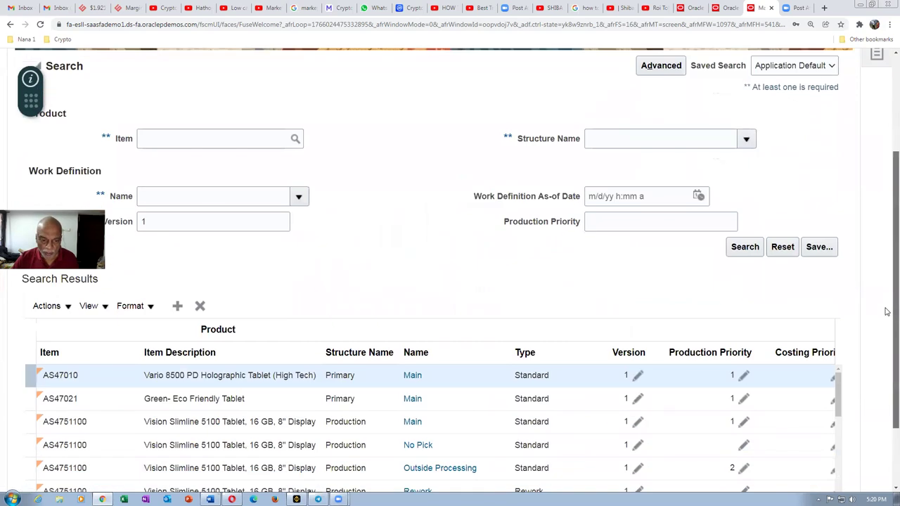
{"action": "left_click", "coordinate": [415, 376]}
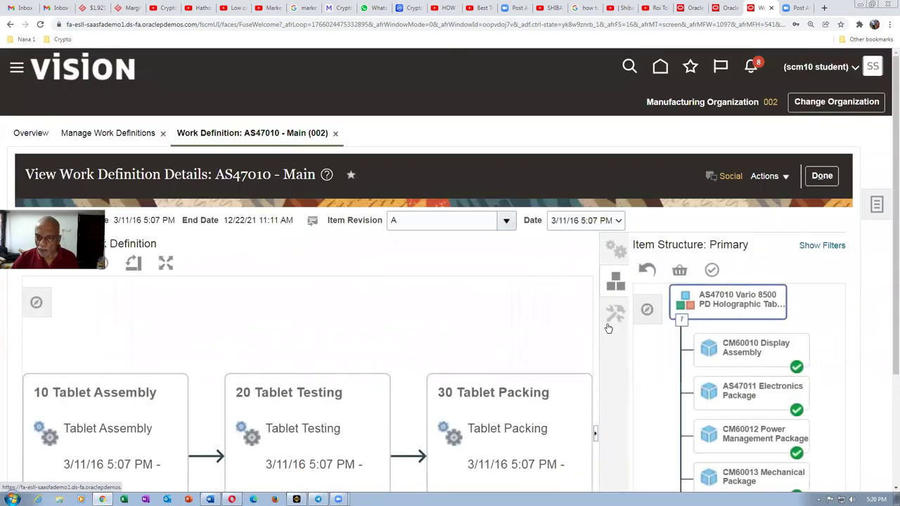
{"action": "left_click", "coordinate": [619, 250]}
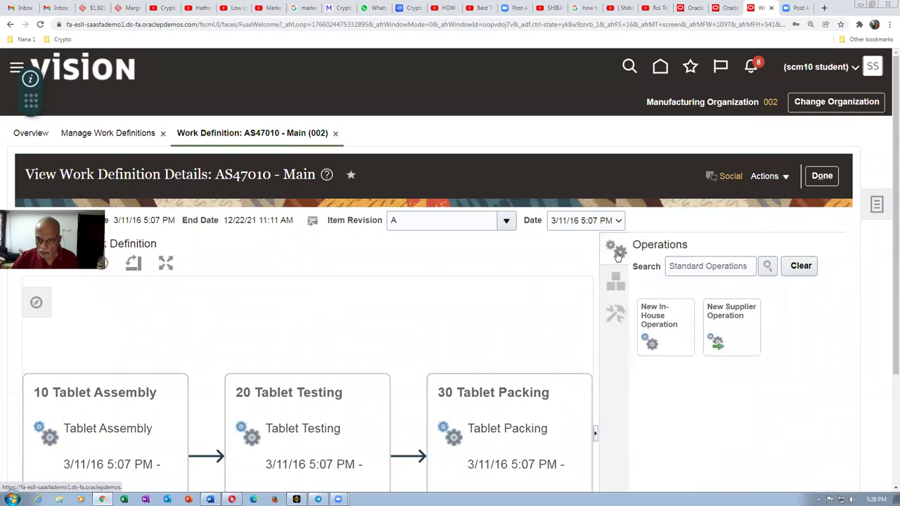
{"action": "left_click", "coordinate": [682, 269]}
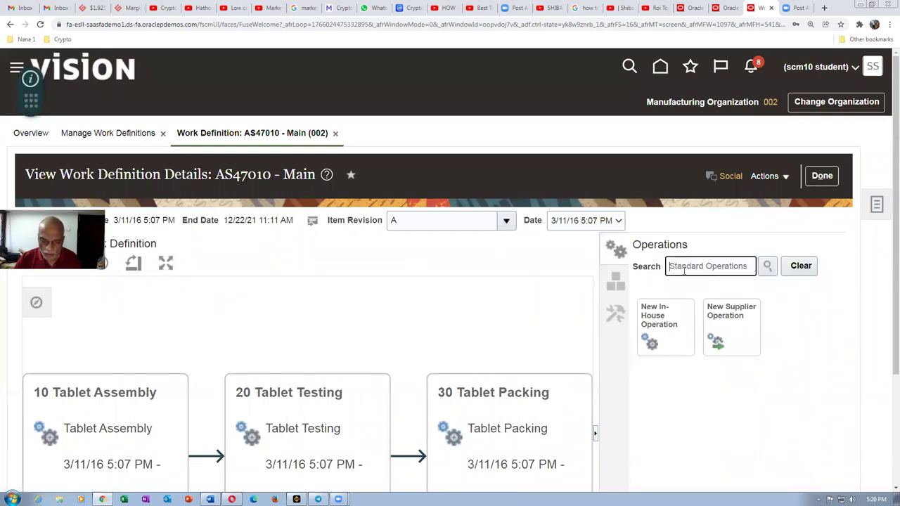
{"action": "type", "text": "Test"}
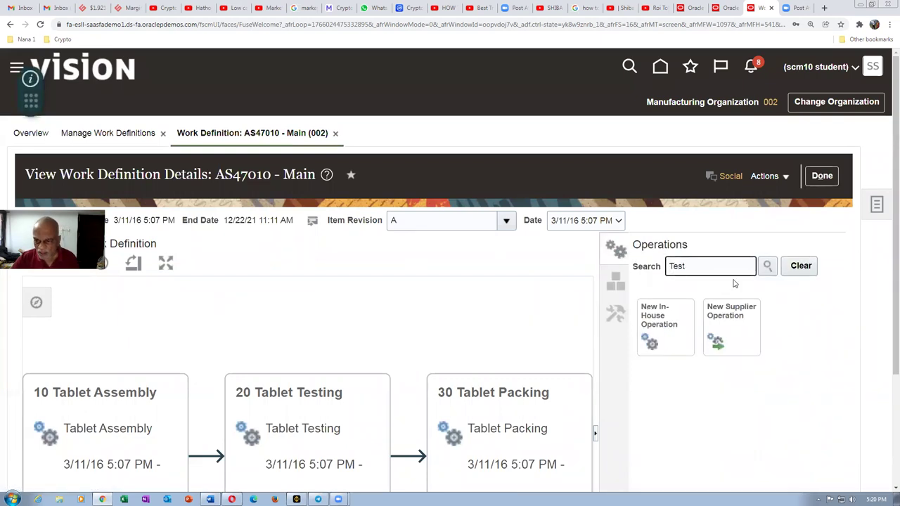
{"action": "left_click", "coordinate": [769, 271]}
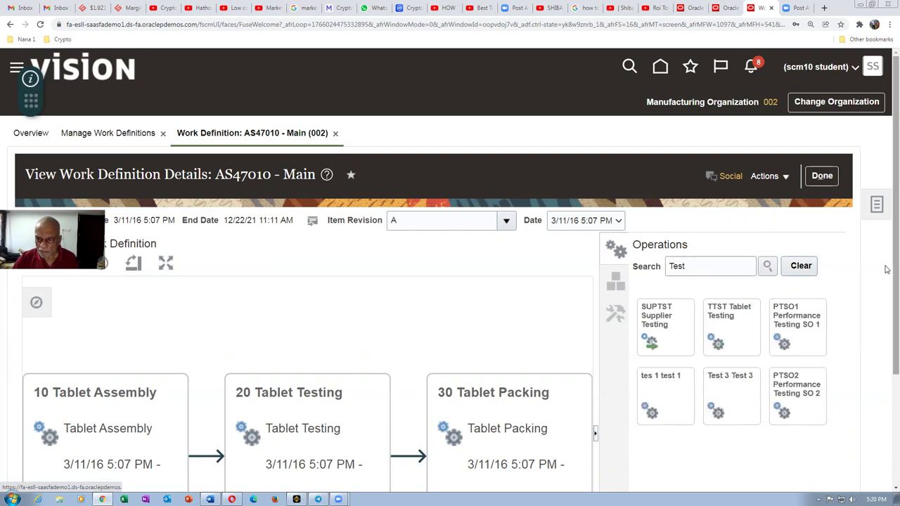
Step: Review the Test 3 operation details, then close the version 1 editor
{"action": "scroll", "coordinate": [886, 267], "scroll_direction": "down", "scroll_amount": 3}
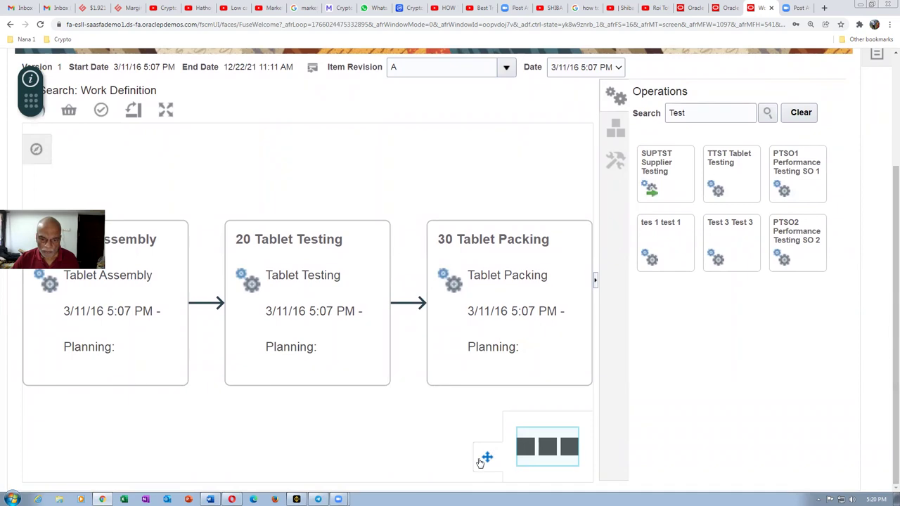
{"action": "left_click", "coordinate": [488, 458]}
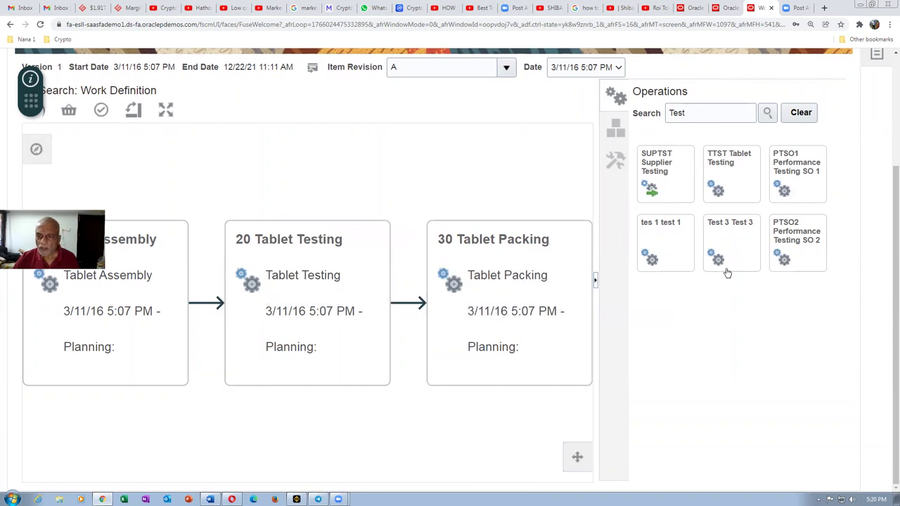
{"action": "left_click", "coordinate": [736, 246]}
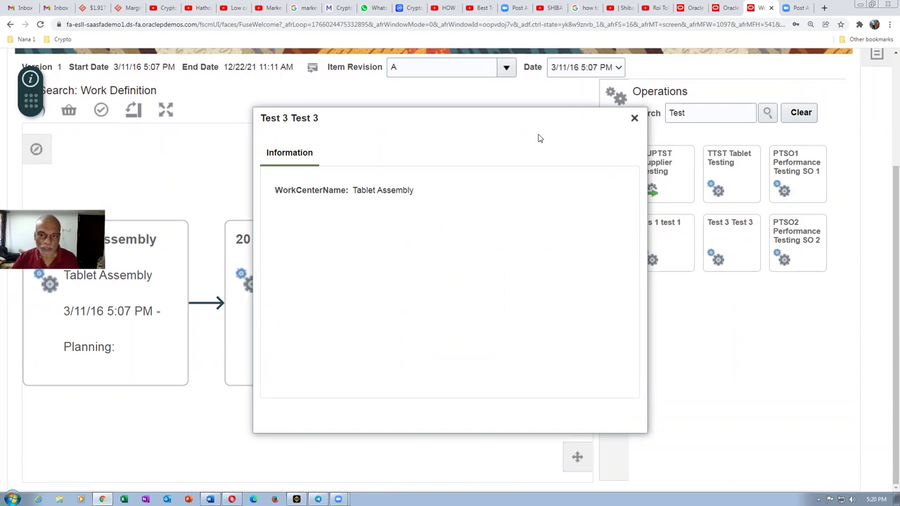
{"action": "left_click", "coordinate": [634, 120]}
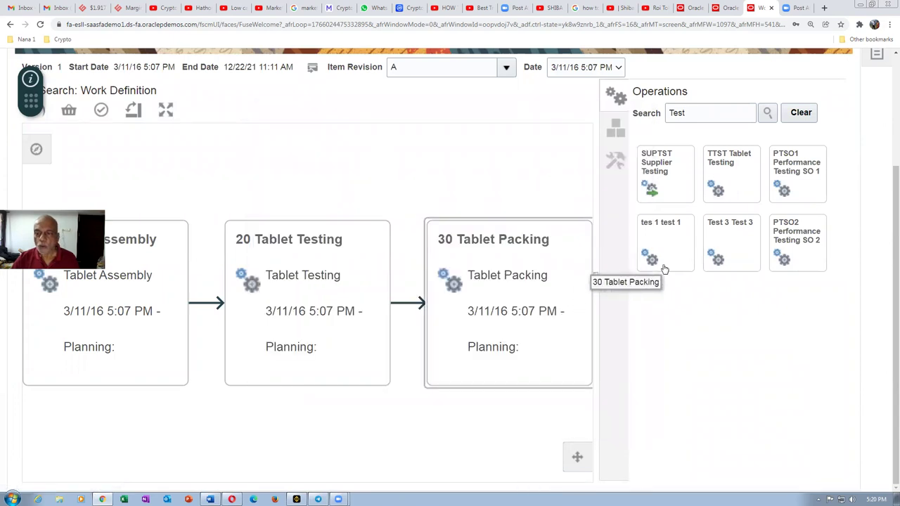
{"action": "left_click", "coordinate": [746, 240]}
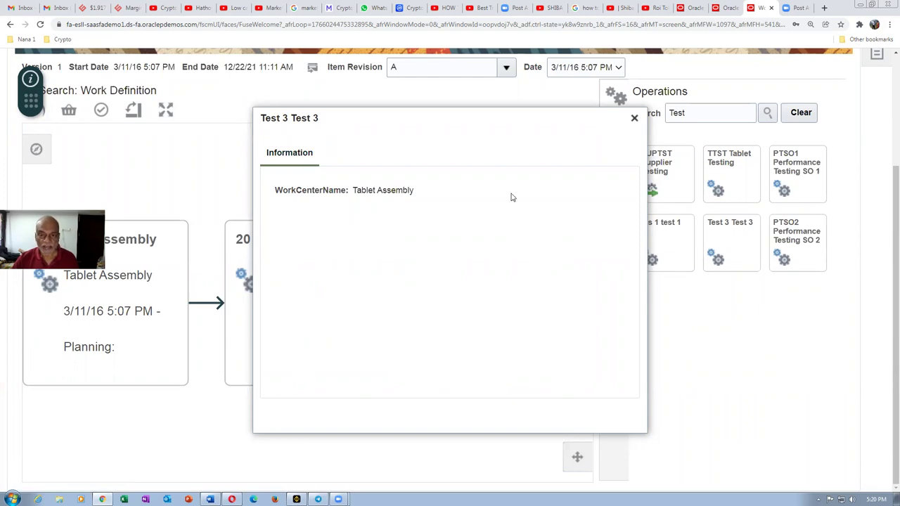
{"action": "left_click", "coordinate": [634, 118]}
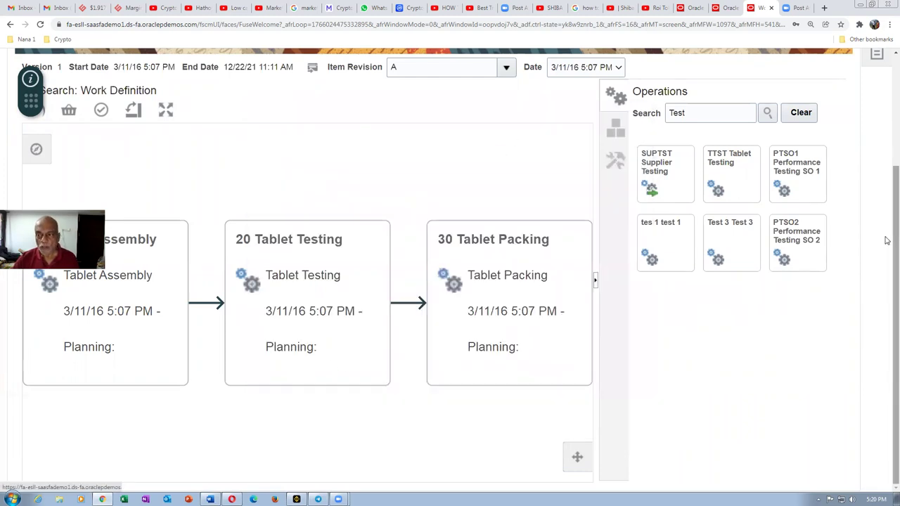
{"action": "scroll", "coordinate": [886, 222], "scroll_direction": "up", "scroll_amount": 2}
{"action": "left_click", "coordinate": [821, 159]}
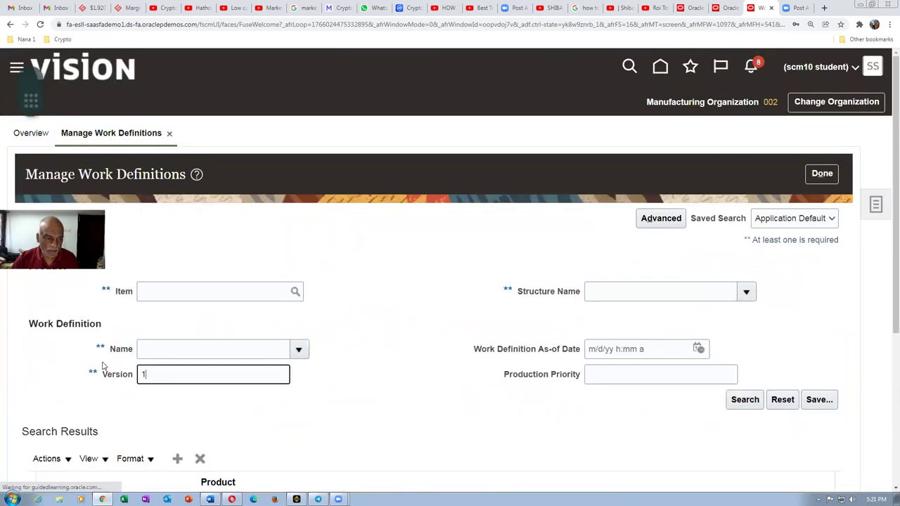
Step: Search for version 3 and open the AS47010 Main work definition
{"action": "type", "text": "3"}
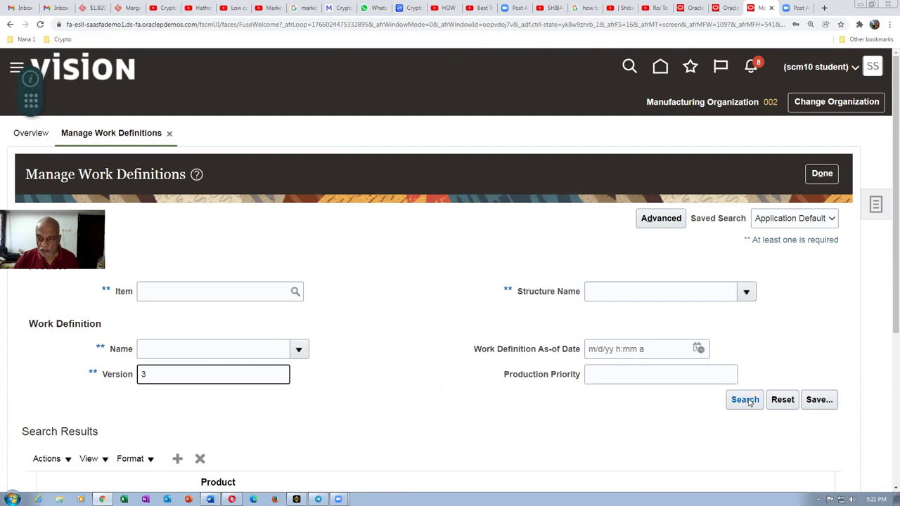
{"action": "left_click", "coordinate": [745, 399]}
{"action": "scroll", "coordinate": [414, 323], "scroll_direction": "down", "scroll_amount": 2}
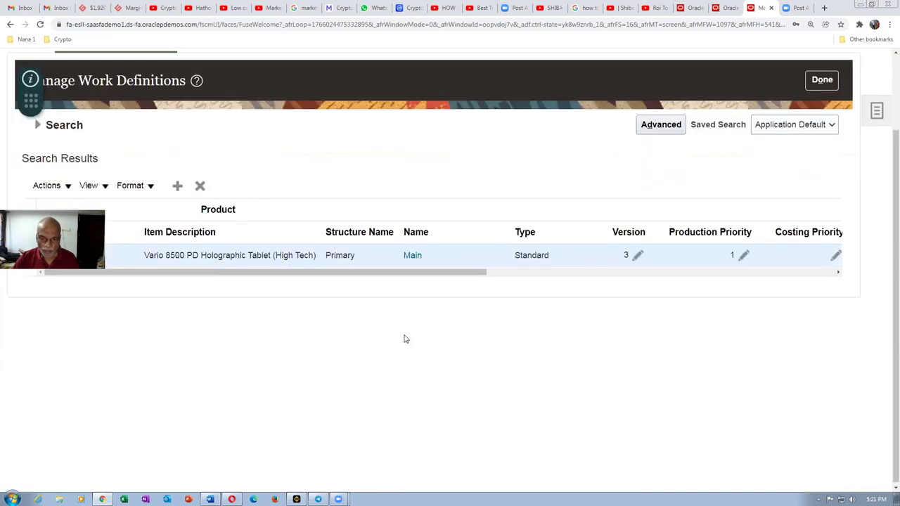
{"action": "left_click", "coordinate": [413, 257]}
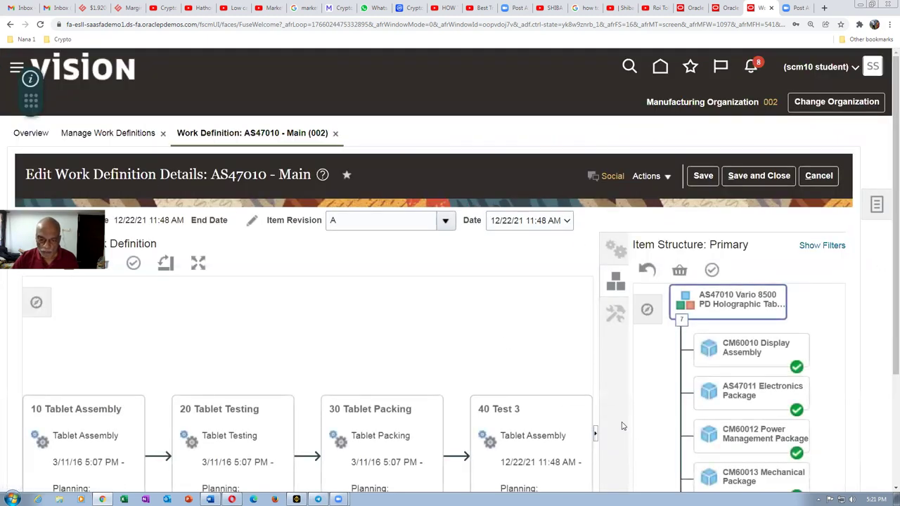
Step: Show operation 40 Test 3's TECHL2 resource, then leave without saving
{"action": "scroll", "coordinate": [885, 338], "scroll_direction": "down", "scroll_amount": 2}
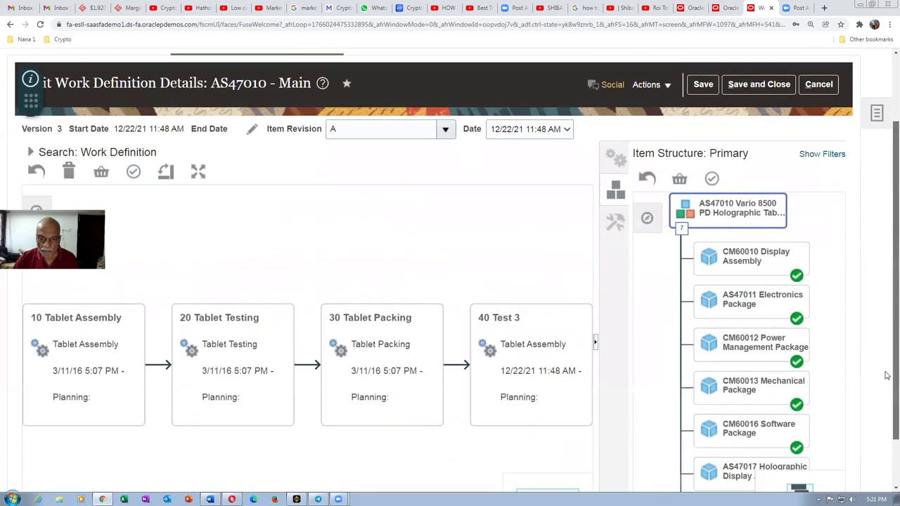
{"action": "left_click", "coordinate": [533, 328]}
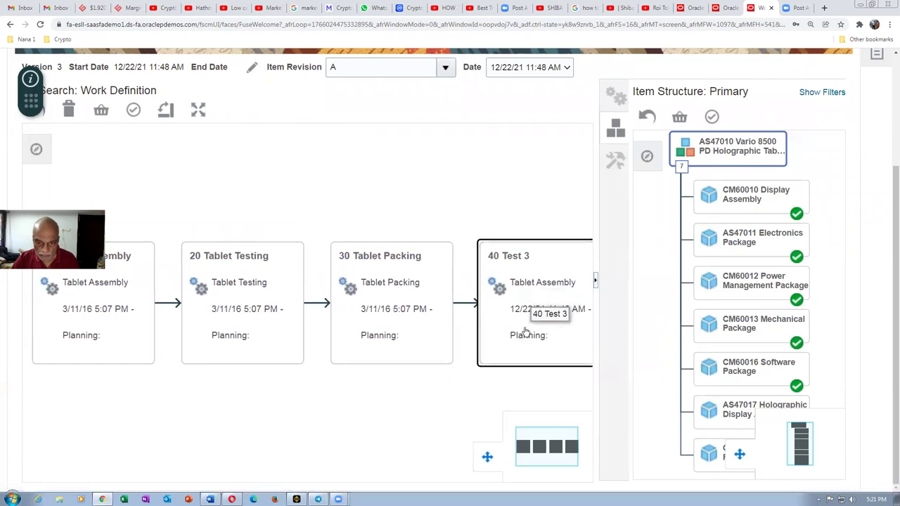
{"action": "left_click", "coordinate": [526, 333]}
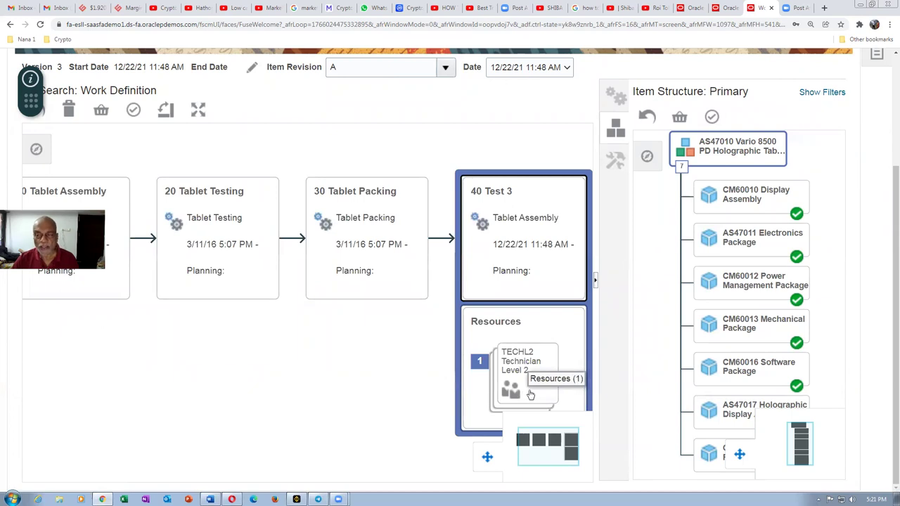
{"action": "scroll", "coordinate": [887, 240], "scroll_direction": "up", "scroll_amount": 3}
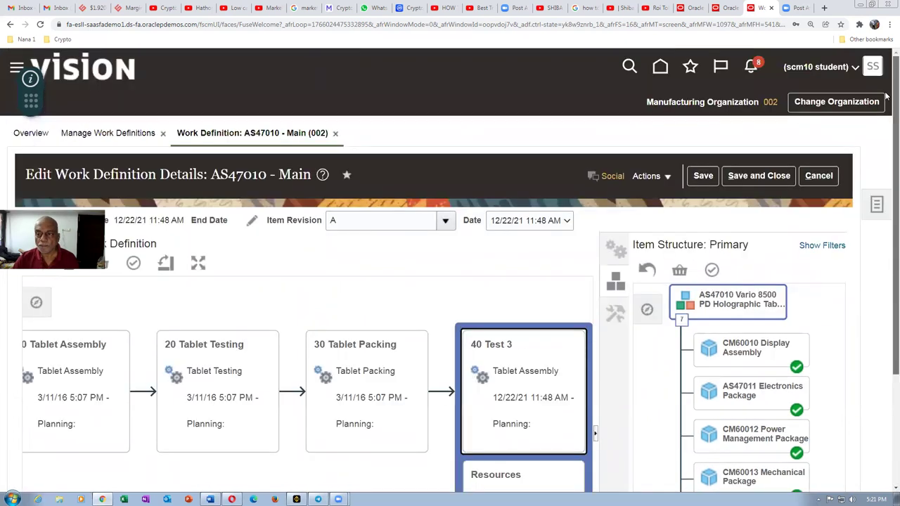
{"action": "left_click", "coordinate": [820, 180]}
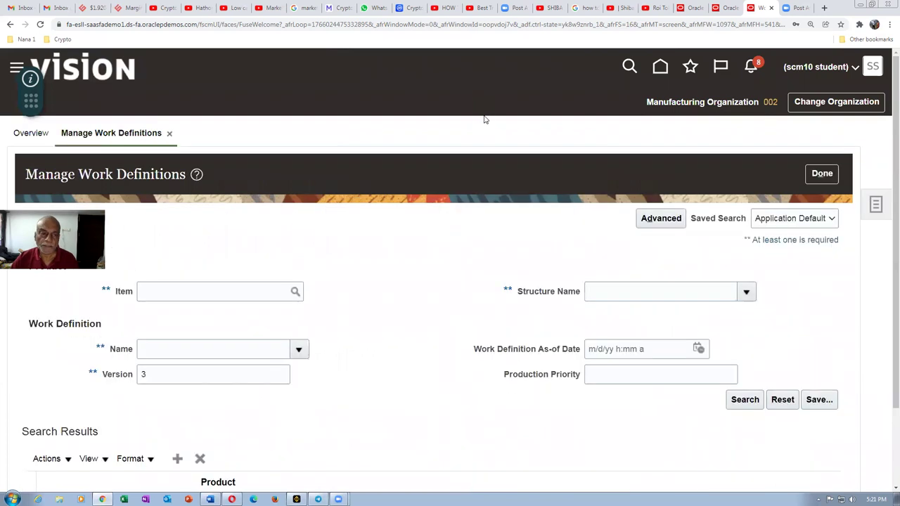
Step: Close work definitions and go to Manage Standard Operations from the Tasks panel
{"action": "left_click", "coordinate": [822, 175]}
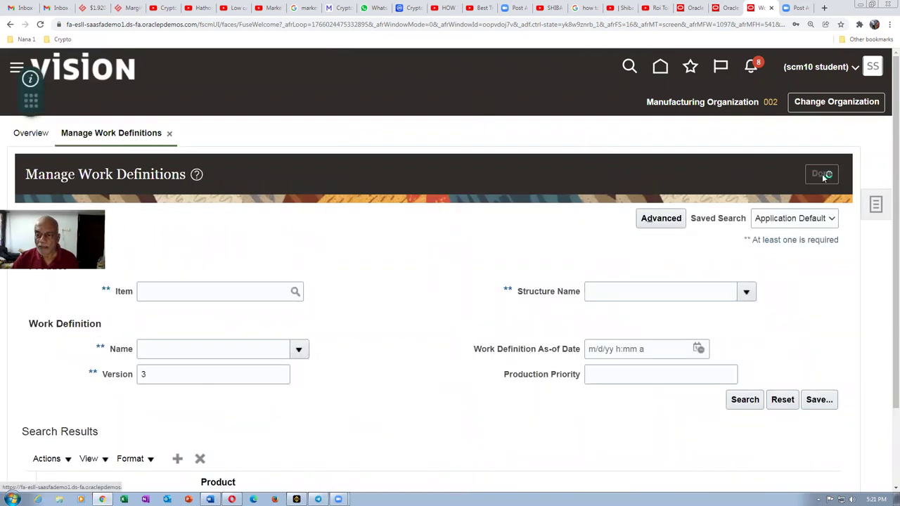
{"action": "left_click", "coordinate": [875, 204]}
{"action": "left_click", "coordinate": [831, 246]}
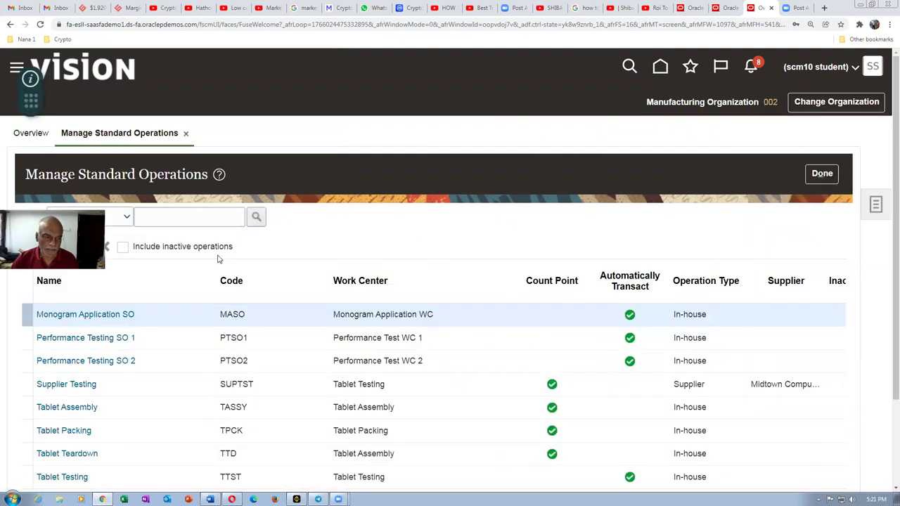
{"action": "scroll", "coordinate": [166, 338], "scroll_direction": "down", "scroll_amount": 3}
Step: Add LCD Panel Assy Equipment as resource 20 to Test 3 and submit for approval
{"action": "left_click", "coordinate": [48, 416]}
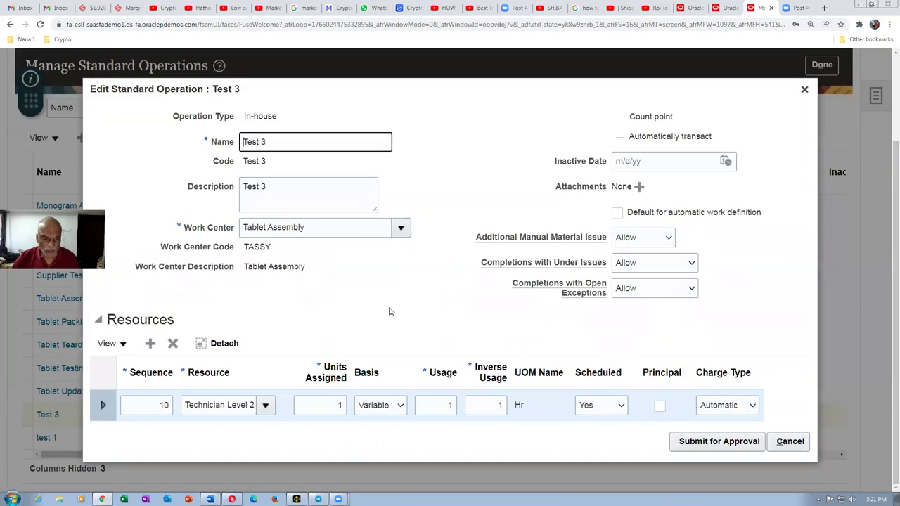
{"action": "left_click", "coordinate": [150, 344]}
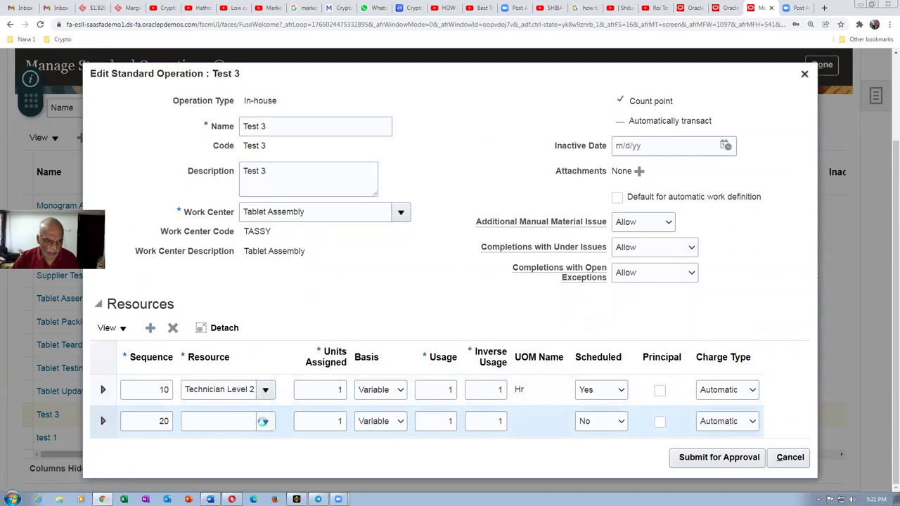
{"action": "left_click", "coordinate": [225, 382]}
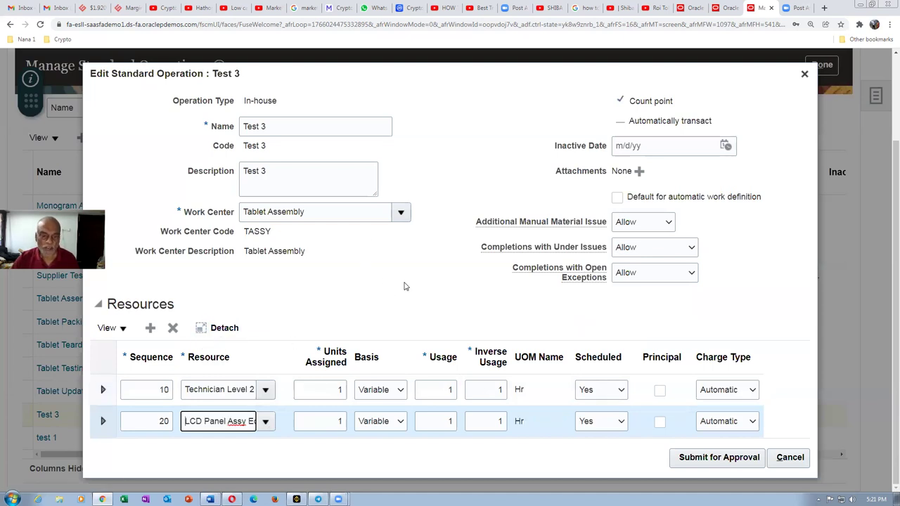
{"action": "left_click", "coordinate": [739, 461]}
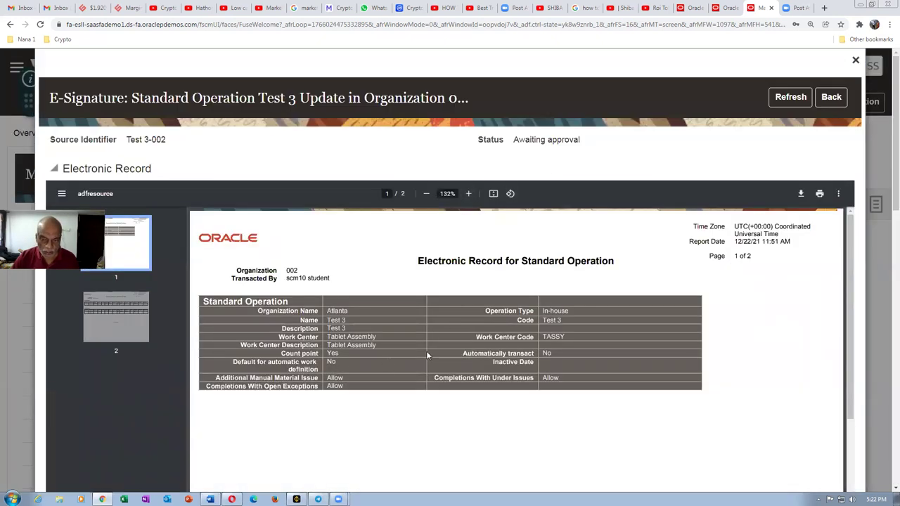
Step: Review the resources on page 2 of the e-record PDF, then switch to the approver's browser
{"action": "left_click_drag", "start_coordinate": [851, 260], "coordinate": [684, 467]}
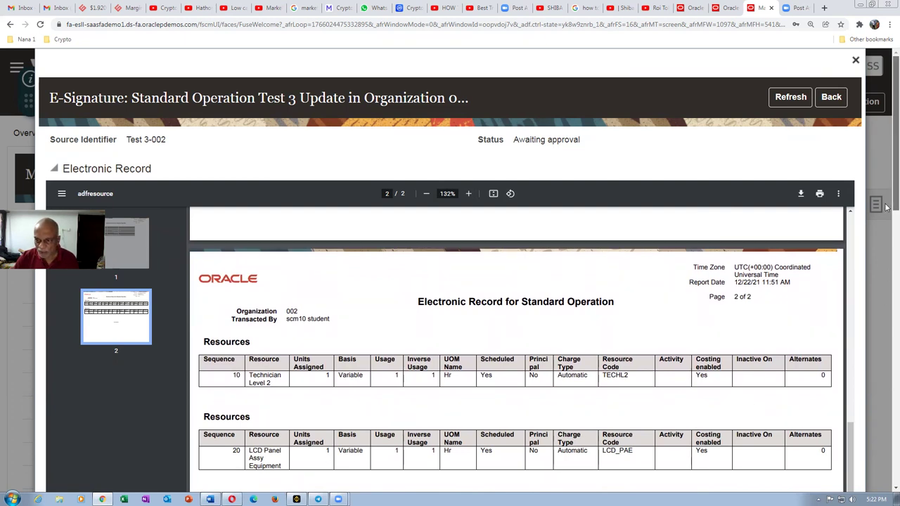
{"action": "scroll", "coordinate": [886, 251], "scroll_direction": "down", "scroll_amount": 2}
{"action": "scroll", "coordinate": [886, 252], "scroll_direction": "up", "scroll_amount": 2}
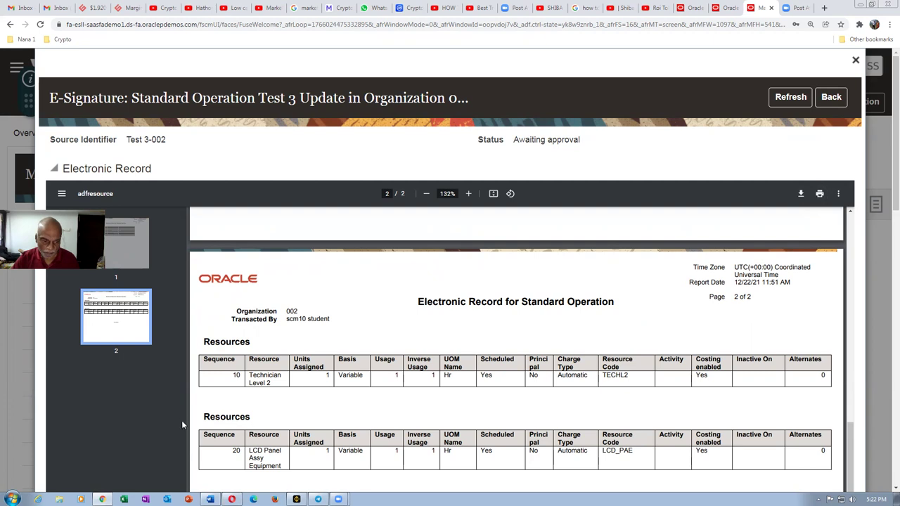
{"action": "left_click", "coordinate": [232, 499]}
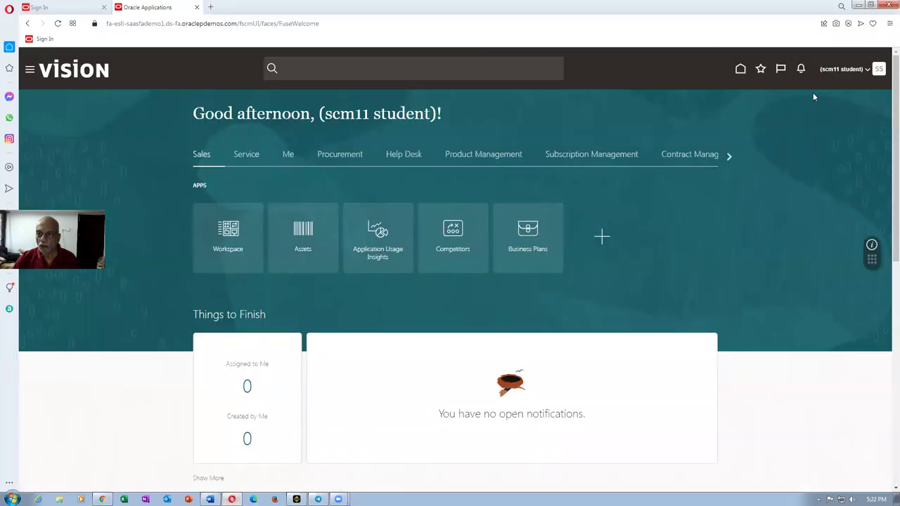
Step: Check the approver's notifications until the Test 3 update approval request appears, and open it
{"action": "left_click", "coordinate": [801, 69]}
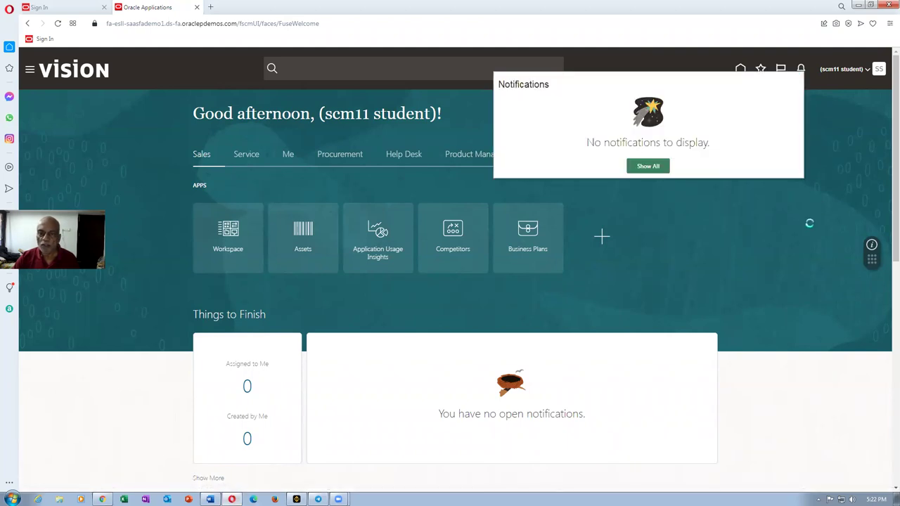
{"action": "left_click", "coordinate": [801, 231]}
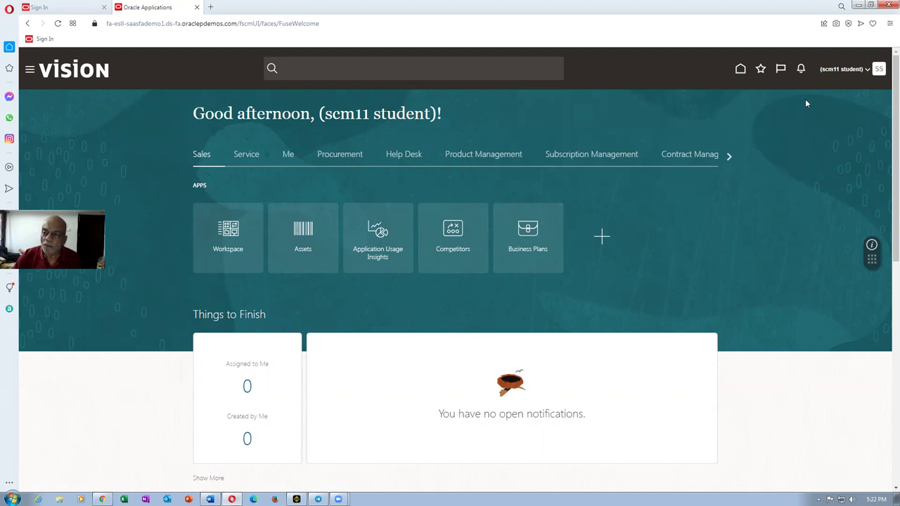
{"action": "left_click", "coordinate": [801, 69]}
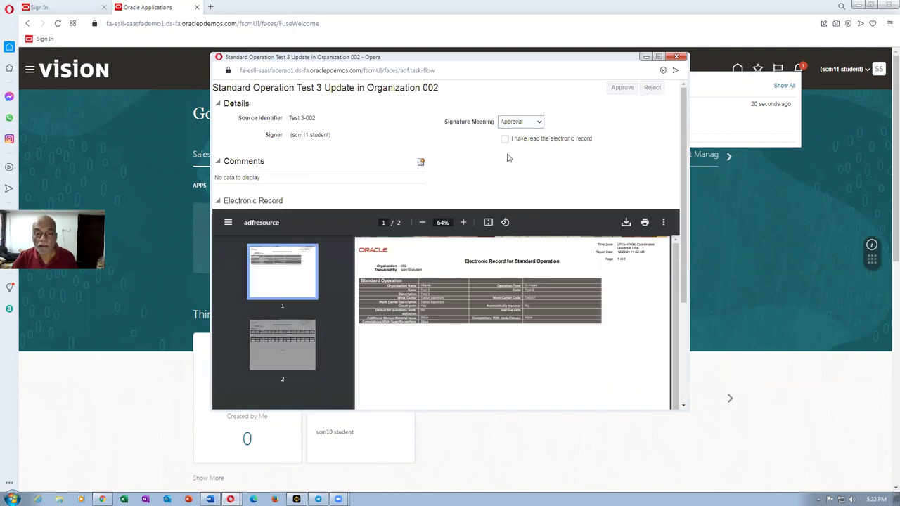
Step: Approve the Test 3 update and sign it with the approver's user name and password
{"action": "left_click", "coordinate": [505, 140]}
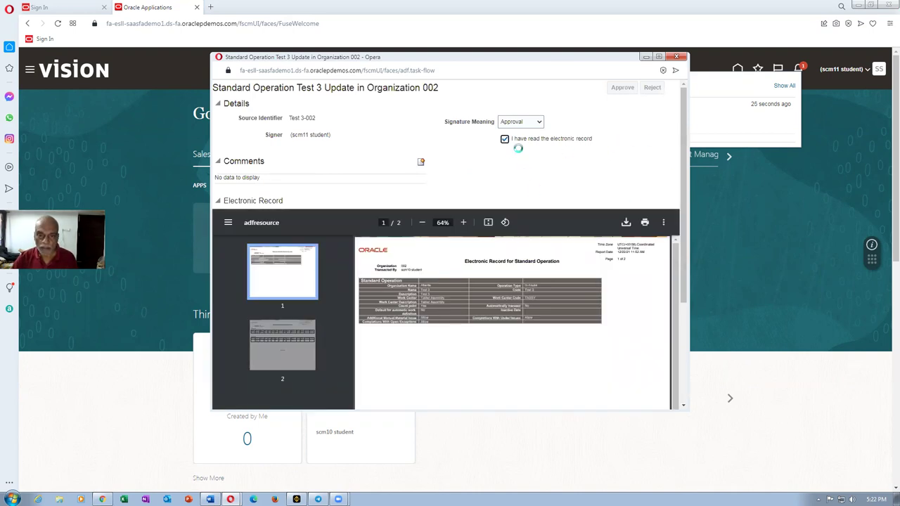
{"action": "left_click", "coordinate": [623, 88]}
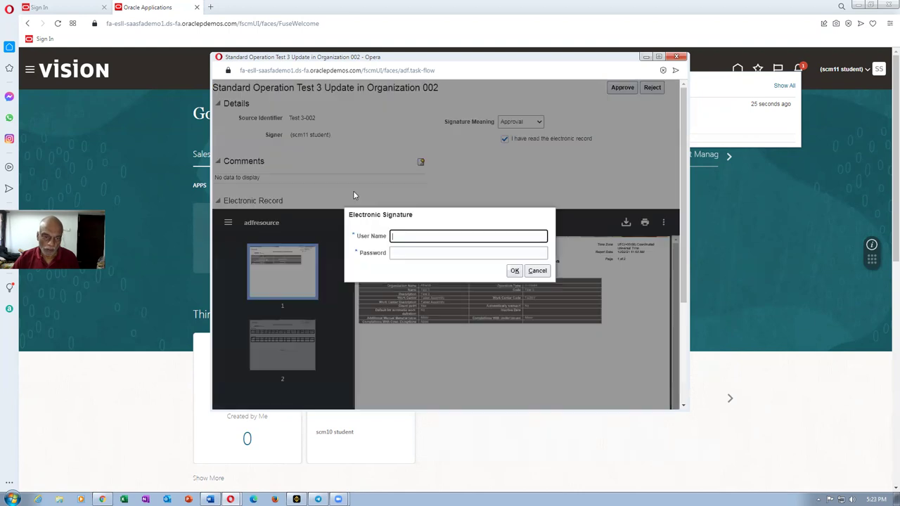
{"action": "left_click", "coordinate": [414, 236]}
{"action": "type", "text": "scm11.student"}
{"action": "key", "text": "Tab"}
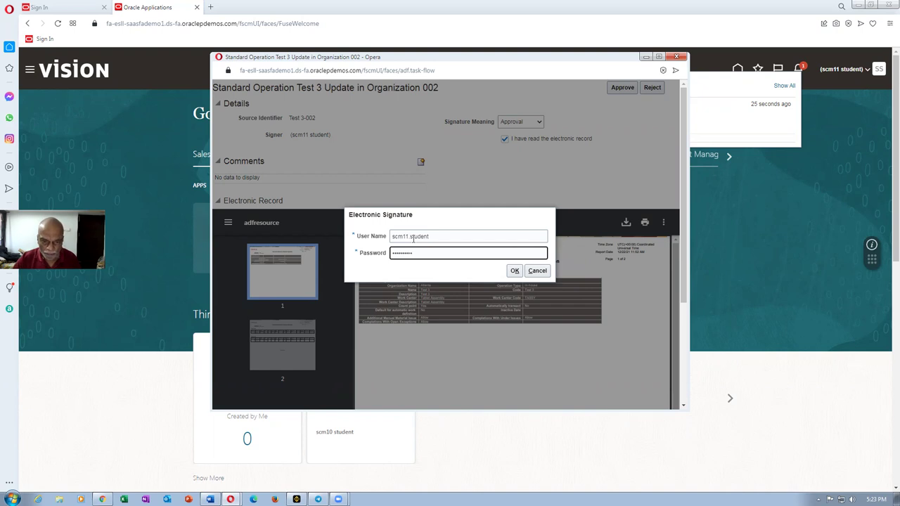
{"action": "left_click", "coordinate": [515, 271]}
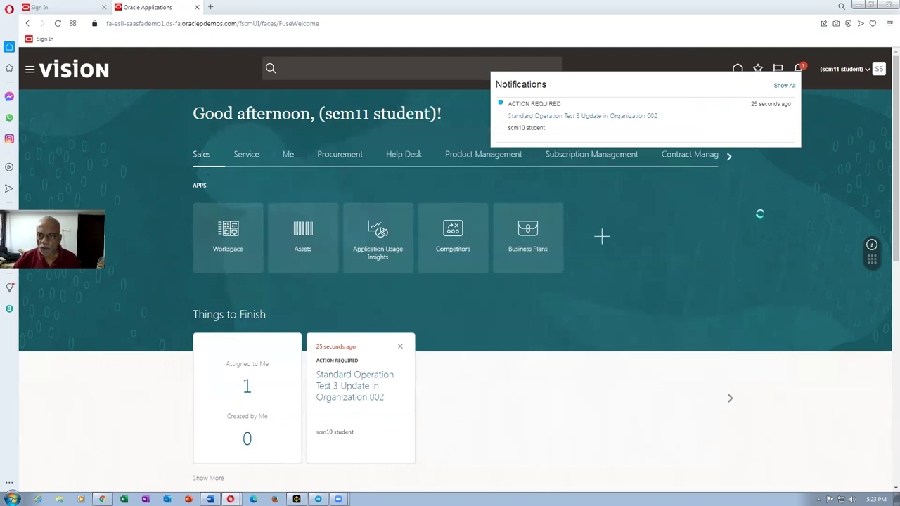
Step: Confirm the approver's notifications are cleared and return to the submitter's e-signature record window
{"action": "left_click", "coordinate": [760, 214]}
{"action": "left_click", "coordinate": [799, 71]}
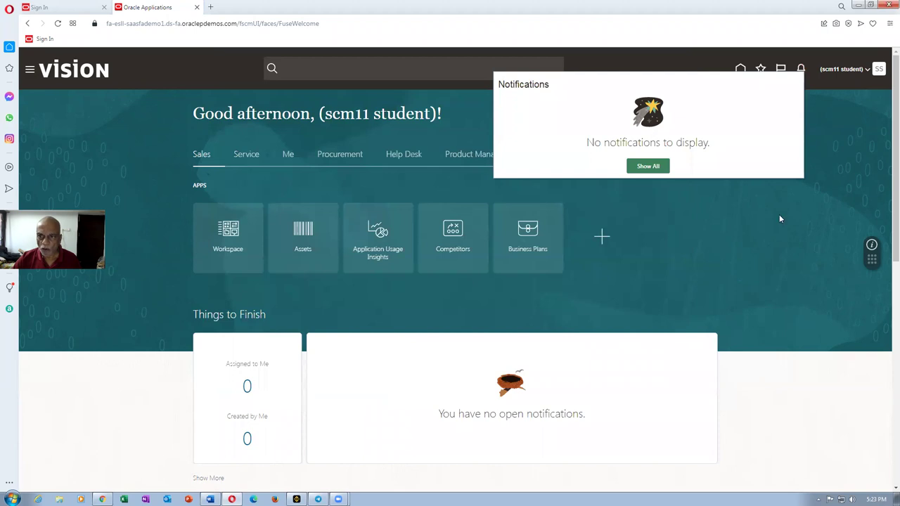
{"action": "left_click", "coordinate": [779, 219]}
{"action": "key", "text": "alt+Tab"}
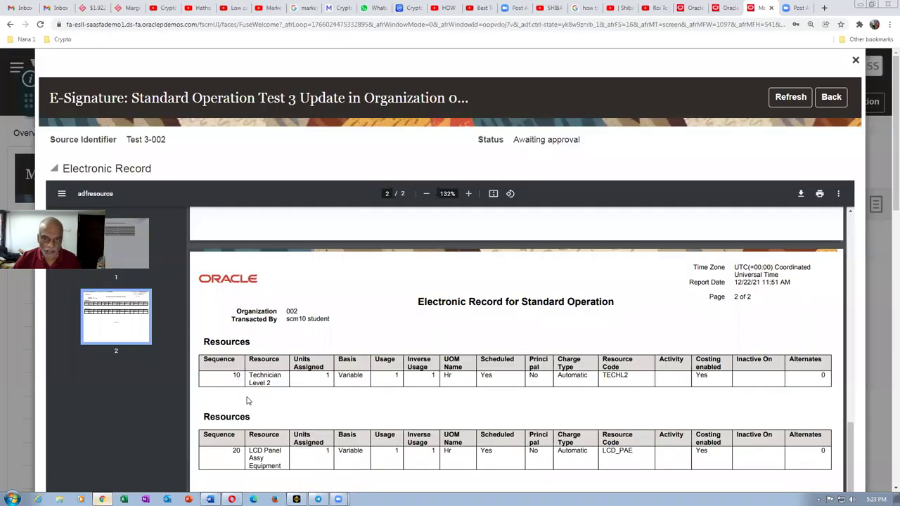
Step: Refresh the Test 3 e-signature record until it shows Approved, then save and close it
{"action": "left_click", "coordinate": [787, 98]}
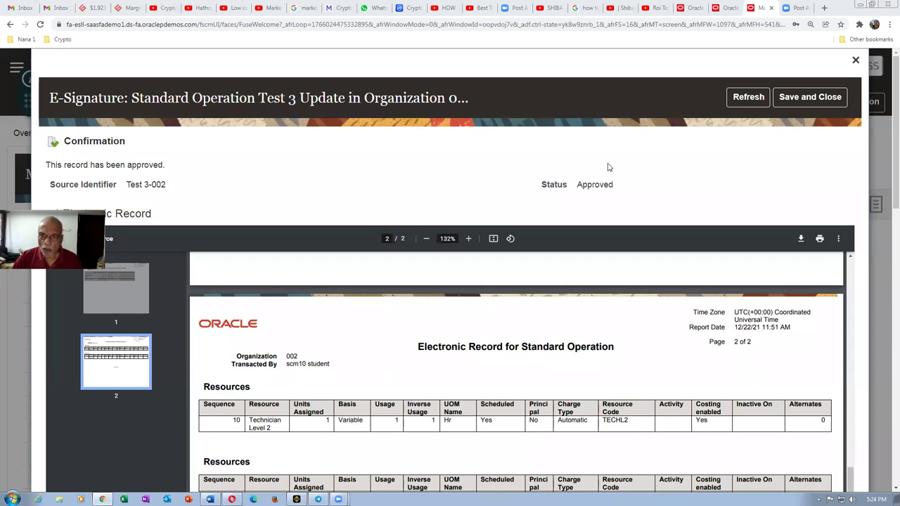
{"action": "left_click", "coordinate": [811, 103]}
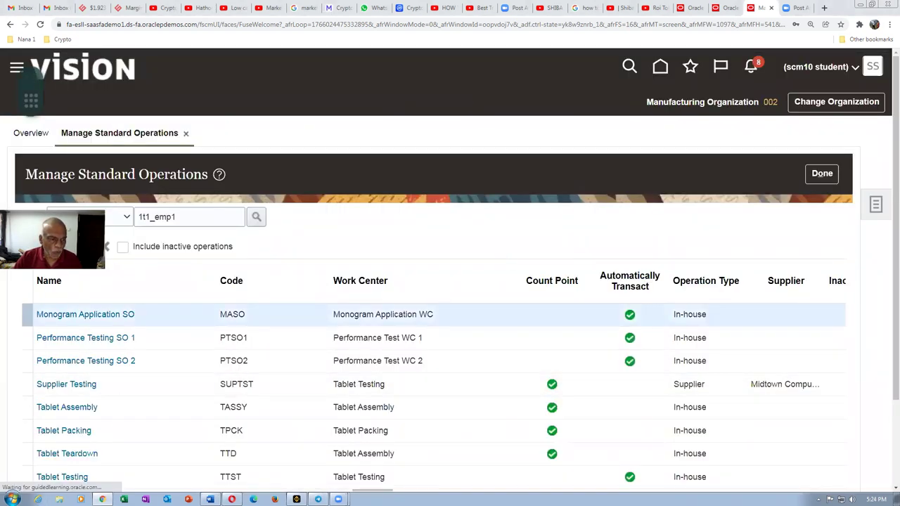
Step: Review Test 3 in Edit Standard Operation without changes, then exit Manage Standard Operations
{"action": "scroll", "coordinate": [886, 298], "scroll_direction": "down", "scroll_amount": 1}
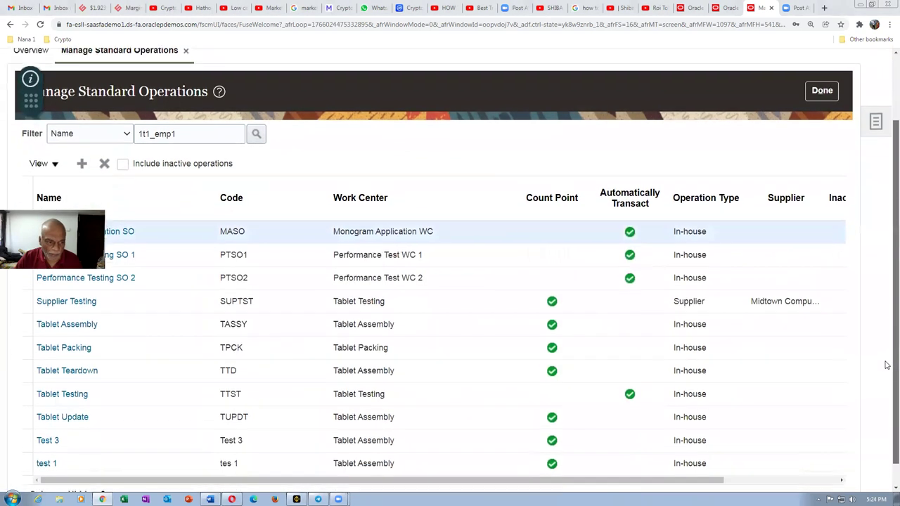
{"action": "left_click", "coordinate": [42, 437]}
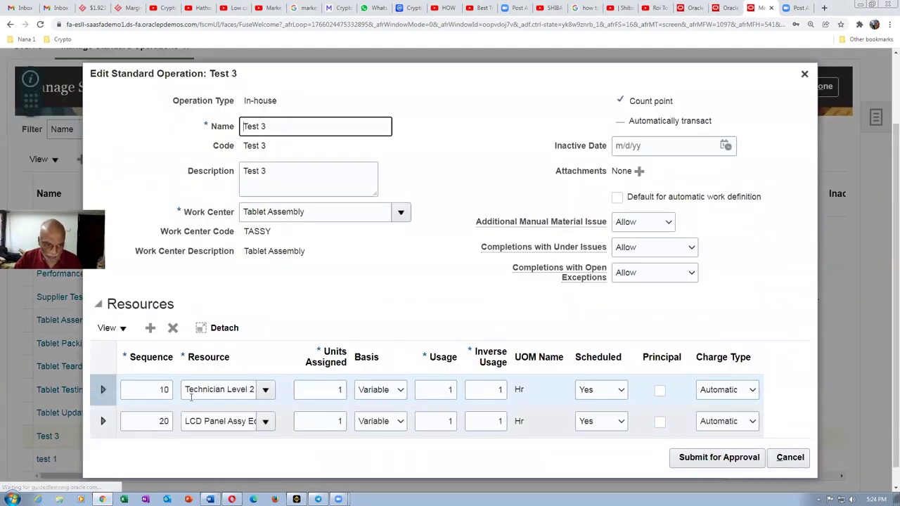
{"action": "left_click", "coordinate": [805, 75]}
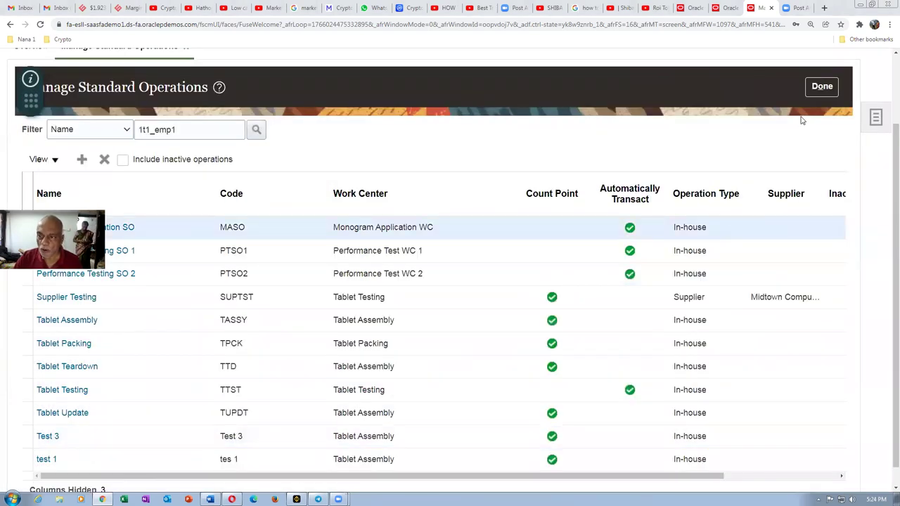
{"action": "left_click", "coordinate": [822, 88]}
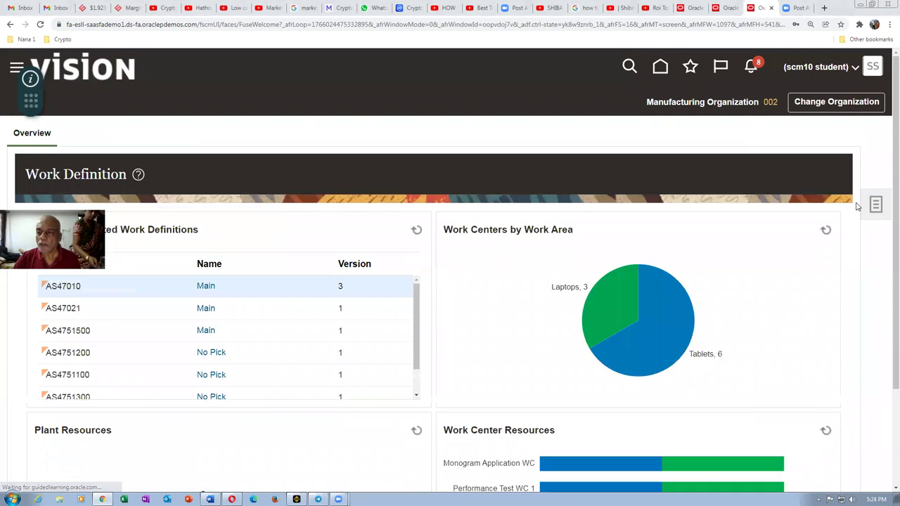
Step: In Manage Work Definitions, search for version 3 and open AS47010 - Main
{"action": "left_click", "coordinate": [875, 205]}
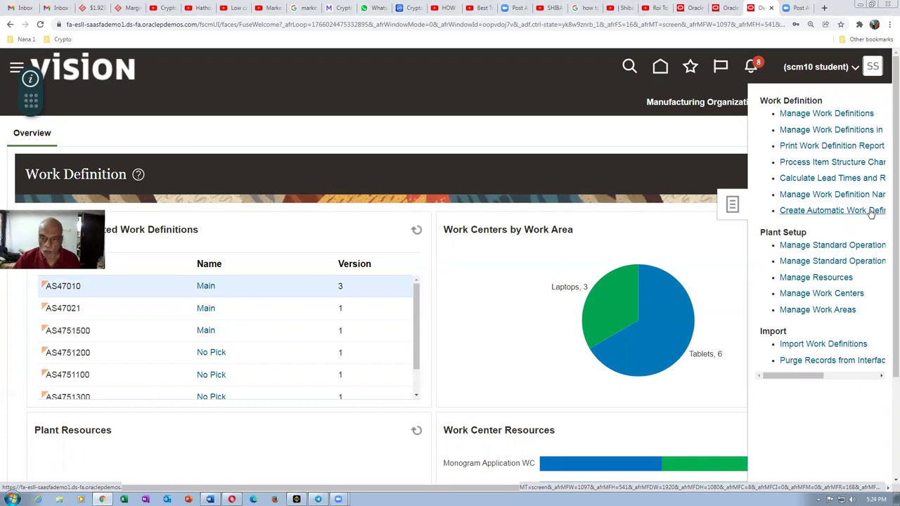
{"action": "left_click", "coordinate": [803, 119]}
{"action": "left_click", "coordinate": [211, 377]}
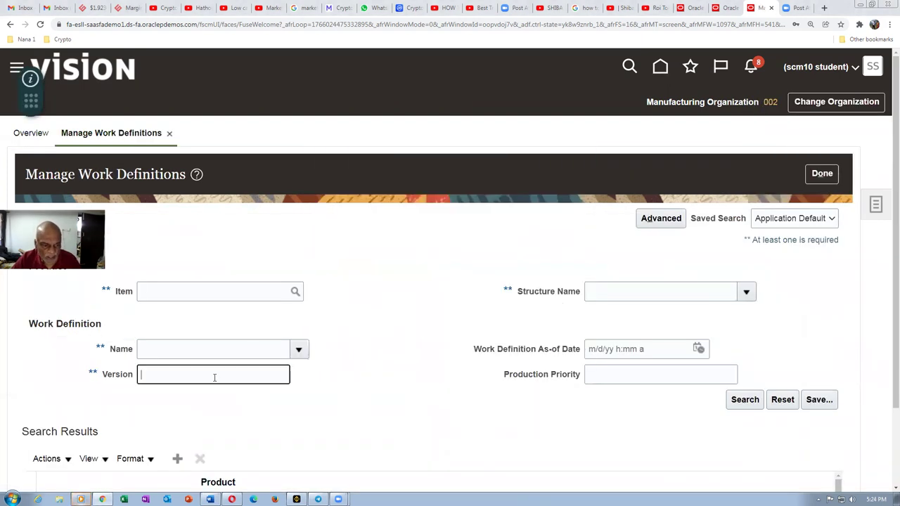
{"action": "left_click", "coordinate": [747, 400]}
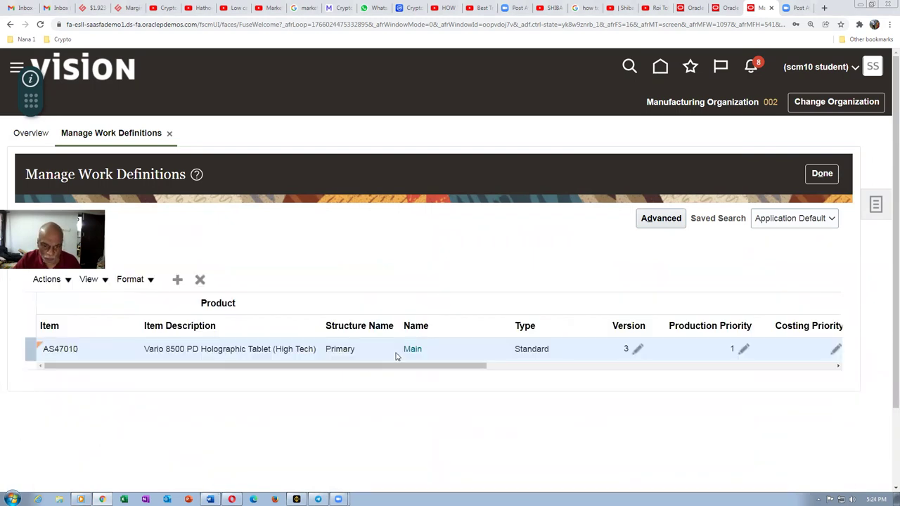
{"action": "left_click", "coordinate": [412, 349]}
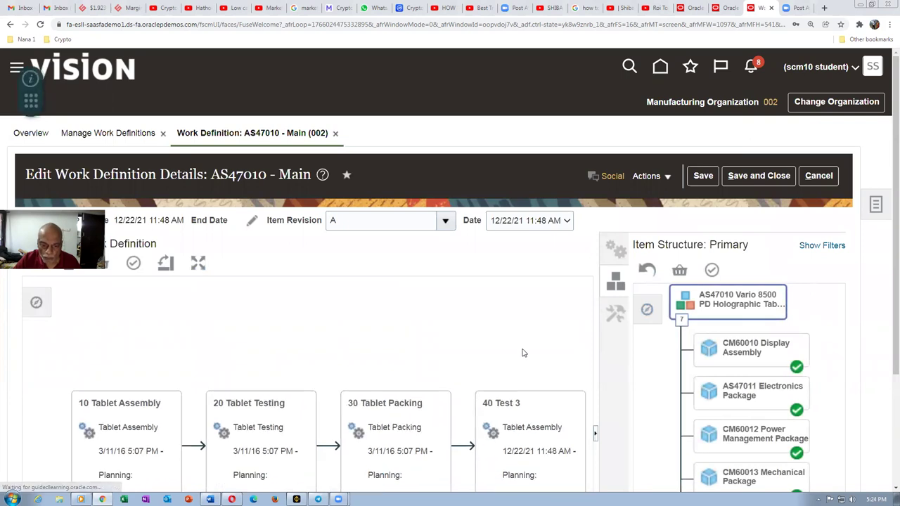
Step: Expand operation 40 Test 3 and its Resources group to review its two resources
{"action": "scroll", "coordinate": [886, 298], "scroll_direction": "down", "scroll_amount": 3}
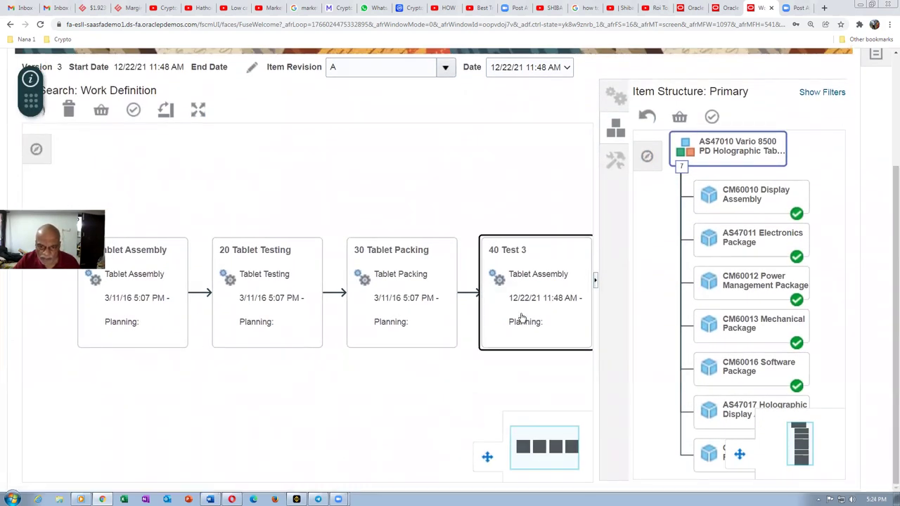
{"action": "left_click", "coordinate": [520, 318]}
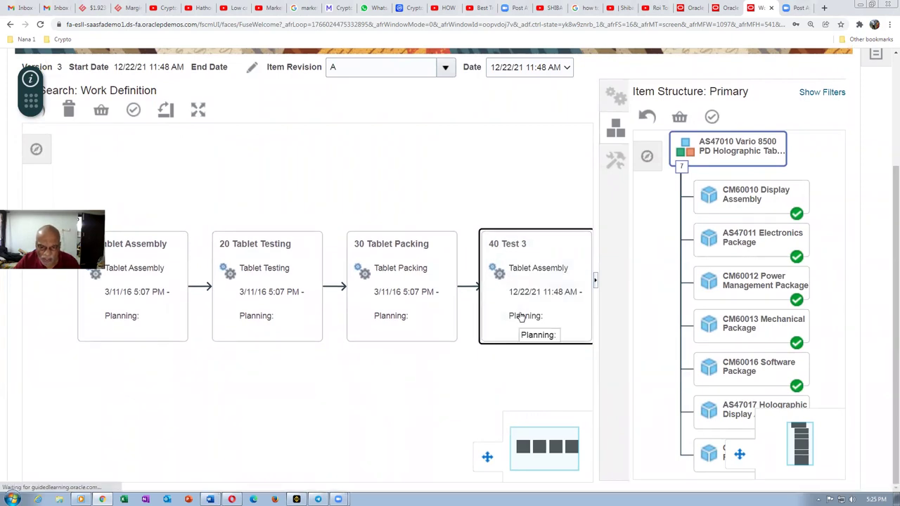
{"action": "left_click", "coordinate": [520, 318]}
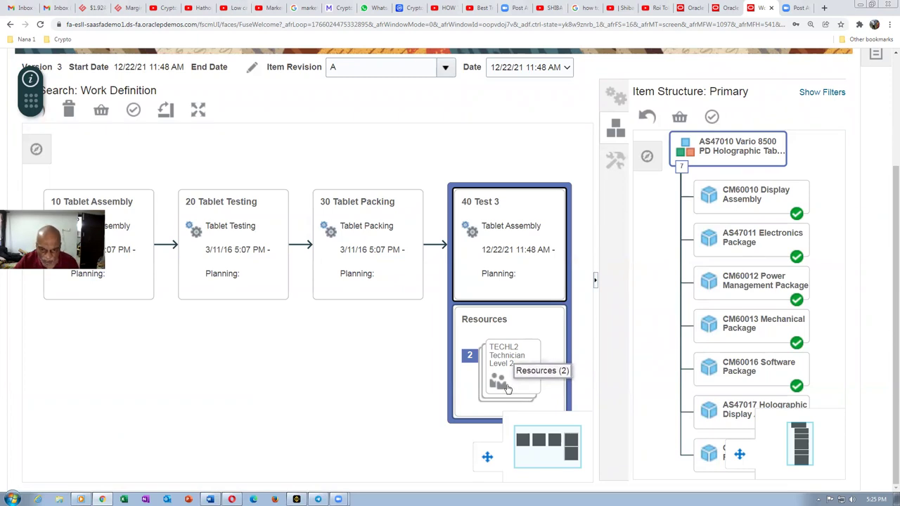
{"action": "scroll", "coordinate": [510, 390], "scroll_direction": "down", "scroll_amount": 2}
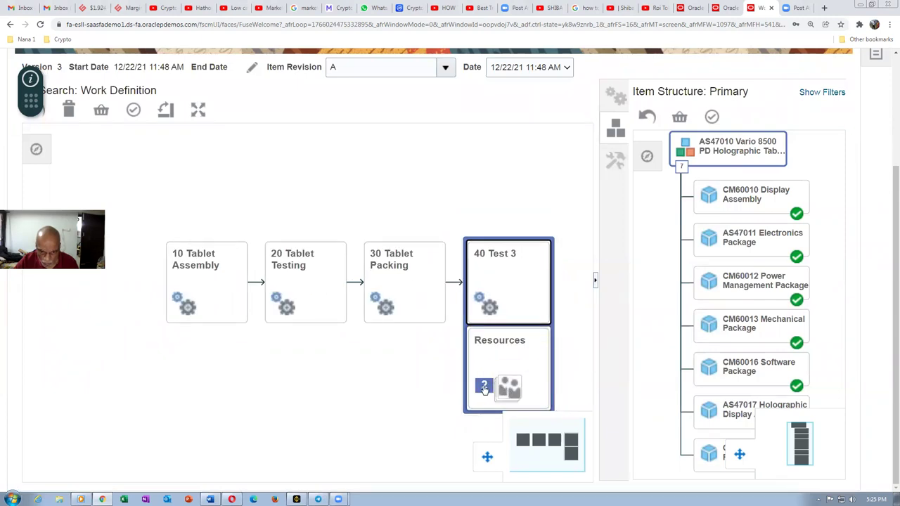
{"action": "left_click", "coordinate": [488, 390]}
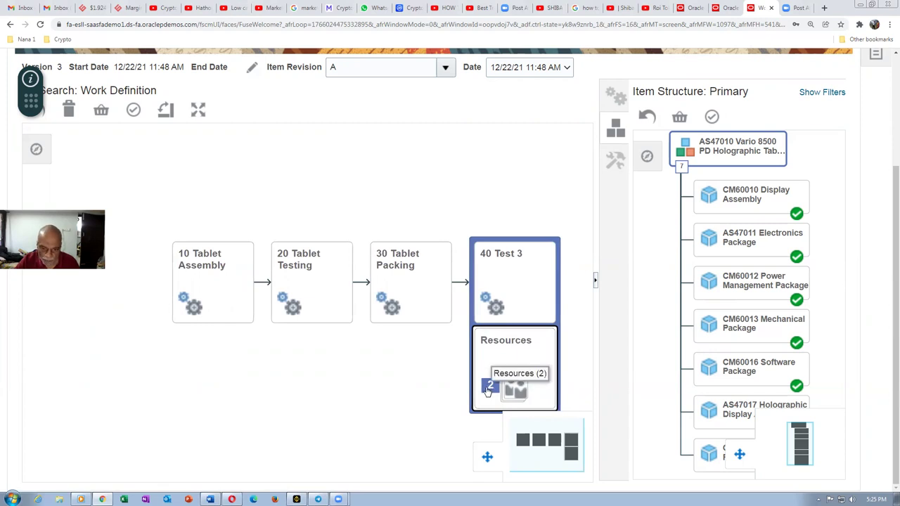
{"action": "left_click", "coordinate": [488, 391]}
{"action": "left_click", "coordinate": [523, 397]}
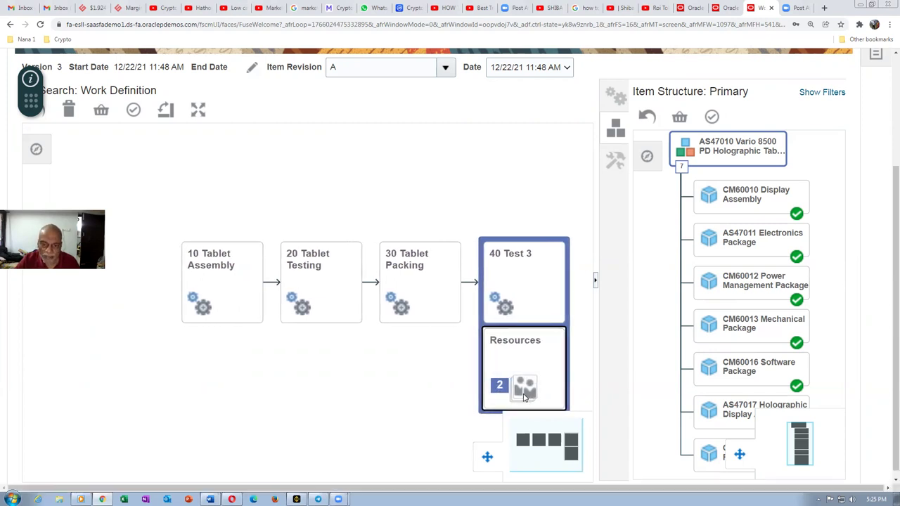
{"action": "left_click", "coordinate": [528, 395]}
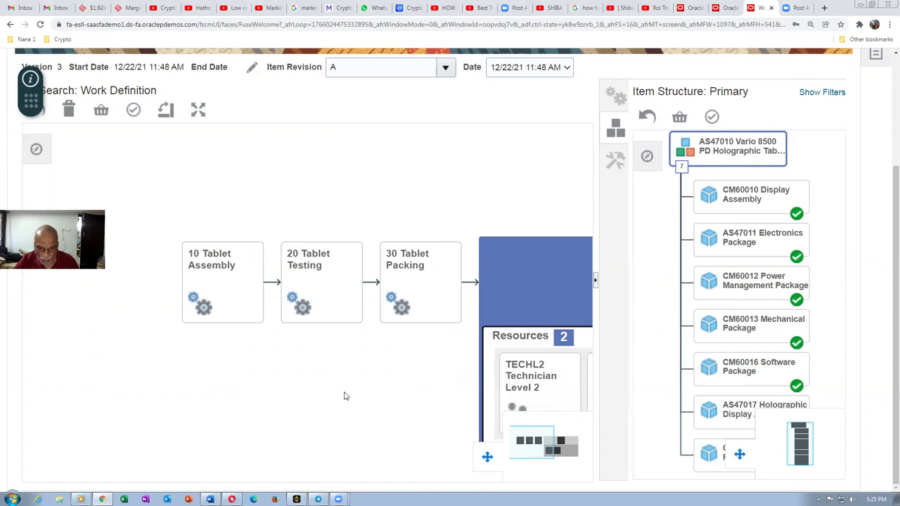
{"action": "scroll", "coordinate": [373, 401], "scroll_direction": "down", "scroll_amount": 1}
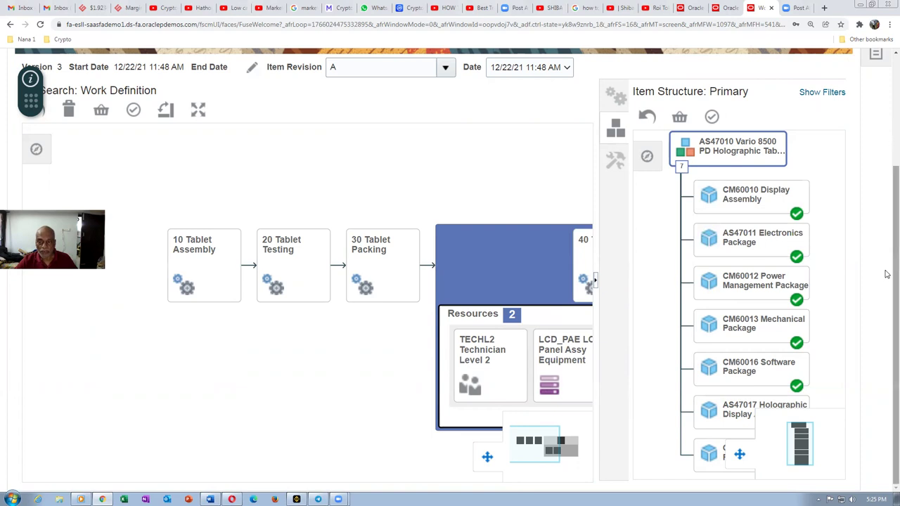
{"action": "scroll", "coordinate": [888, 193], "scroll_direction": "up", "scroll_amount": 1}
{"action": "scroll", "coordinate": [887, 193], "scroll_direction": "up", "scroll_amount": 3}
{"action": "scroll", "coordinate": [887, 211], "scroll_direction": "down", "scroll_amount": 4}
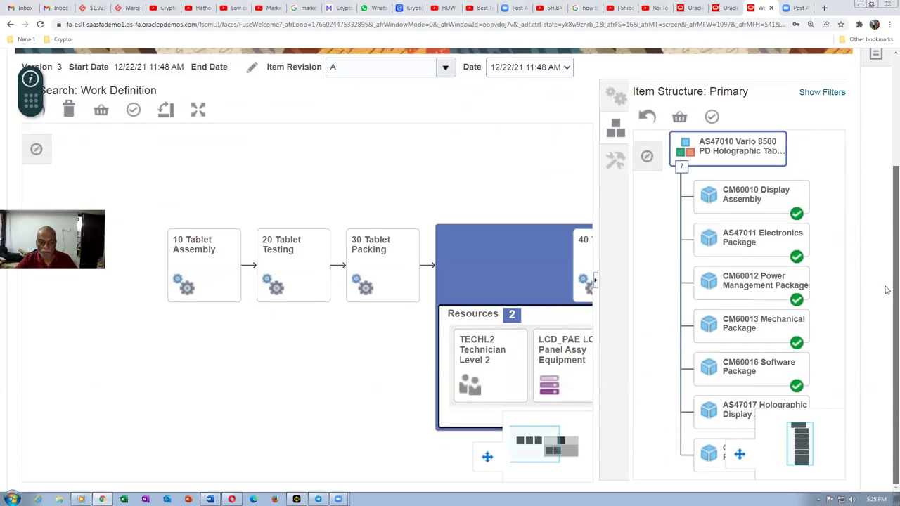
{"action": "scroll", "coordinate": [887, 282], "scroll_direction": "up", "scroll_amount": 3}
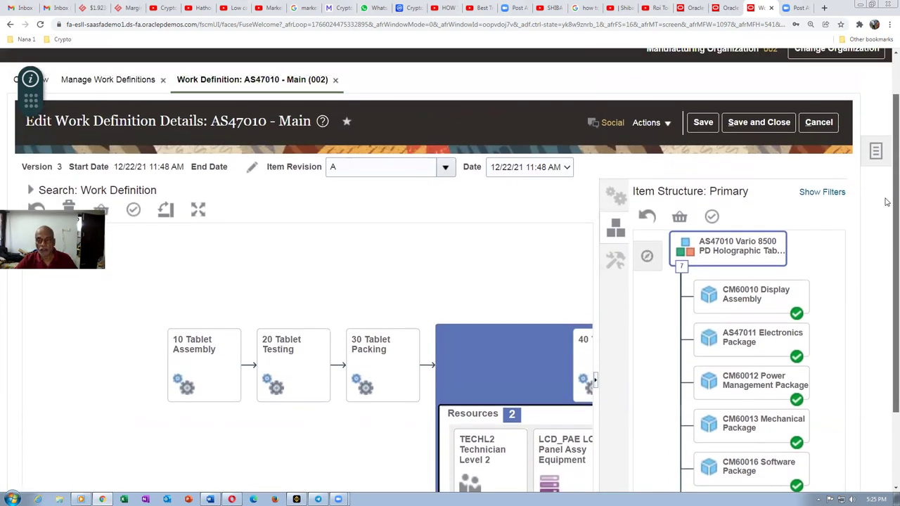
{"action": "scroll", "coordinate": [886, 202], "scroll_direction": "up", "scroll_amount": 2}
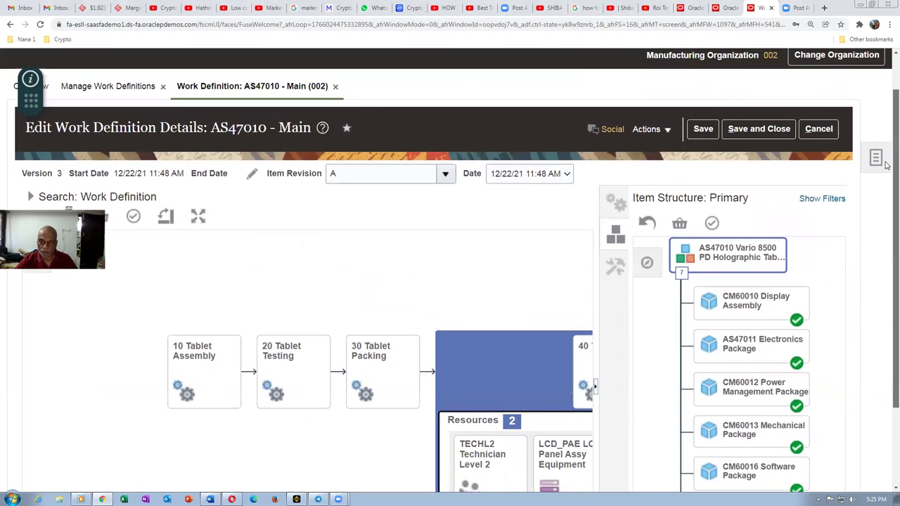
Step: Cancel the AS47010 edit and close Manage Work Definitions without saving
{"action": "left_click", "coordinate": [819, 173]}
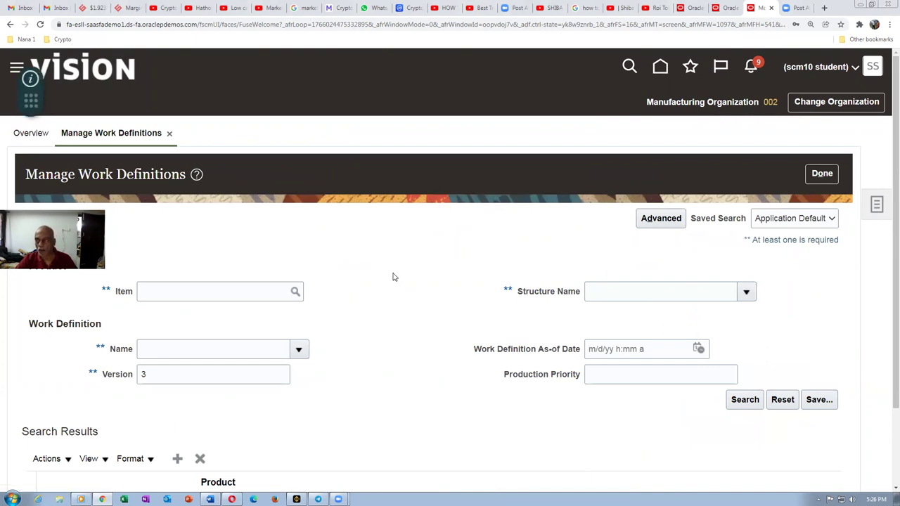
{"action": "left_click", "coordinate": [809, 176]}
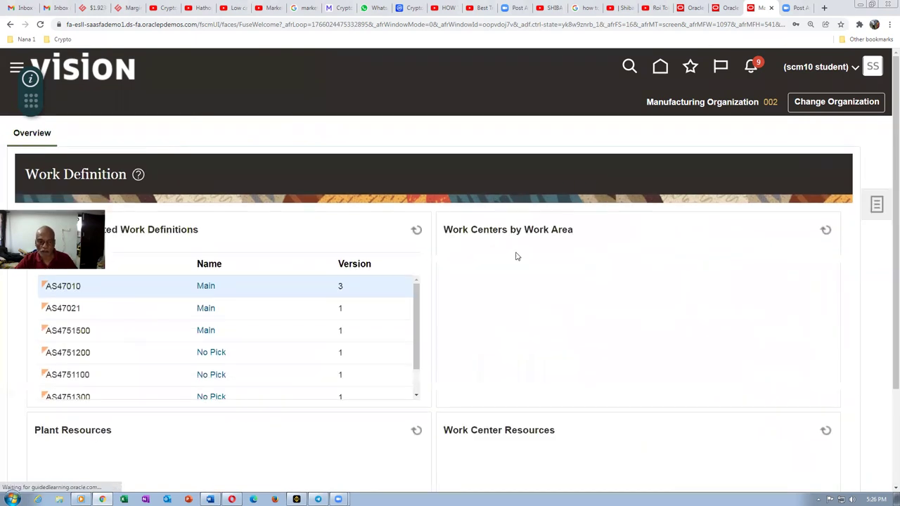
{"action": "left_click", "coordinate": [879, 208]}
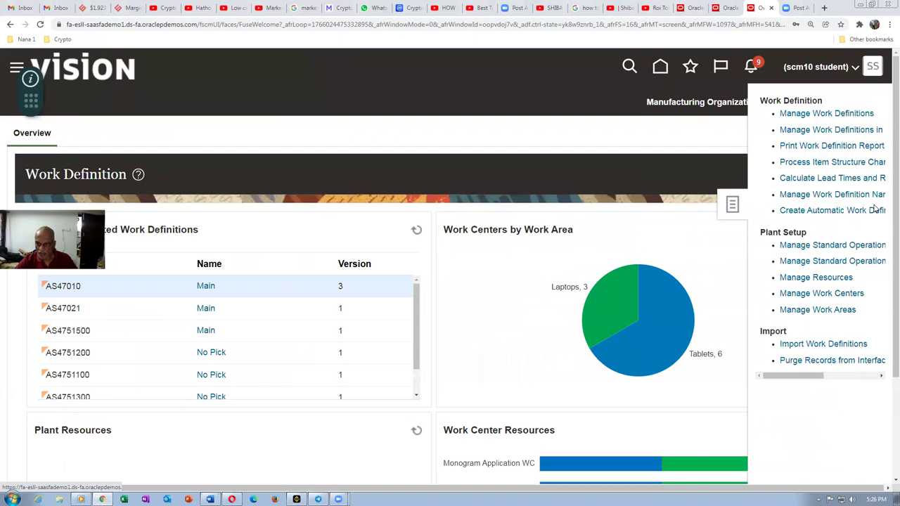
{"action": "left_click", "coordinate": [817, 245]}
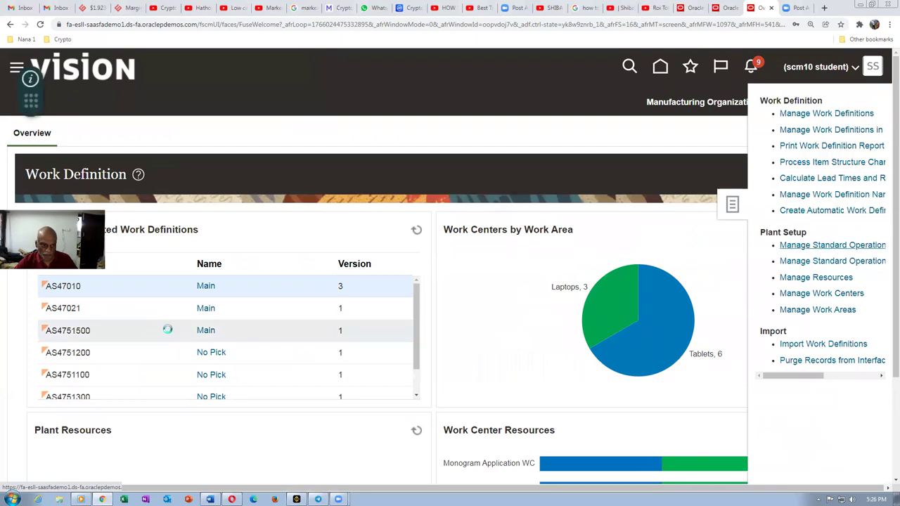
{"action": "left_click", "coordinate": [72, 315]}
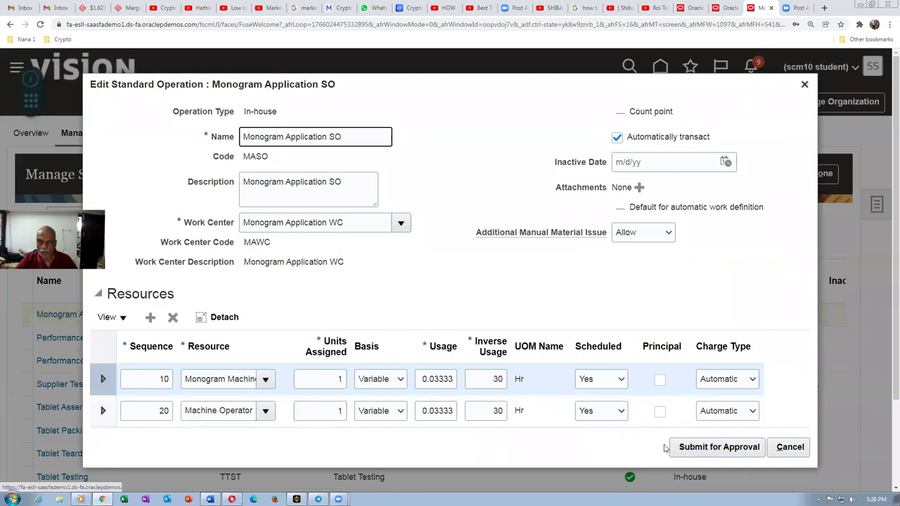
{"action": "left_click", "coordinate": [805, 85]}
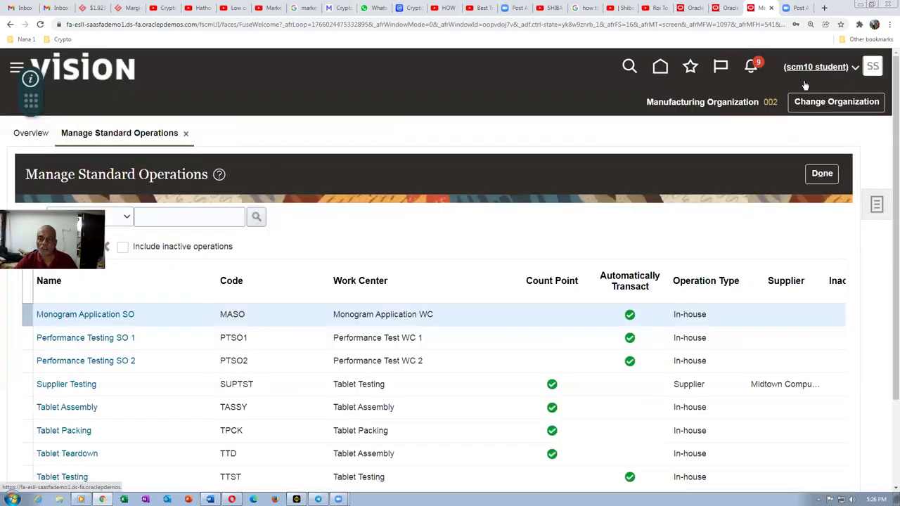
{"action": "left_click", "coordinate": [822, 173]}
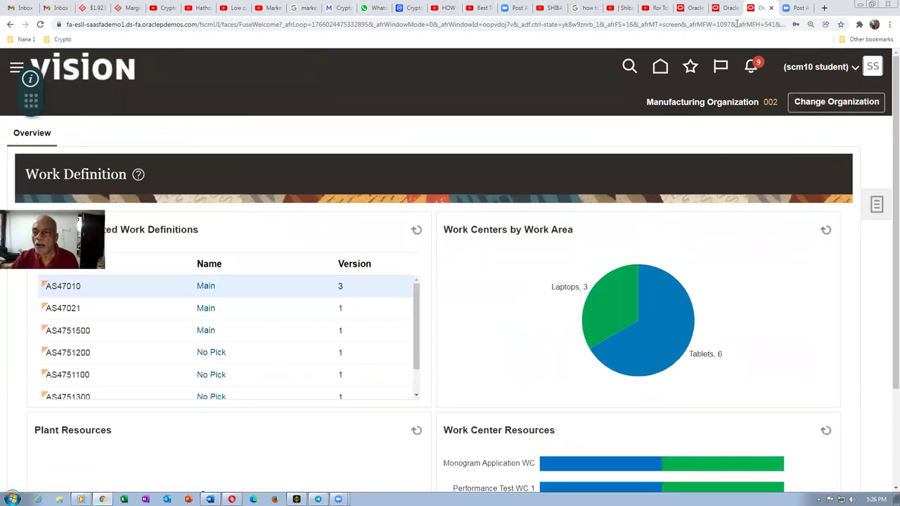
{"action": "right_click", "coordinate": [762, 8]}
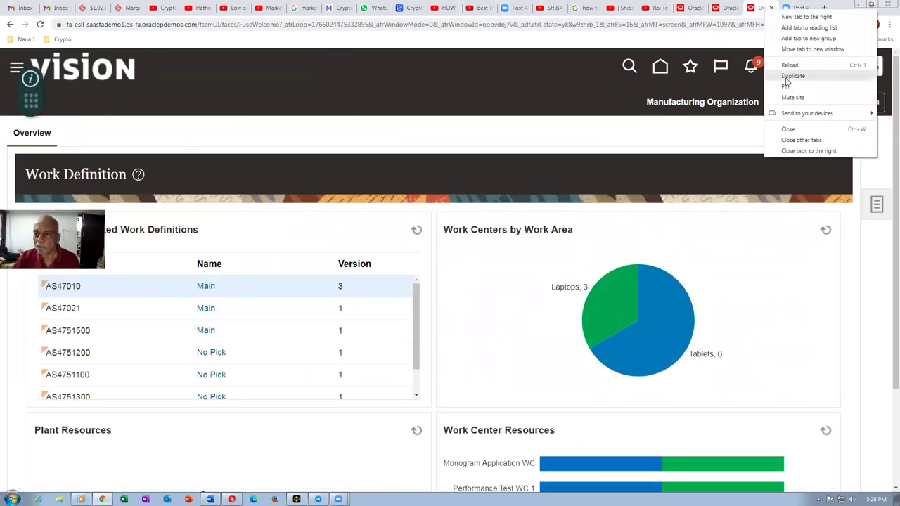
Step: In a duplicated tab, go to Setup and Maintenance and search tasks for conf%ele%sig%
{"action": "left_click", "coordinate": [793, 76]}
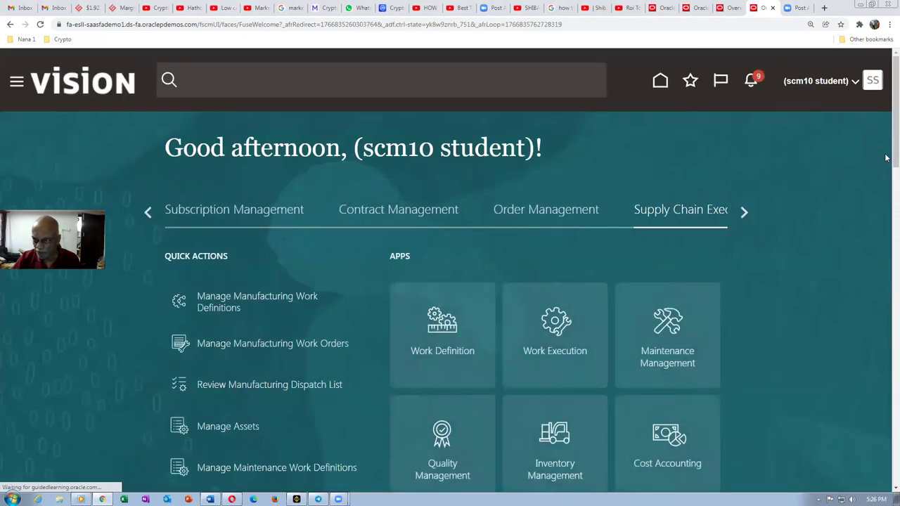
{"action": "left_click", "coordinate": [872, 84]}
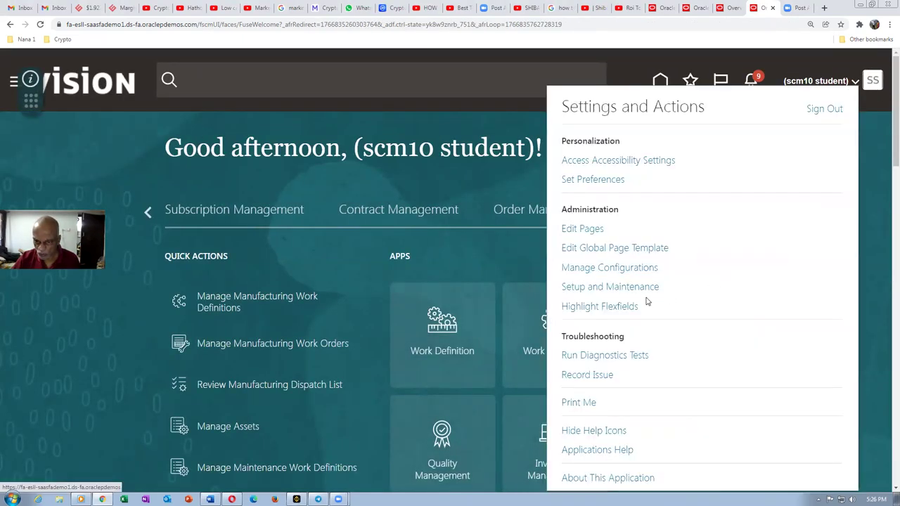
{"action": "left_click", "coordinate": [639, 289]}
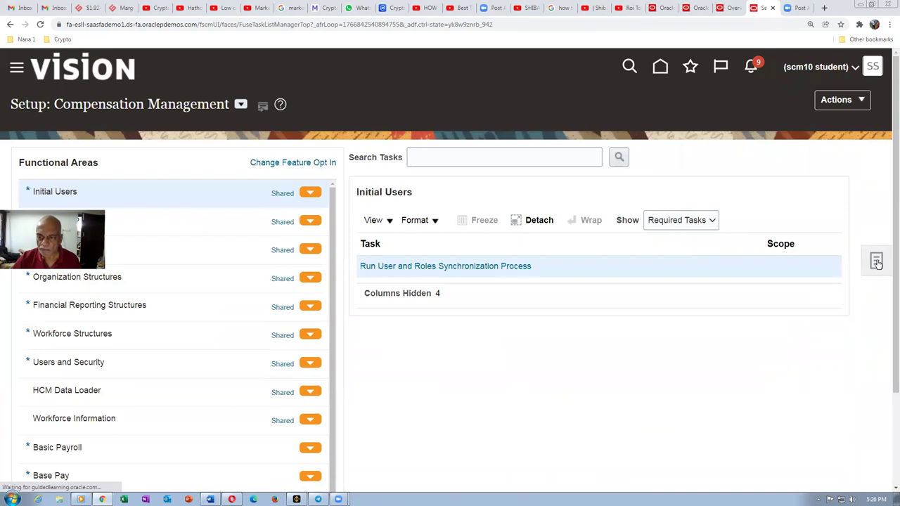
{"action": "left_click", "coordinate": [793, 309]}
{"action": "left_click", "coordinate": [218, 144]}
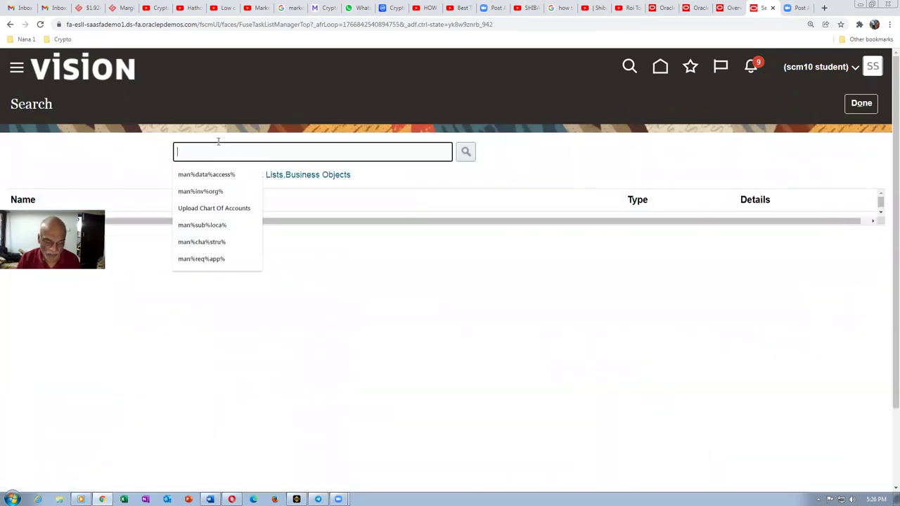
{"action": "type", "text": "conf%"}
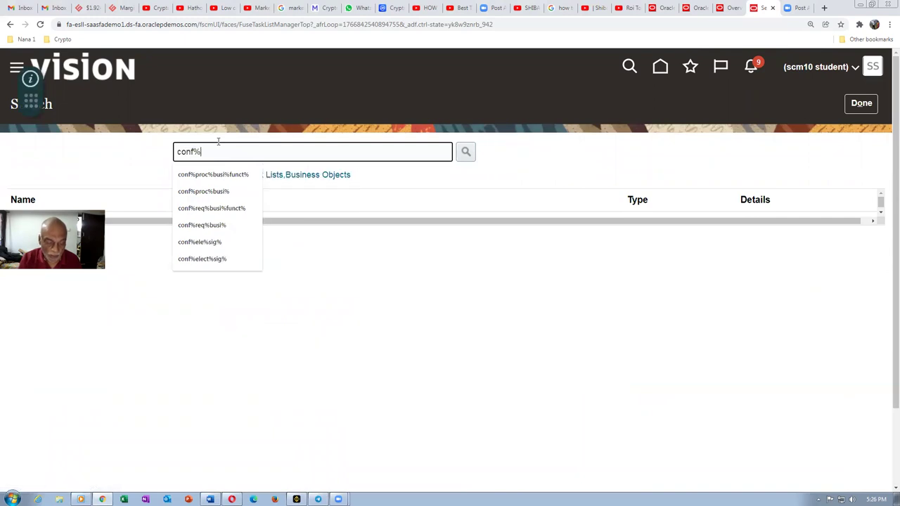
{"action": "type", "text": "ele%s"}
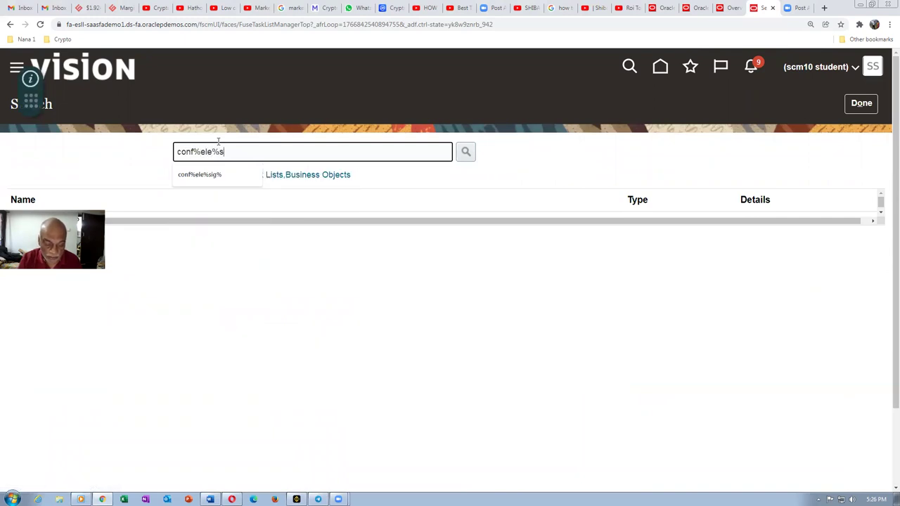
{"action": "type", "text": "ig%"}
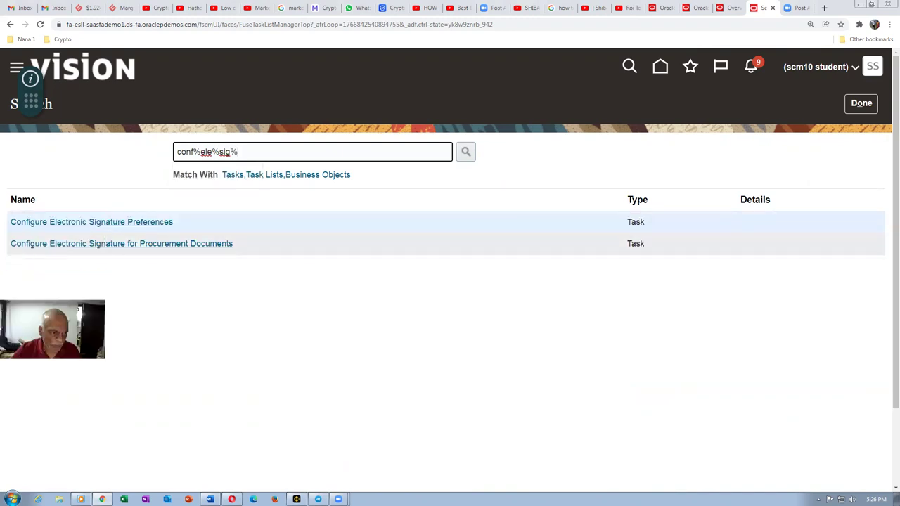
Step: Uncheck Signature Enabled for Manufacturing Standard Operation Management in Electronic Signature Preferences and save
{"action": "left_click", "coordinate": [58, 229]}
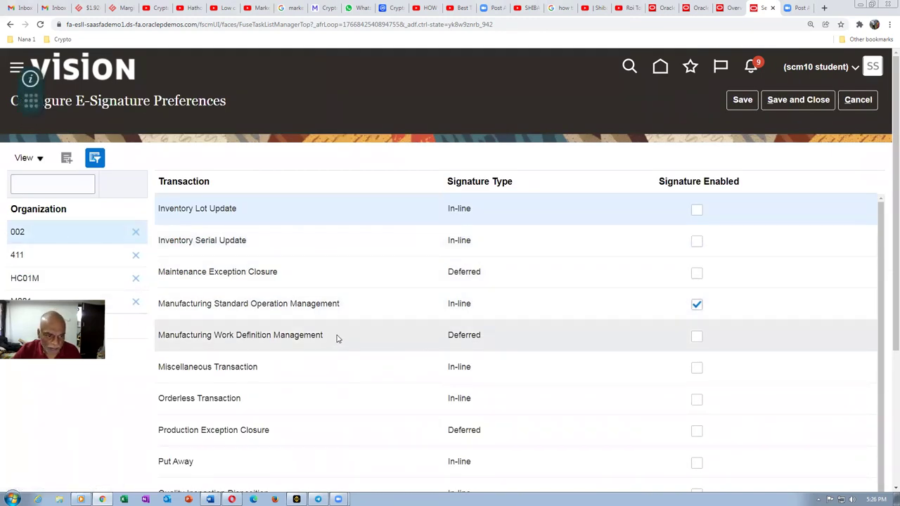
{"action": "left_click", "coordinate": [697, 305]}
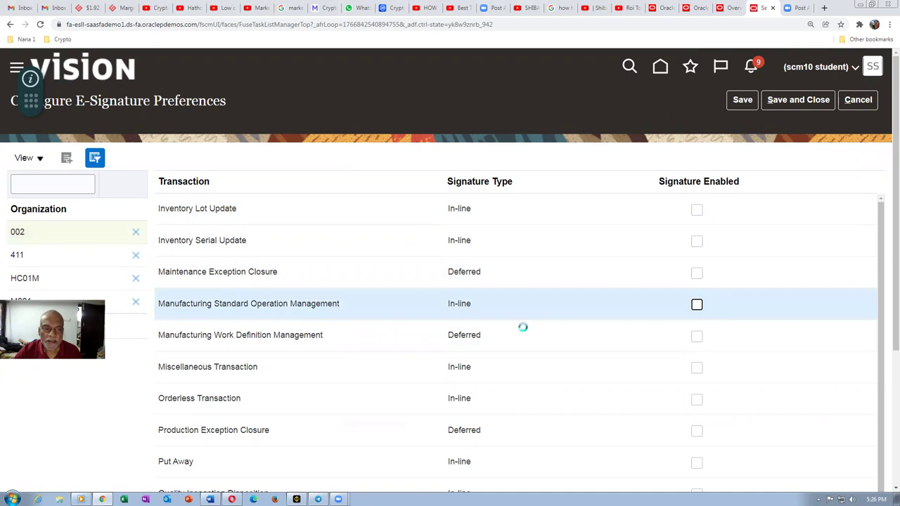
{"action": "scroll", "coordinate": [285, 398], "scroll_direction": "down", "scroll_amount": 1}
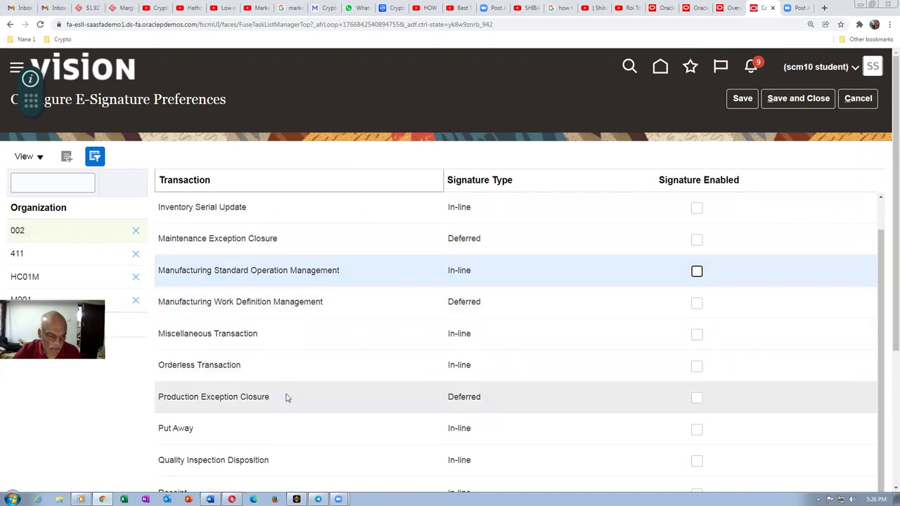
{"action": "scroll", "coordinate": [286, 398], "scroll_direction": "down", "scroll_amount": 1}
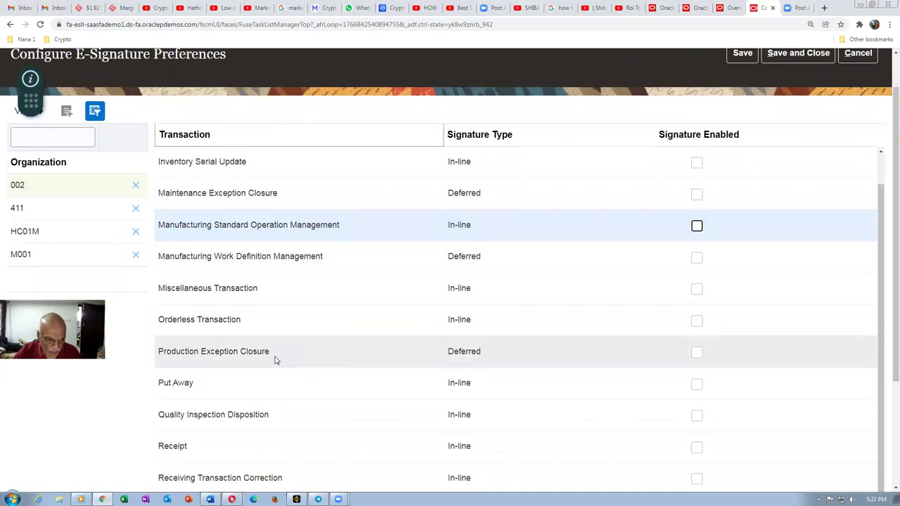
{"action": "scroll", "coordinate": [273, 376], "scroll_direction": "down", "scroll_amount": 1}
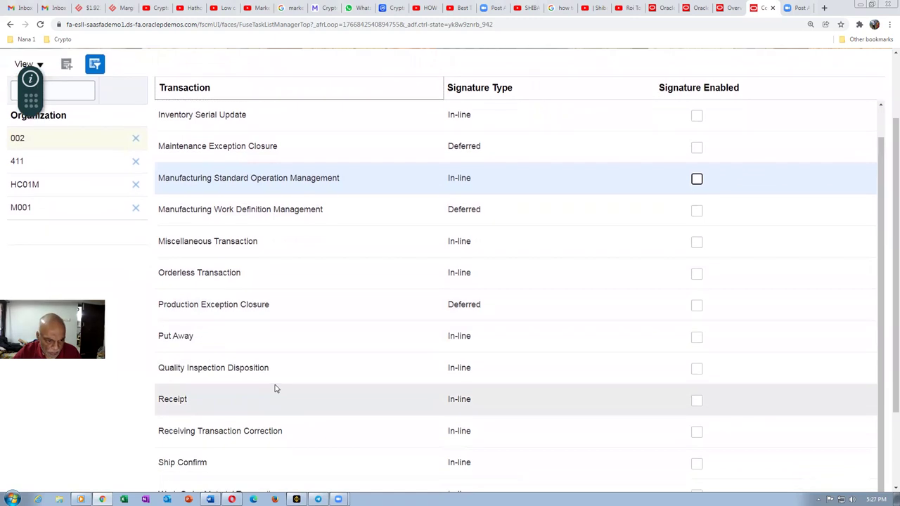
{"action": "scroll", "coordinate": [275, 388], "scroll_direction": "down", "scroll_amount": 2}
{"action": "scroll", "coordinate": [273, 404], "scroll_direction": "down", "scroll_amount": 1}
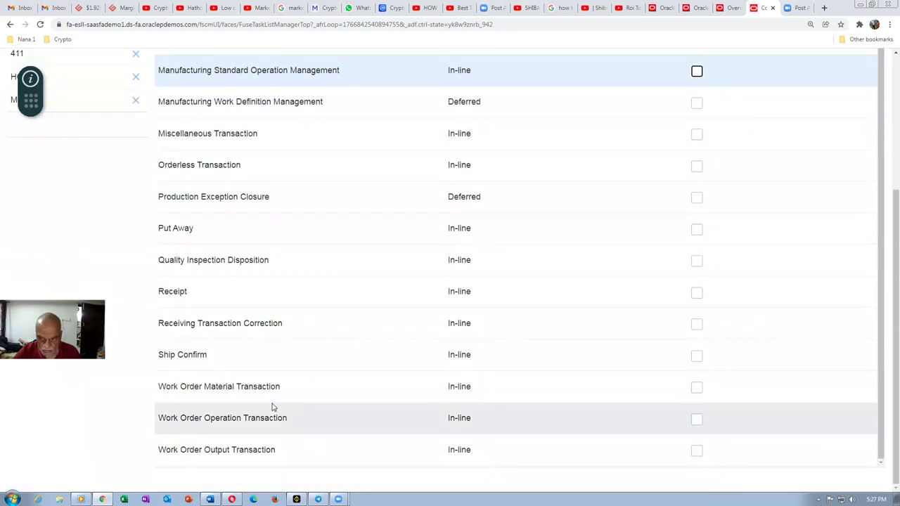
{"action": "scroll", "coordinate": [274, 407], "scroll_direction": "up", "scroll_amount": 5}
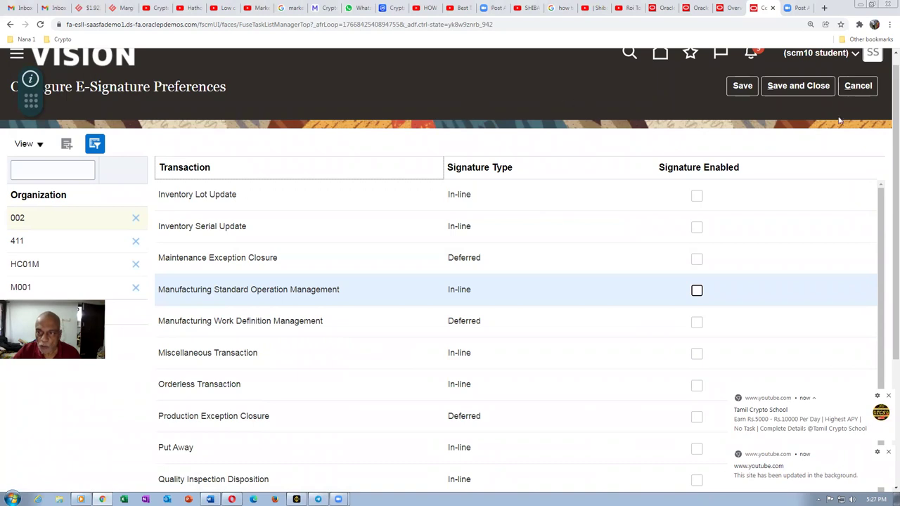
{"action": "left_click", "coordinate": [810, 87]}
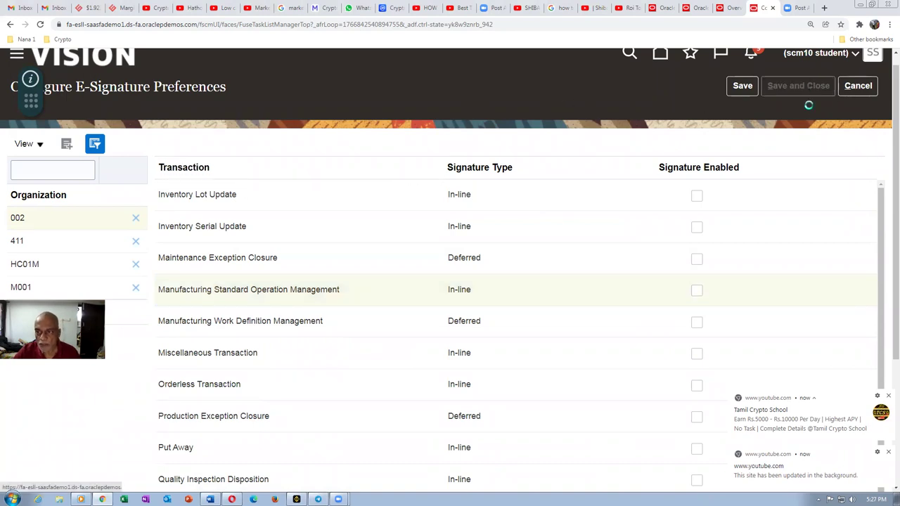
{"action": "left_click", "coordinate": [731, 8]}
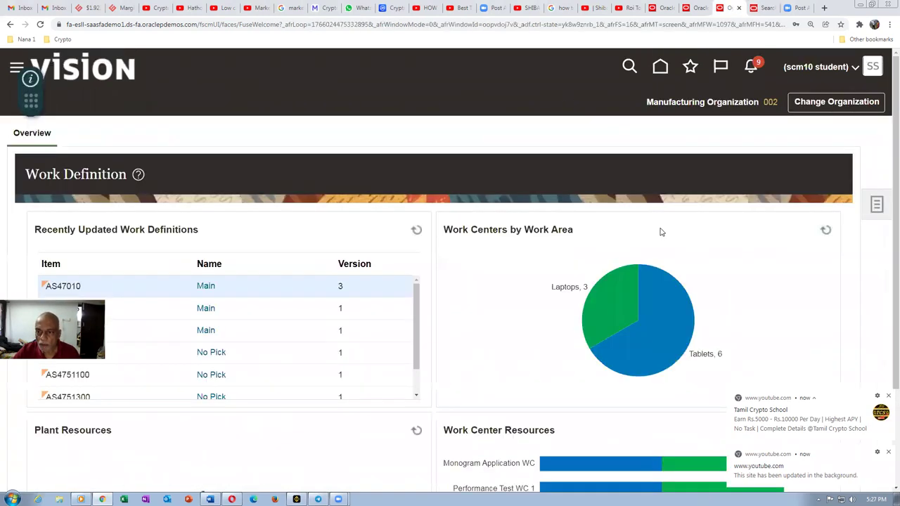
Step: Open Manage Standard Operations from Tasks and dismiss the two YouTube notification popups
{"action": "left_click", "coordinate": [872, 205]}
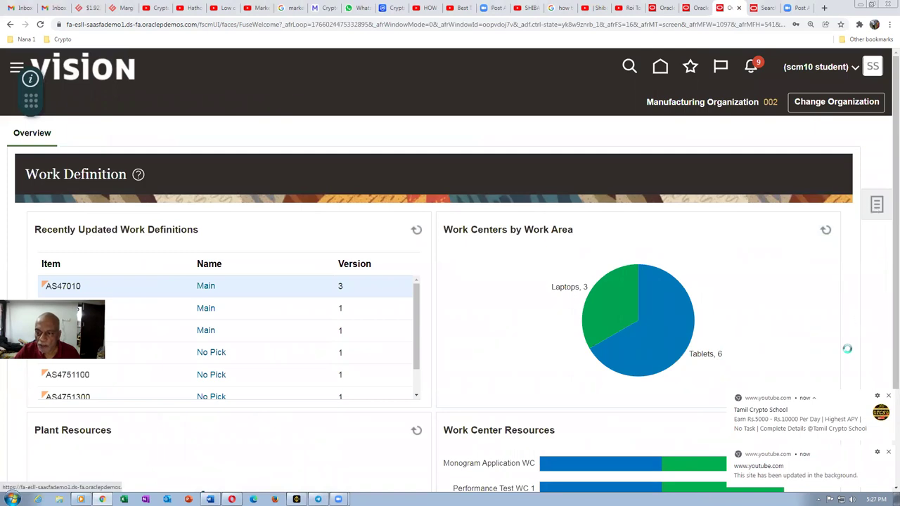
{"action": "left_click", "coordinate": [815, 246]}
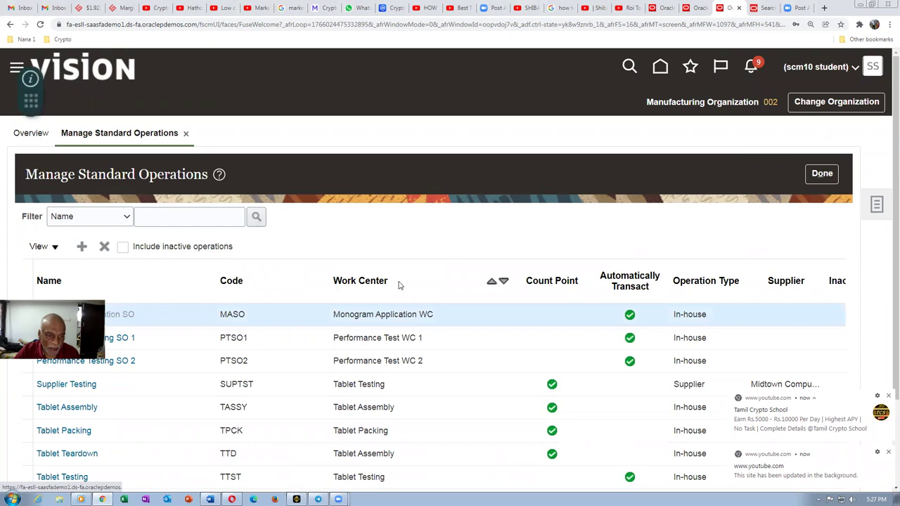
{"action": "scroll", "coordinate": [483, 267], "scroll_direction": "down", "scroll_amount": 2}
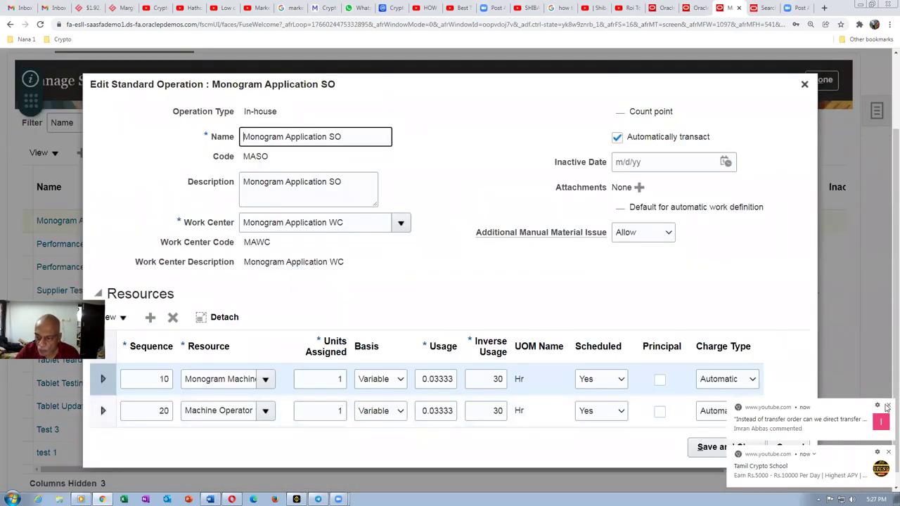
{"action": "left_click", "coordinate": [888, 406]}
{"action": "left_click", "coordinate": [887, 453]}
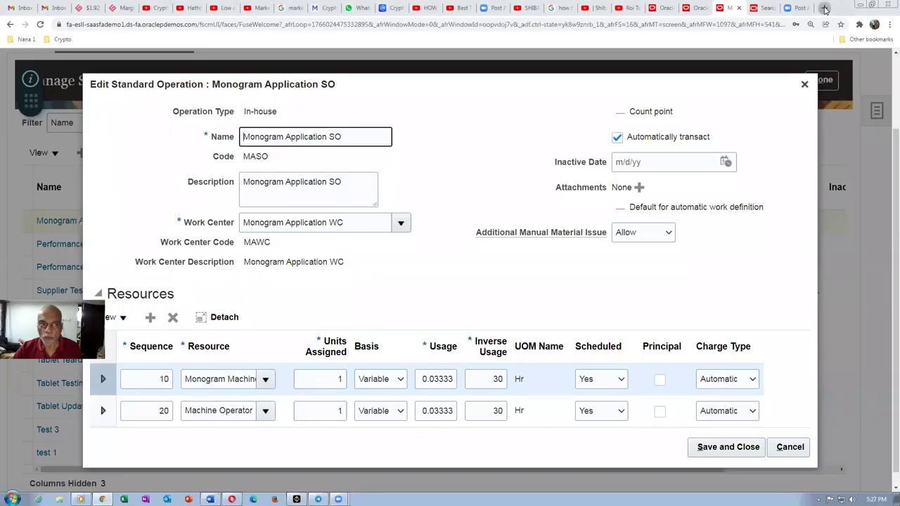
Step: Load oraclenana.com/invpo in a new browser tab
{"action": "left_click", "coordinate": [822, 7]}
{"action": "type", "text": "o"}
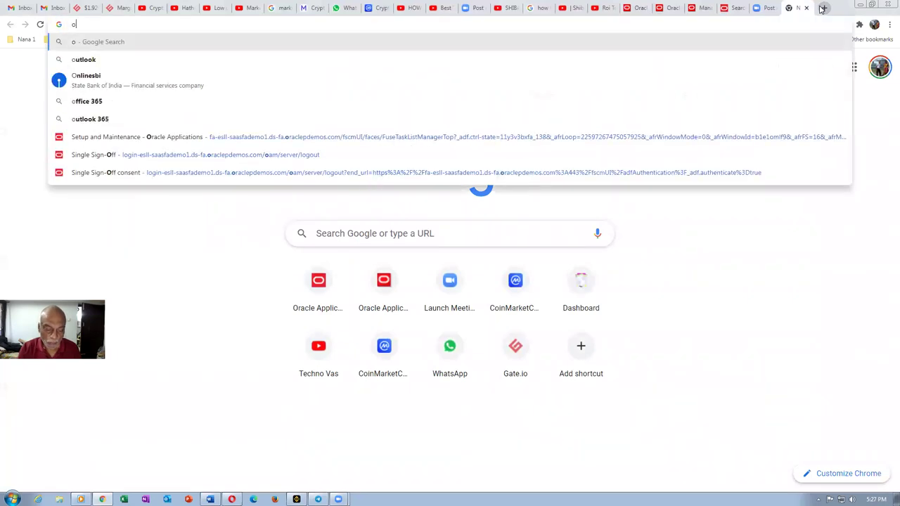
{"action": "type", "text": "racle"}
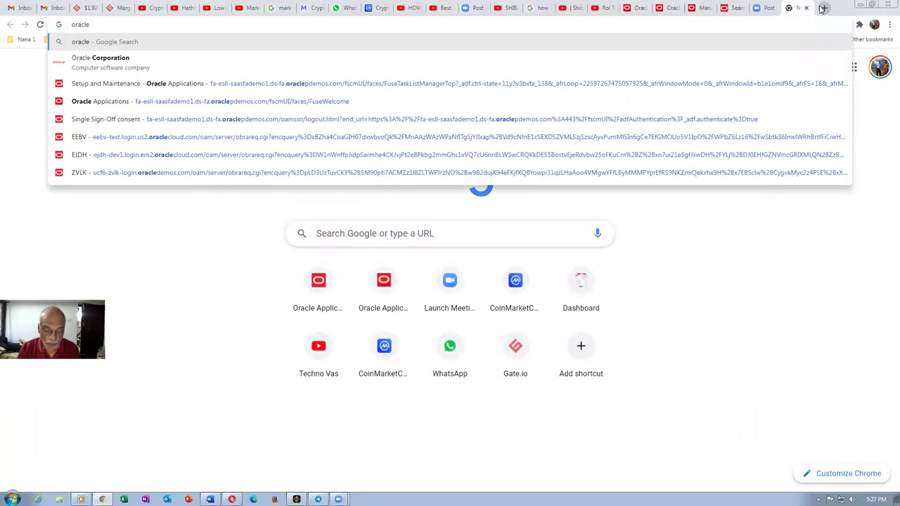
{"action": "type", "text": "nana.co"}
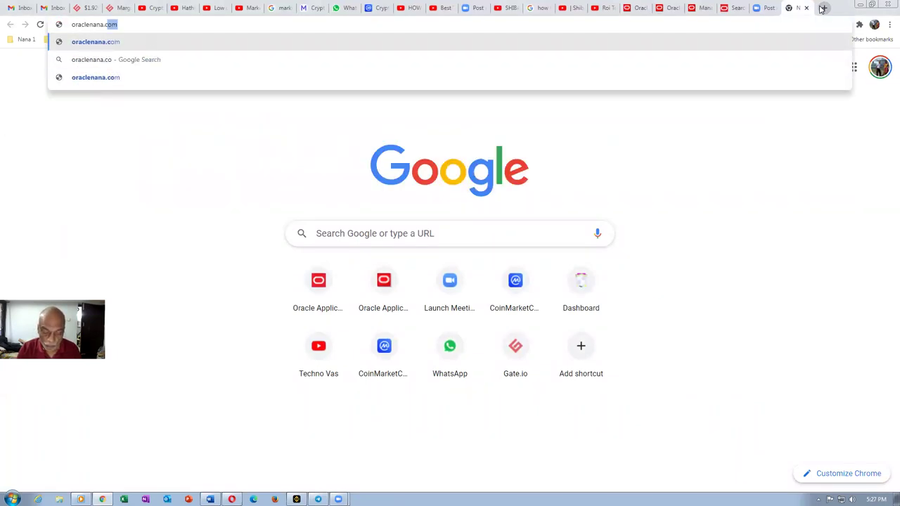
{"action": "type", "text": "m/invpo"}
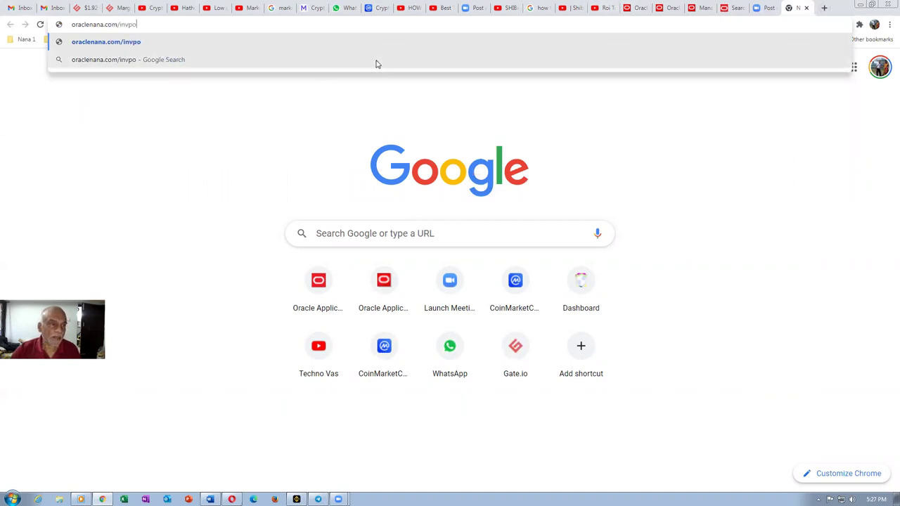
{"action": "left_click", "coordinate": [56, 42]}
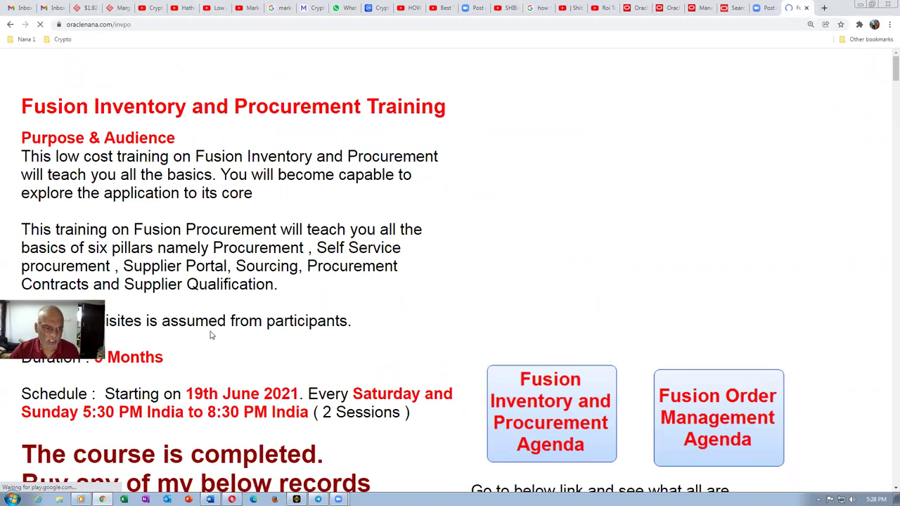
Step: Scroll to the Buy records section and highlight the Fusion Procurement and Order Management prices
{"action": "scroll", "coordinate": [211, 336], "scroll_direction": "down", "scroll_amount": 3}
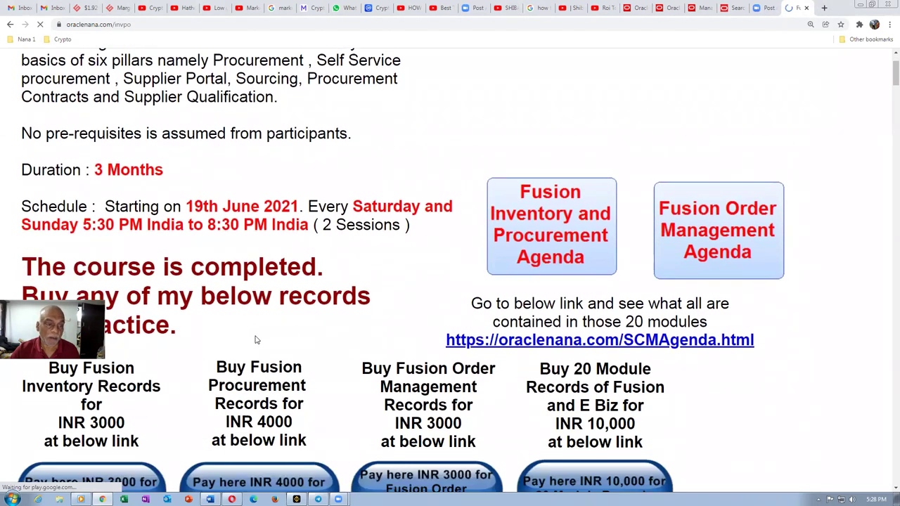
{"action": "scroll", "coordinate": [218, 320], "scroll_direction": "down", "scroll_amount": 1}
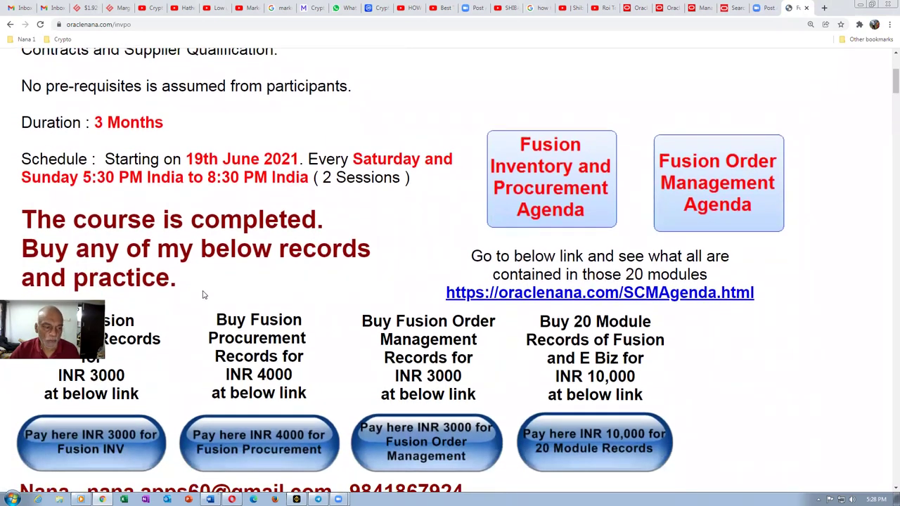
{"action": "scroll", "coordinate": [204, 289], "scroll_direction": "down", "scroll_amount": 3}
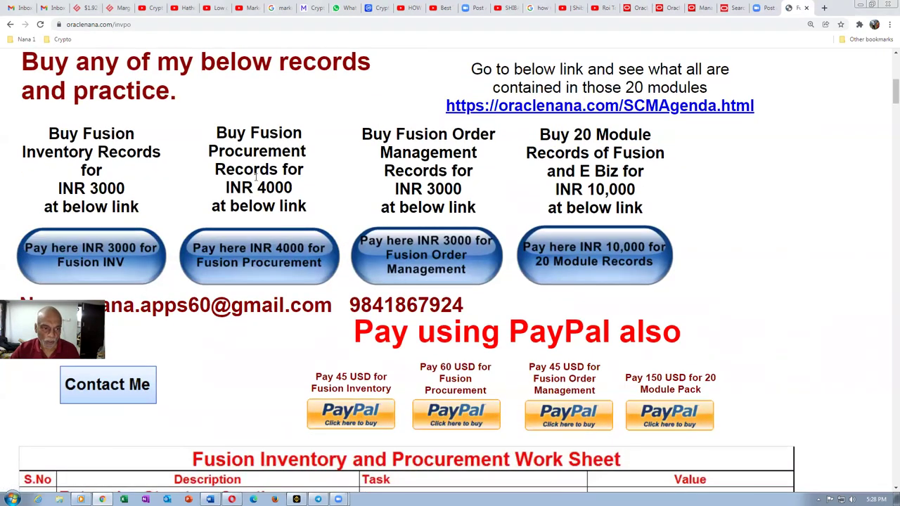
{"action": "left_click_drag", "start_coordinate": [251, 133], "coordinate": [264, 204]}
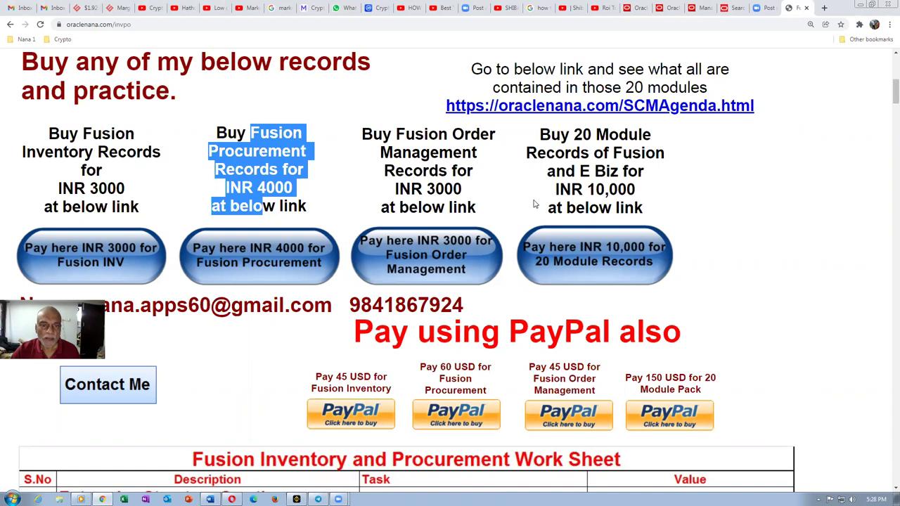
{"action": "left_click_drag", "start_coordinate": [424, 134], "coordinate": [448, 207]}
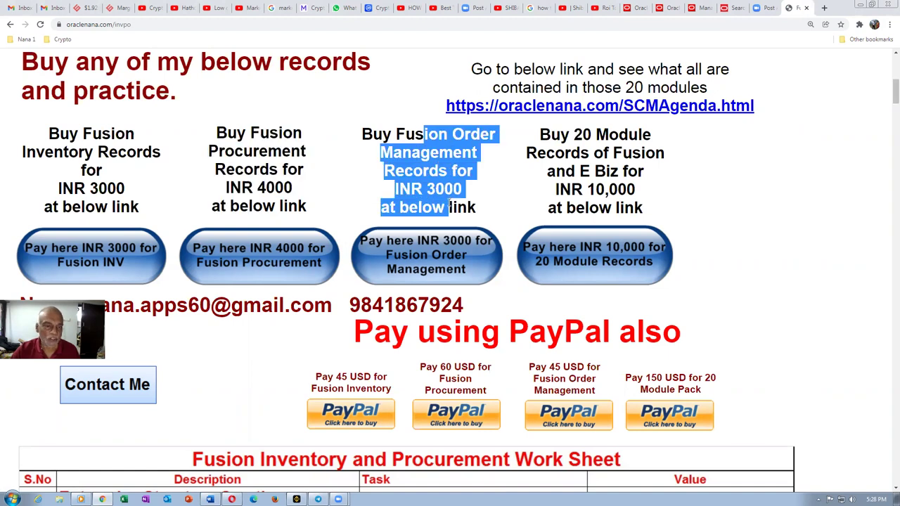